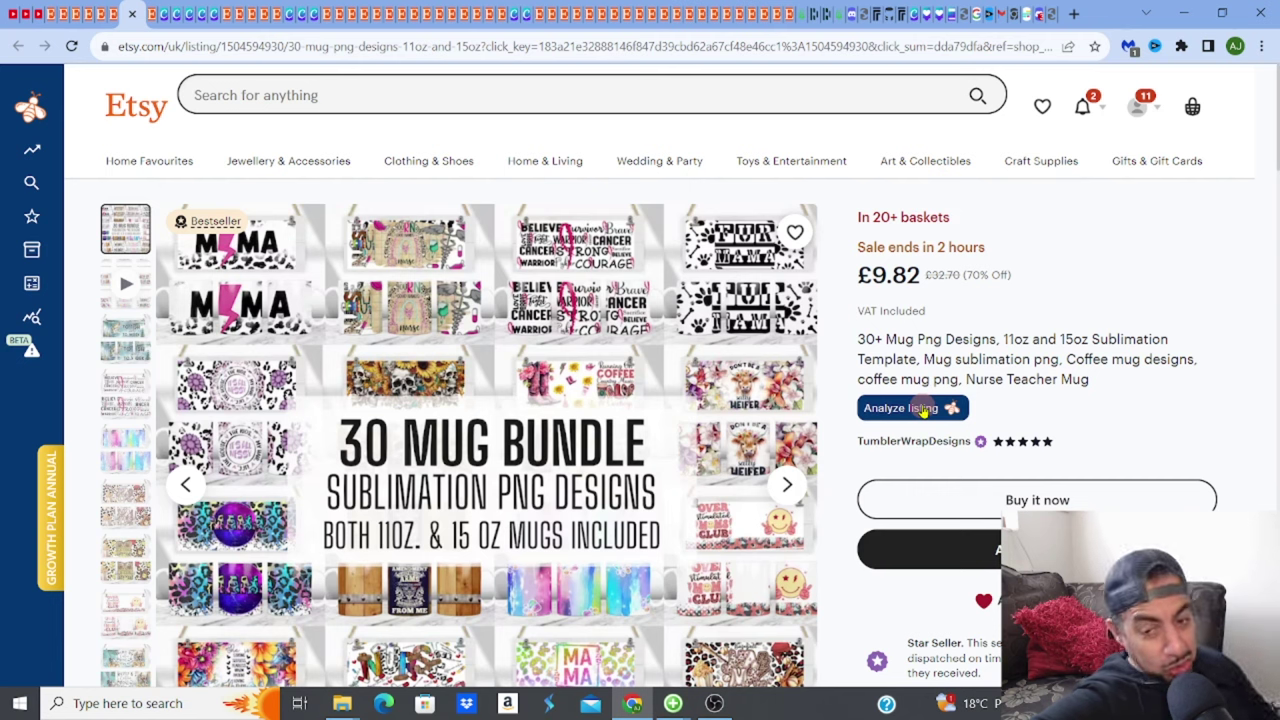
# - Analyze the 30 Mug Bundle listing to view its sales data, and close the listing details
pyautogui.click(925, 410)
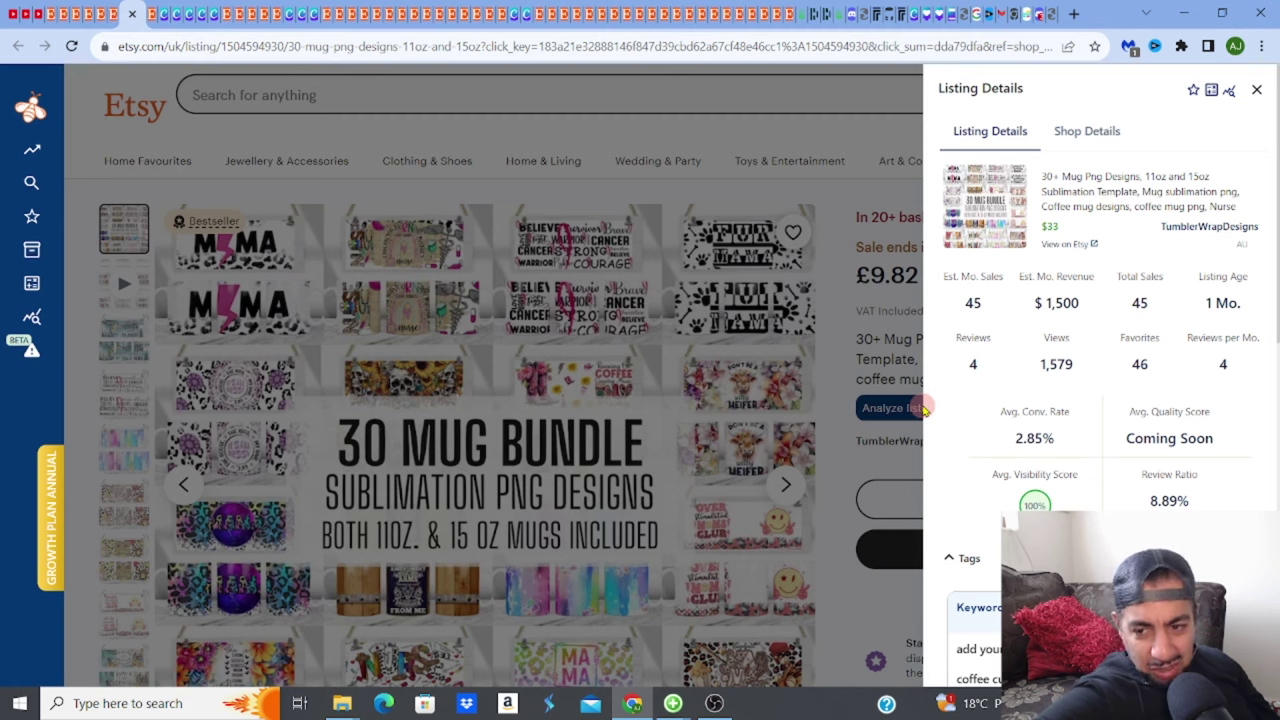
pyautogui.click(833, 140)
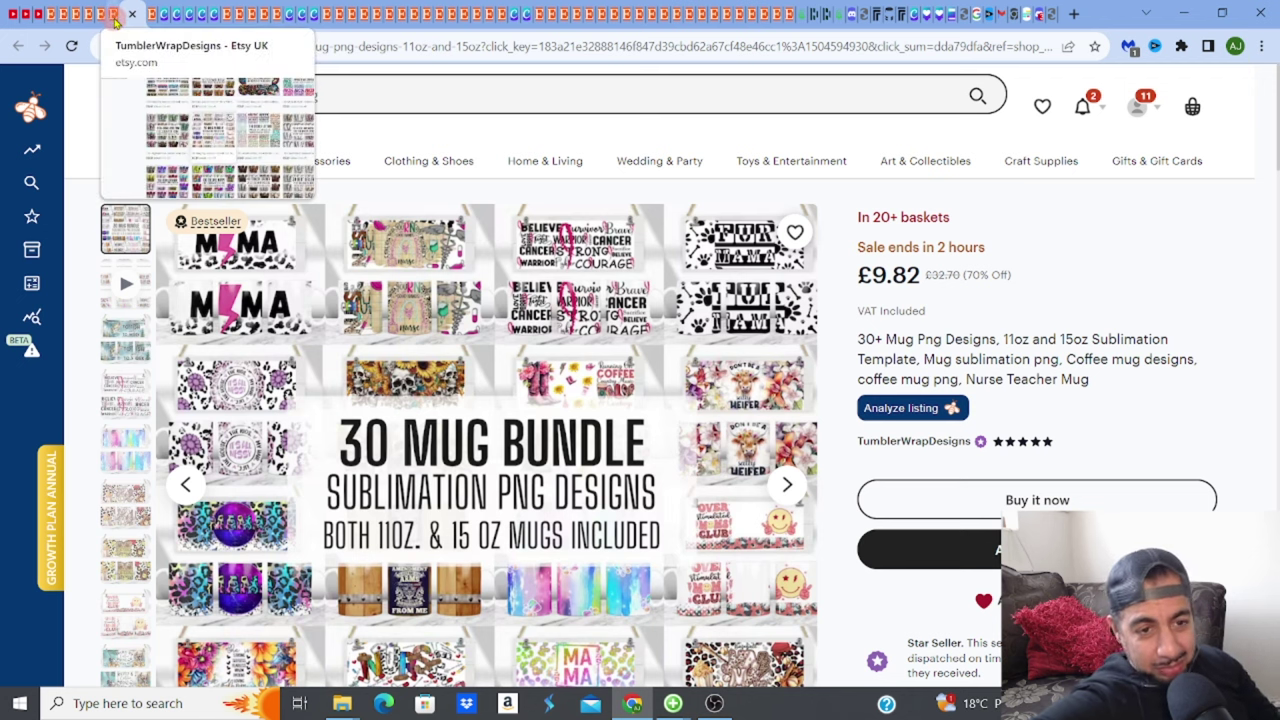
# - Return to the TumblerWrapDesigns shop page and open its 200+ Mug Designs listing
pyautogui.click(114, 20)
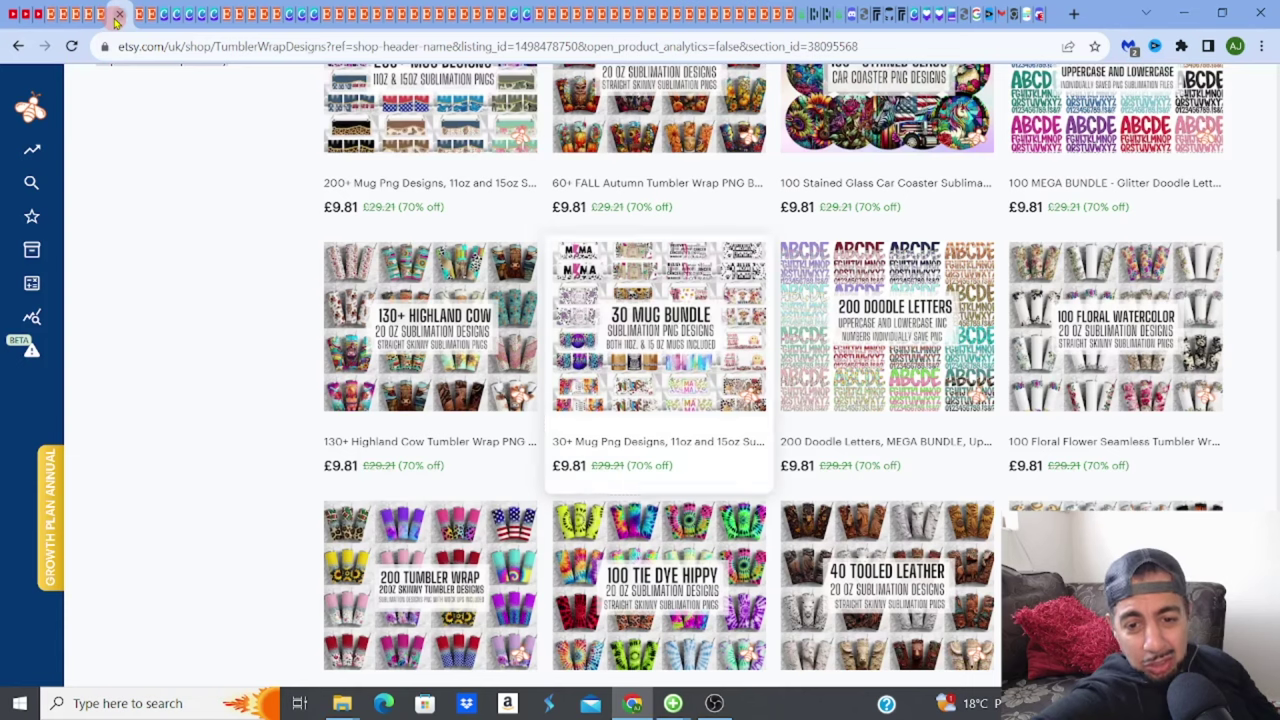
pyautogui.scroll(2, 660, 450)
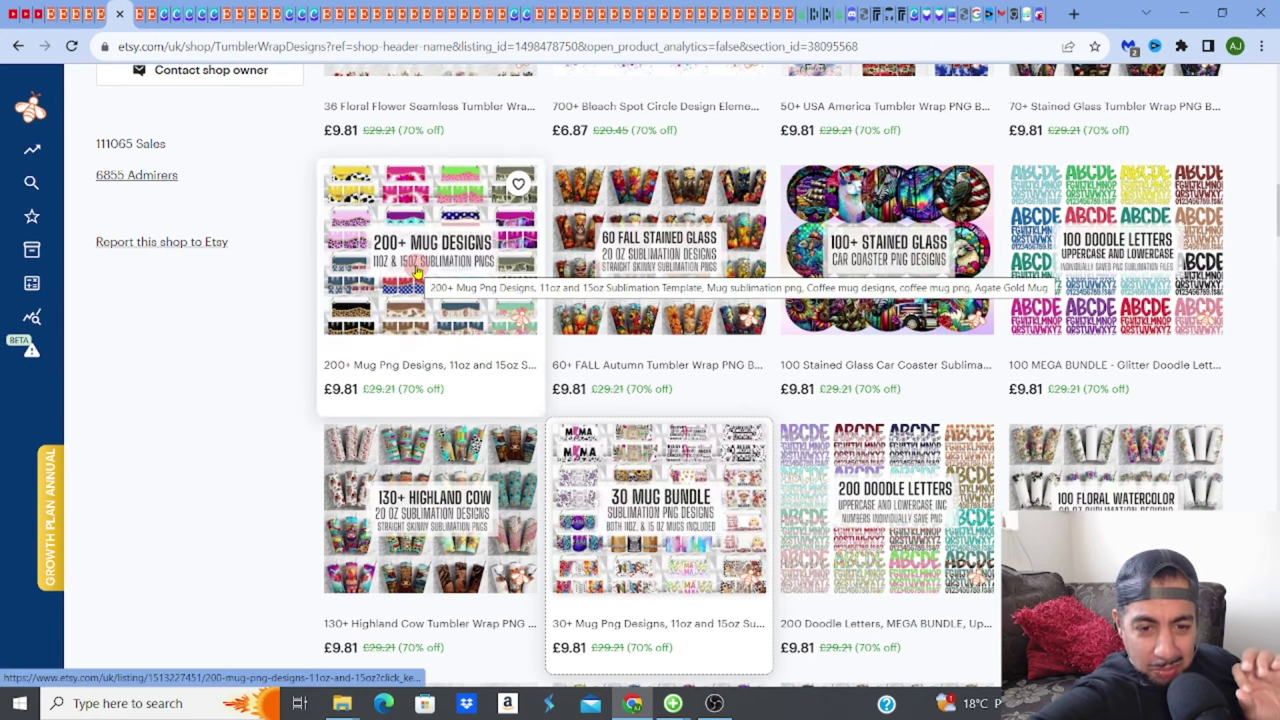
pyautogui.click(418, 271)
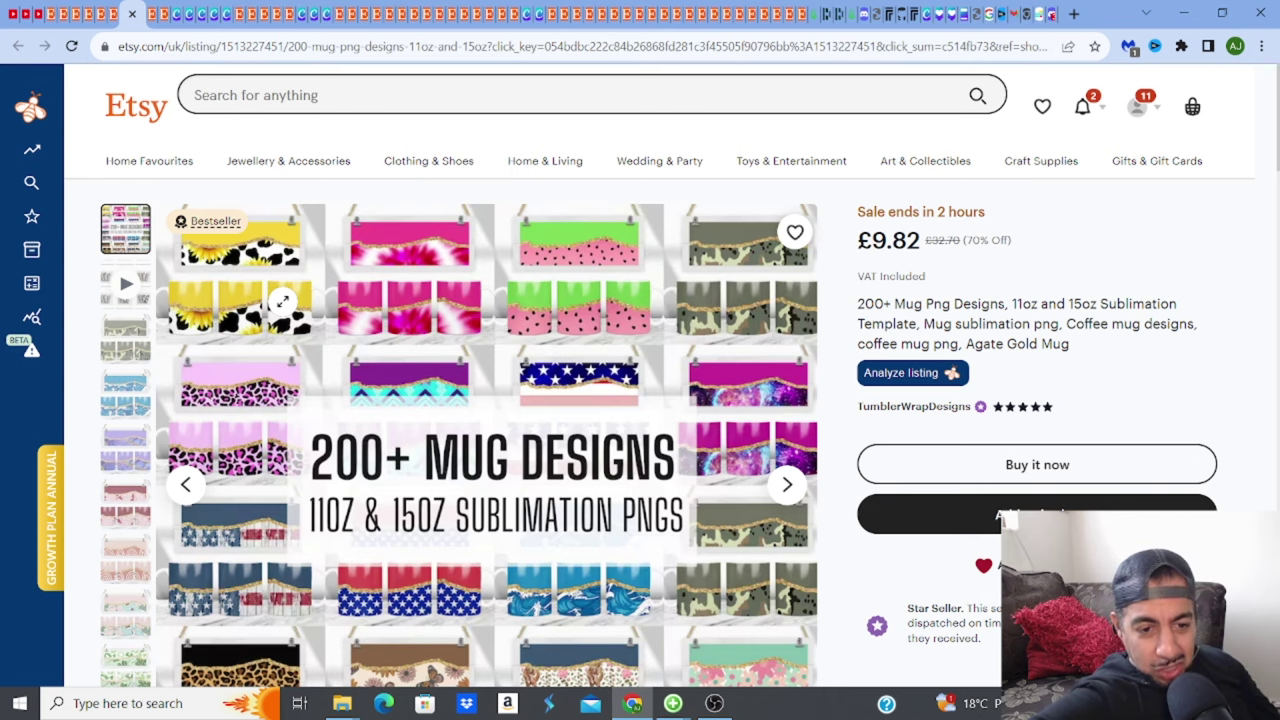
# - Enlarge the 200+ Mug Designs cover image, inspect the mug designs up close, and close the image viewer
pyautogui.click(283, 301)
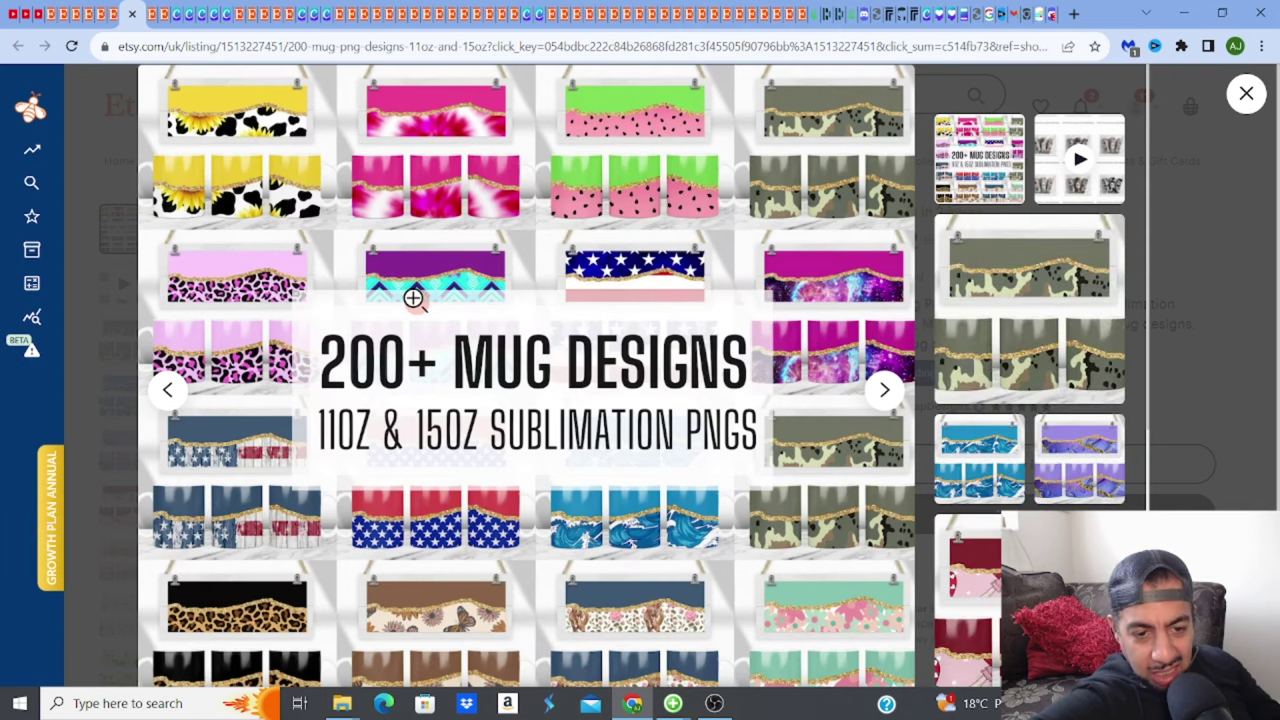
pyautogui.click(624, 537)
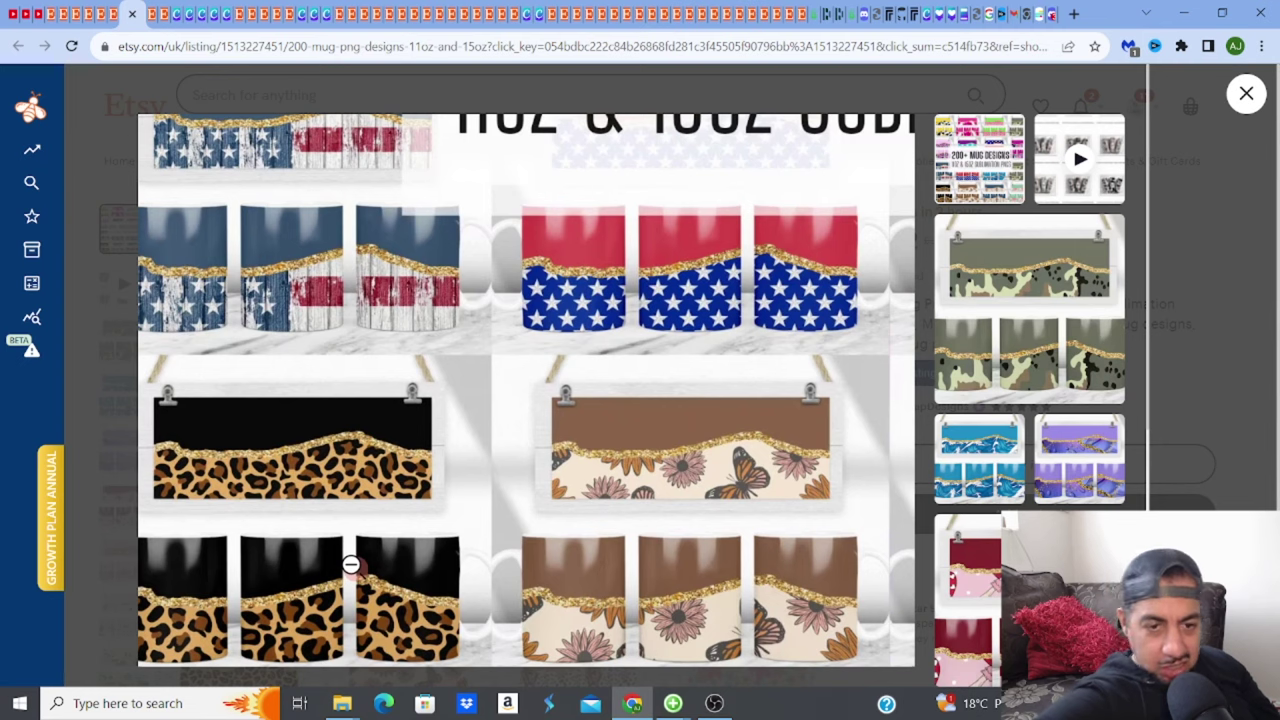
pyautogui.click(420, 540)
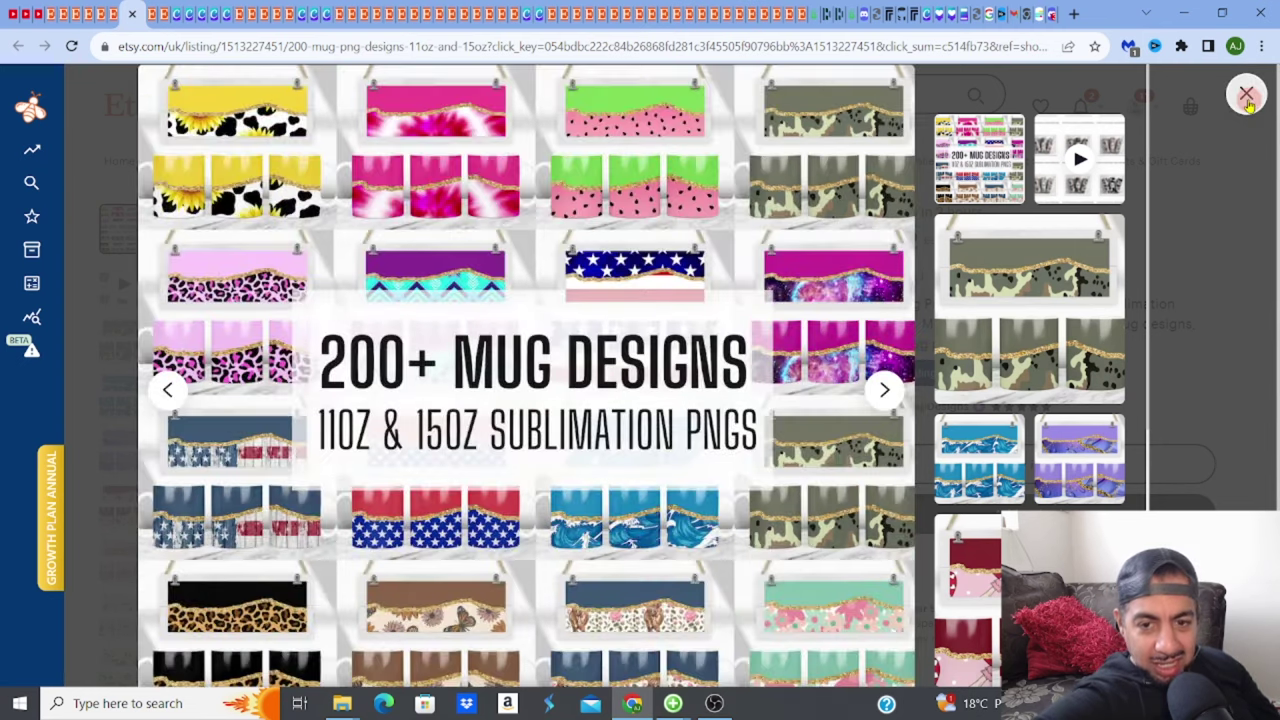
pyautogui.click(1246, 96)
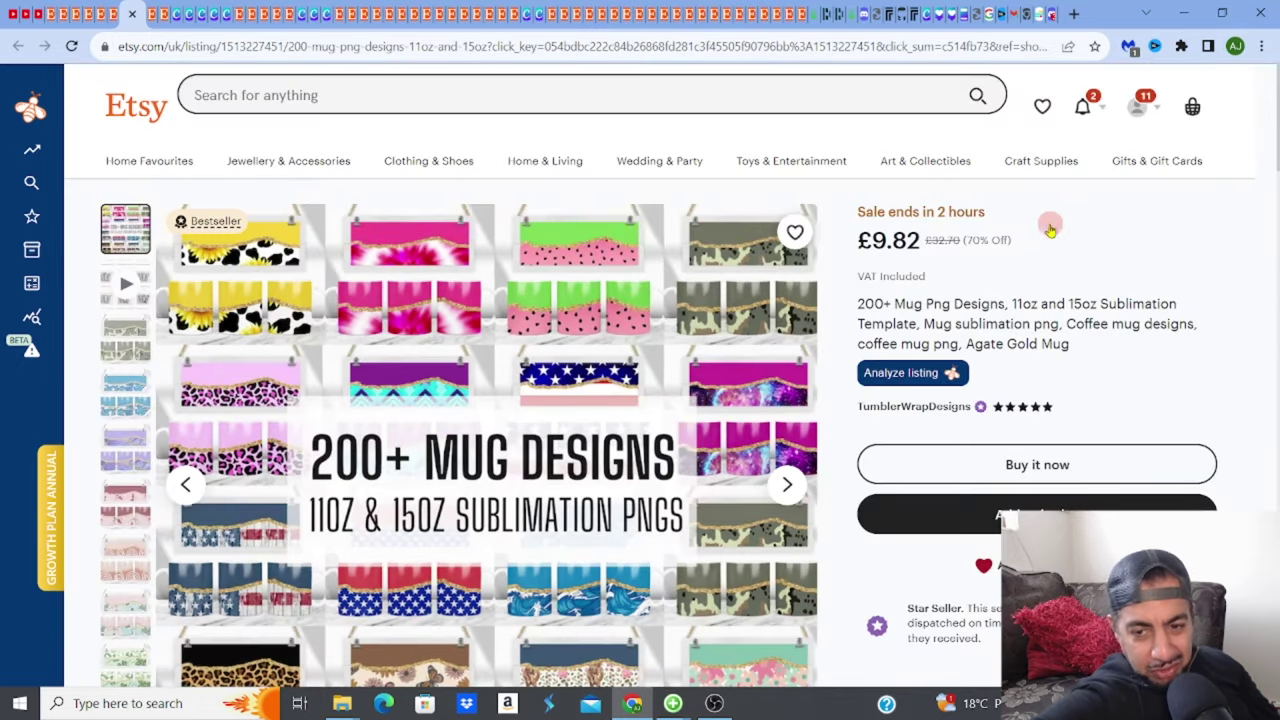
# - Analyze the 200+ Mug Designs listing to view its sales data, and close the listing details
pyautogui.click(903, 374)
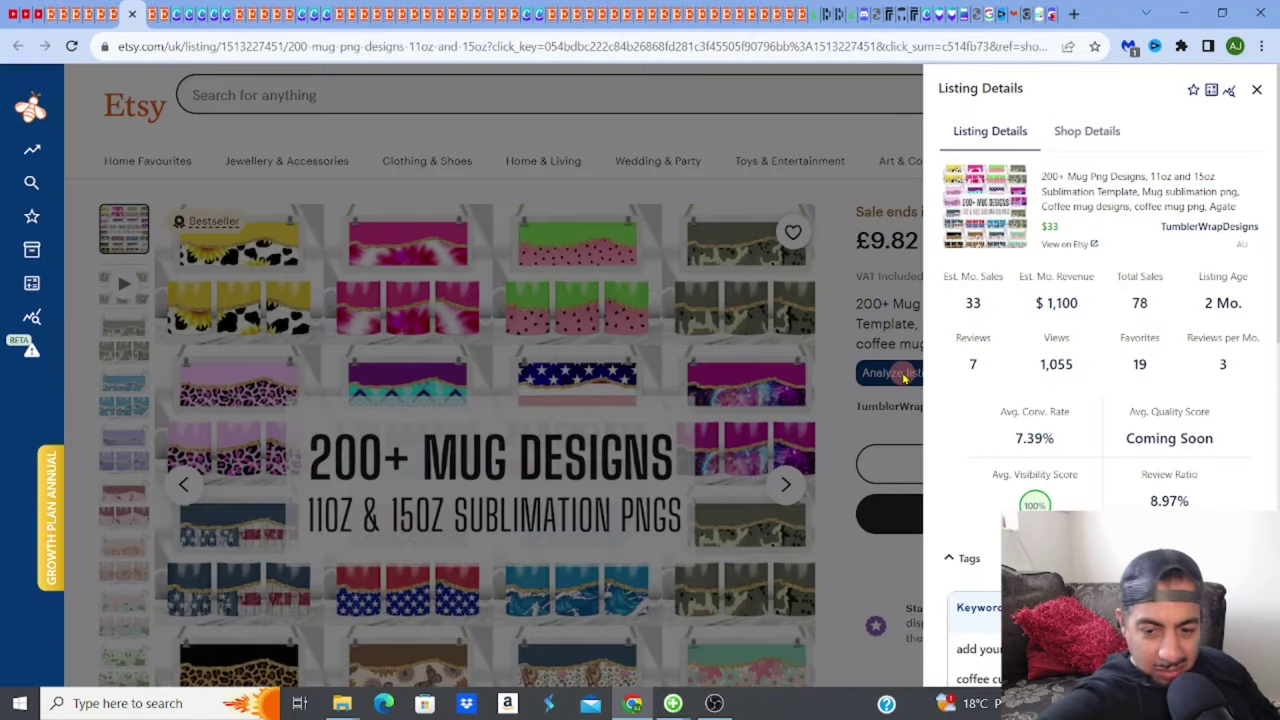
pyautogui.click(803, 132)
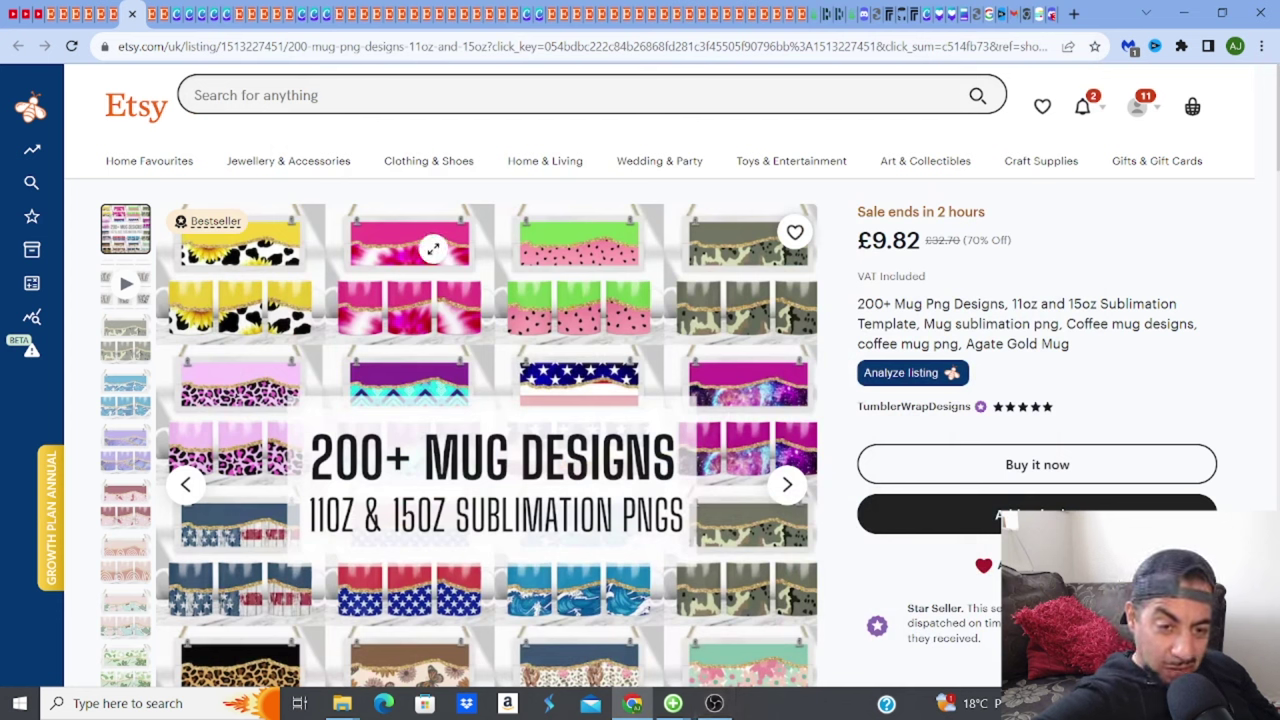
# - Run EverBee Product Analytics on the TumblerWrapDesigns shop and sort its listings by monthly revenue, highest first
pyautogui.click(115, 22)
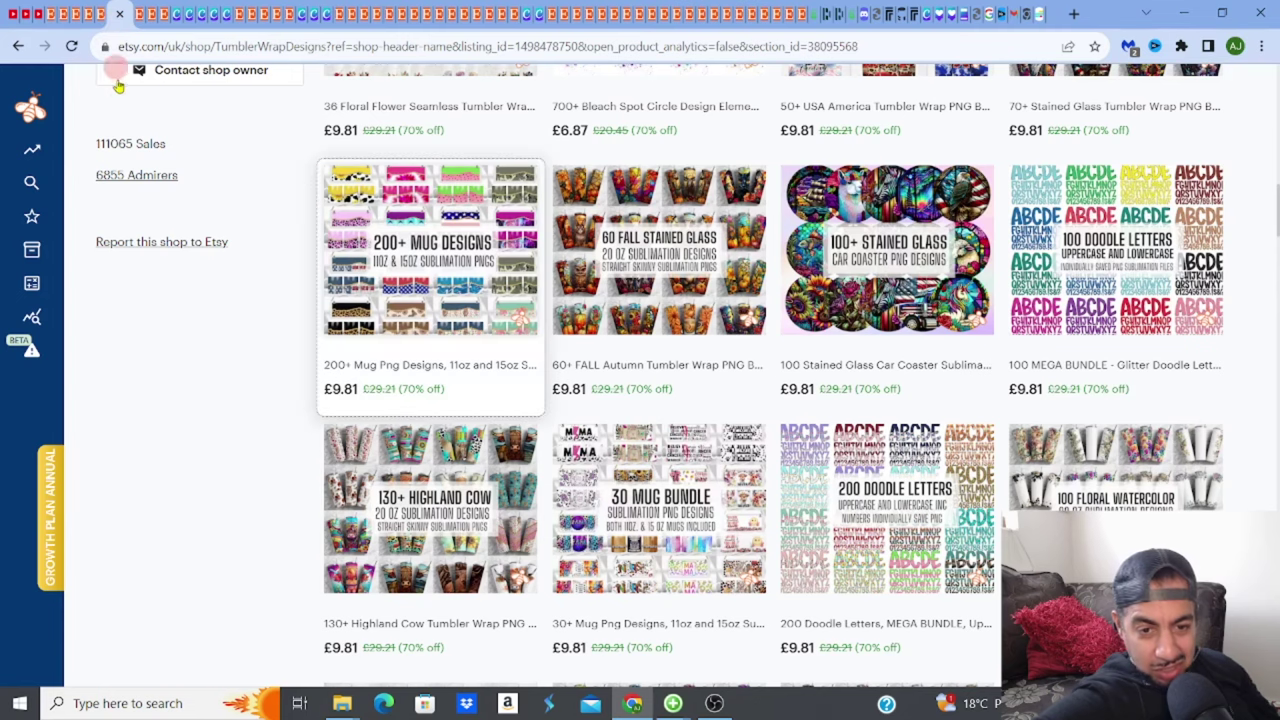
pyautogui.moveTo(1273, 200); pyautogui.dragTo(1273, 148)
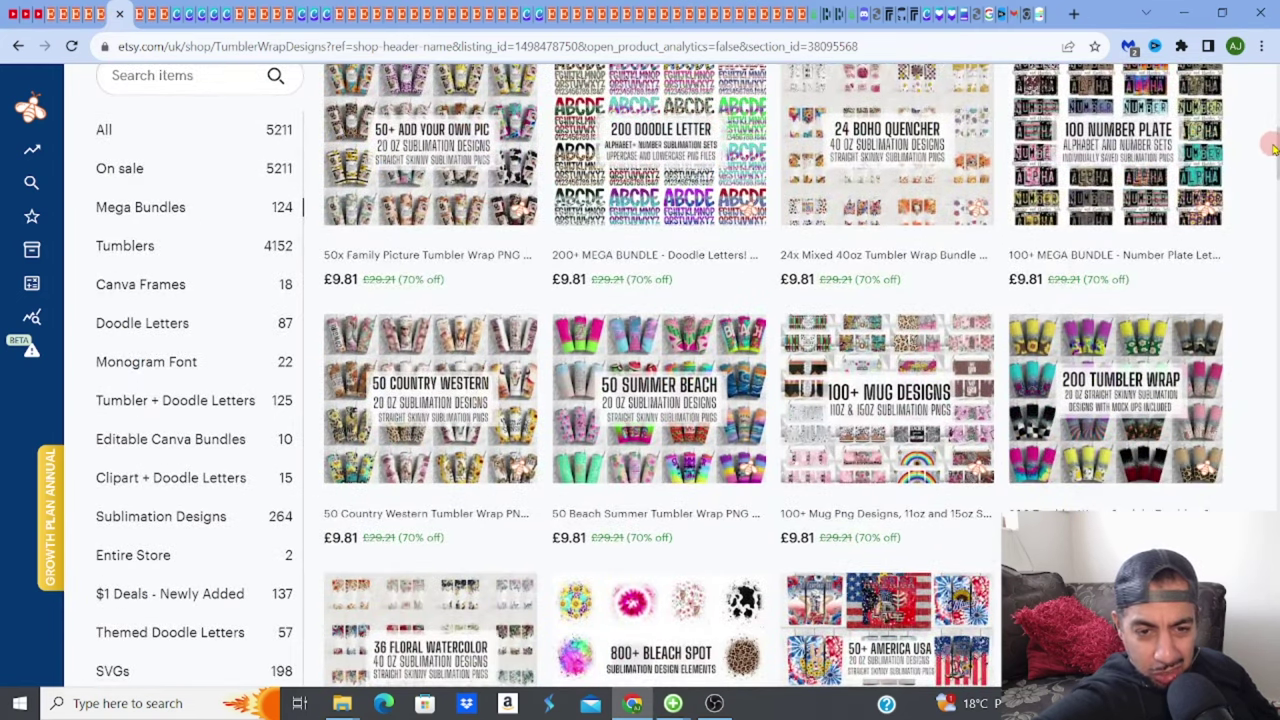
pyautogui.scroll(2, 1273, 135)
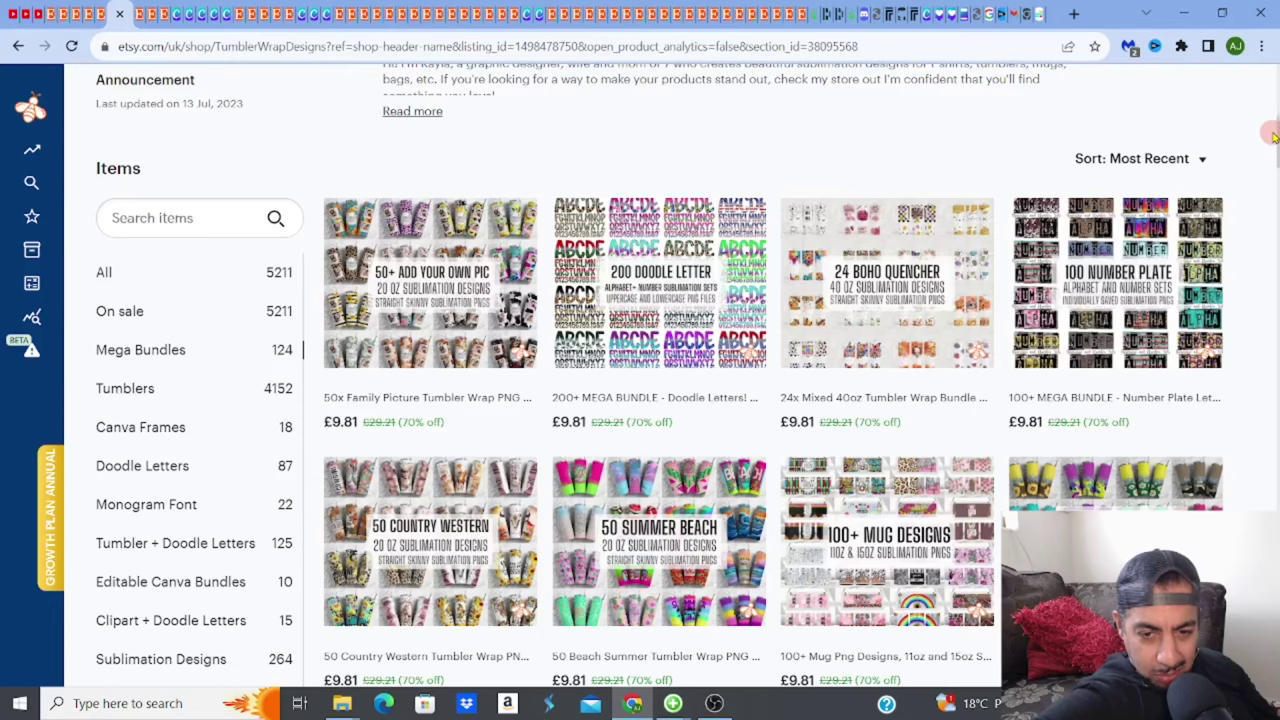
pyautogui.moveTo(1273, 135)
pyautogui.mouseDown()
pyautogui.moveTo(1273, 103)
pyautogui.moveTo(1273, 117)
pyautogui.mouseUp()
pyautogui.moveTo(47, 145)
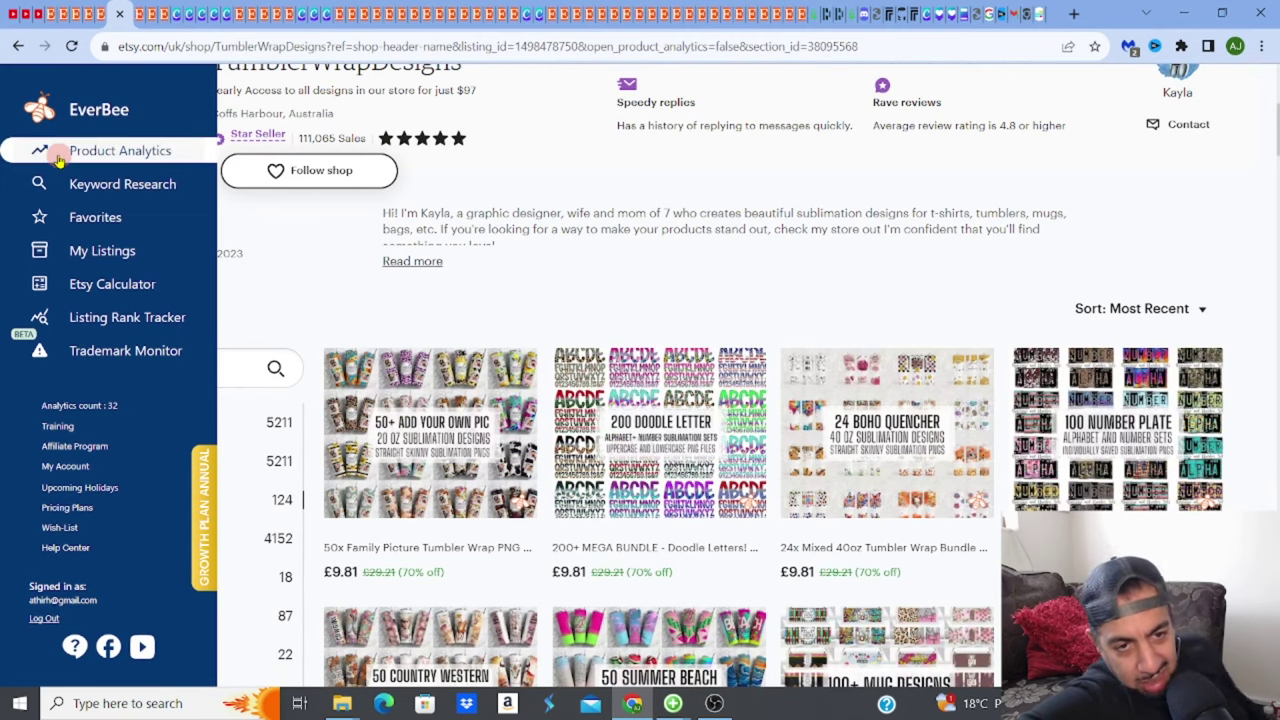
pyautogui.click(58, 155)
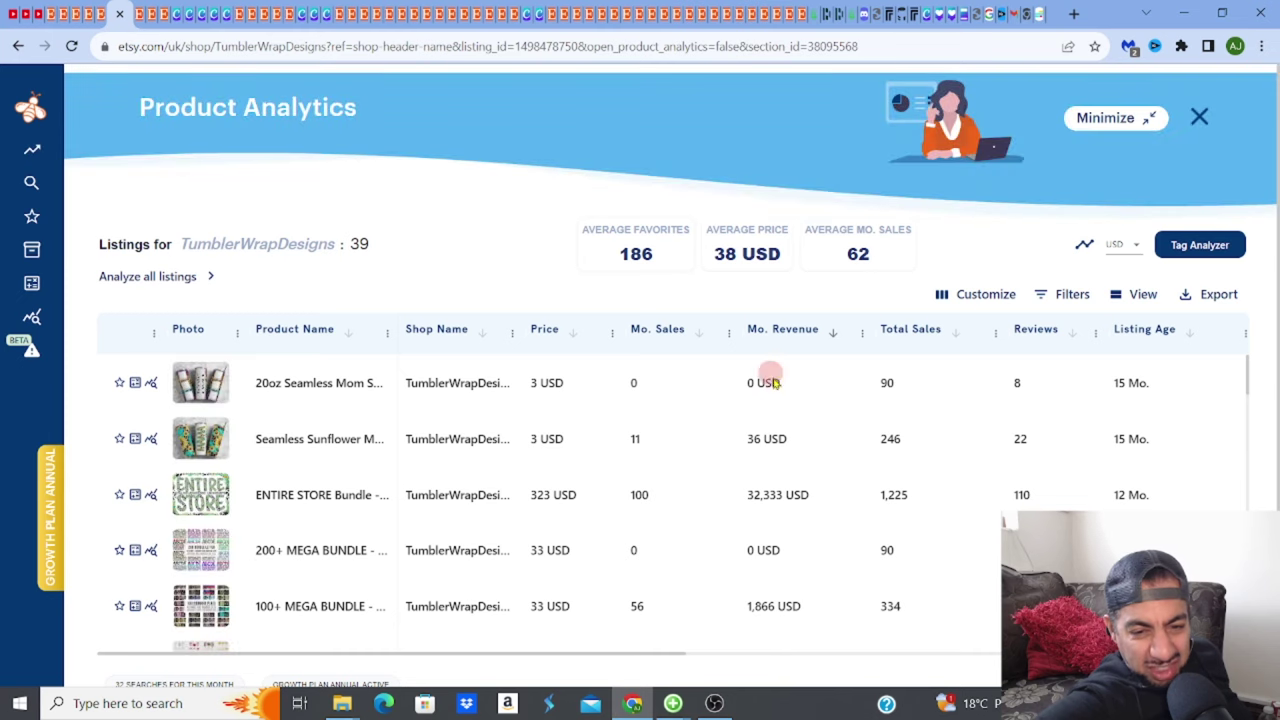
pyautogui.click(831, 334)
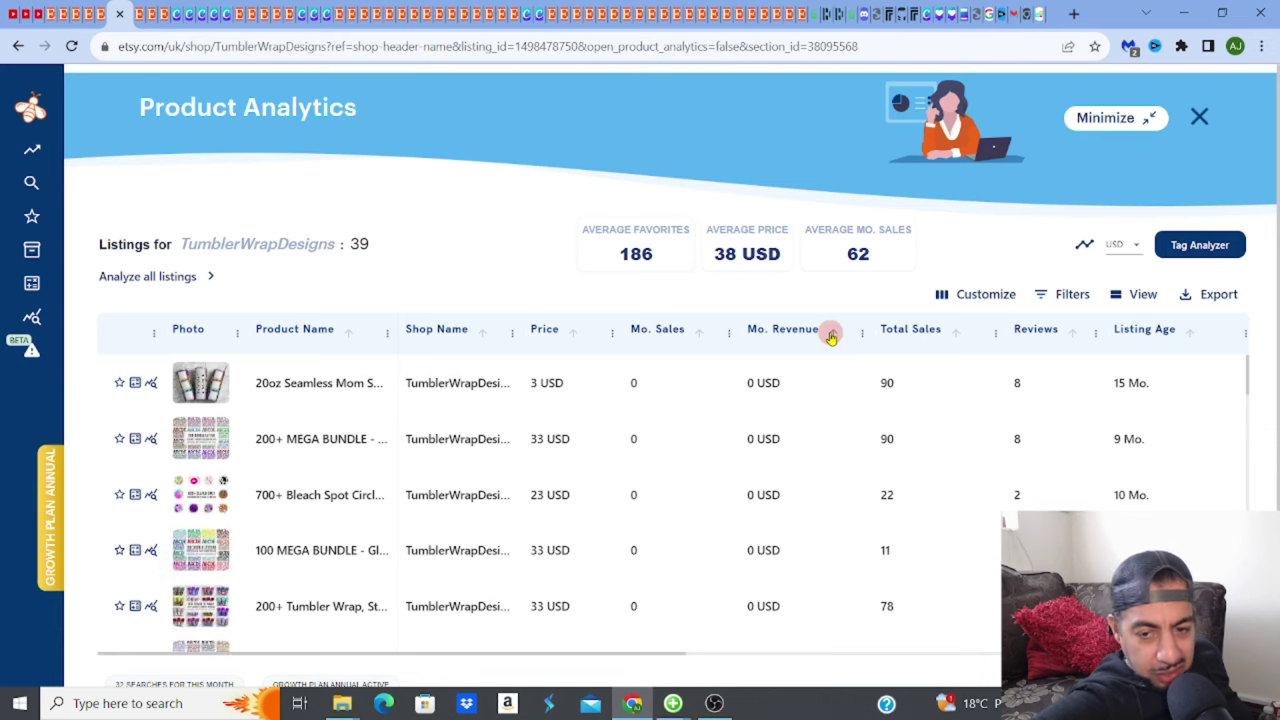
pyautogui.click(831, 334)
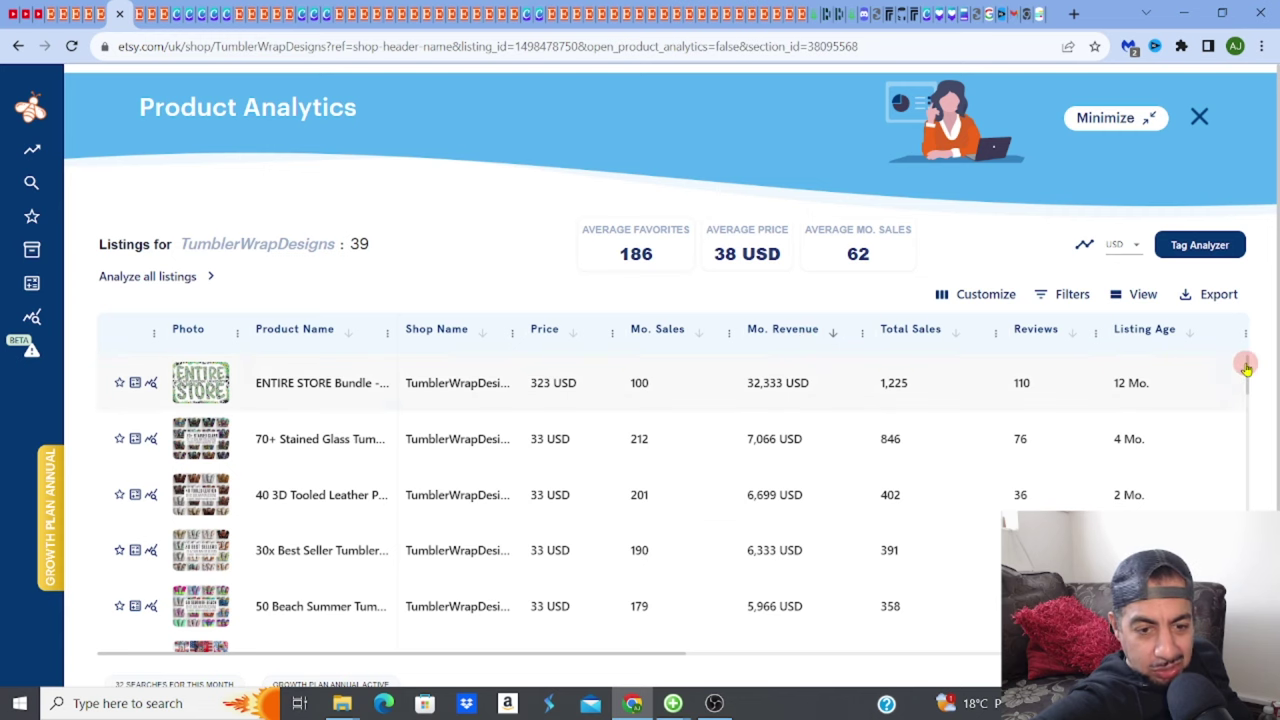
# - Look through the shop's listings ranked by revenue, previewing the photos of the tumbler wrap and mug design bundles
pyautogui.moveTo(1248, 367); pyautogui.dragTo(1251, 394)
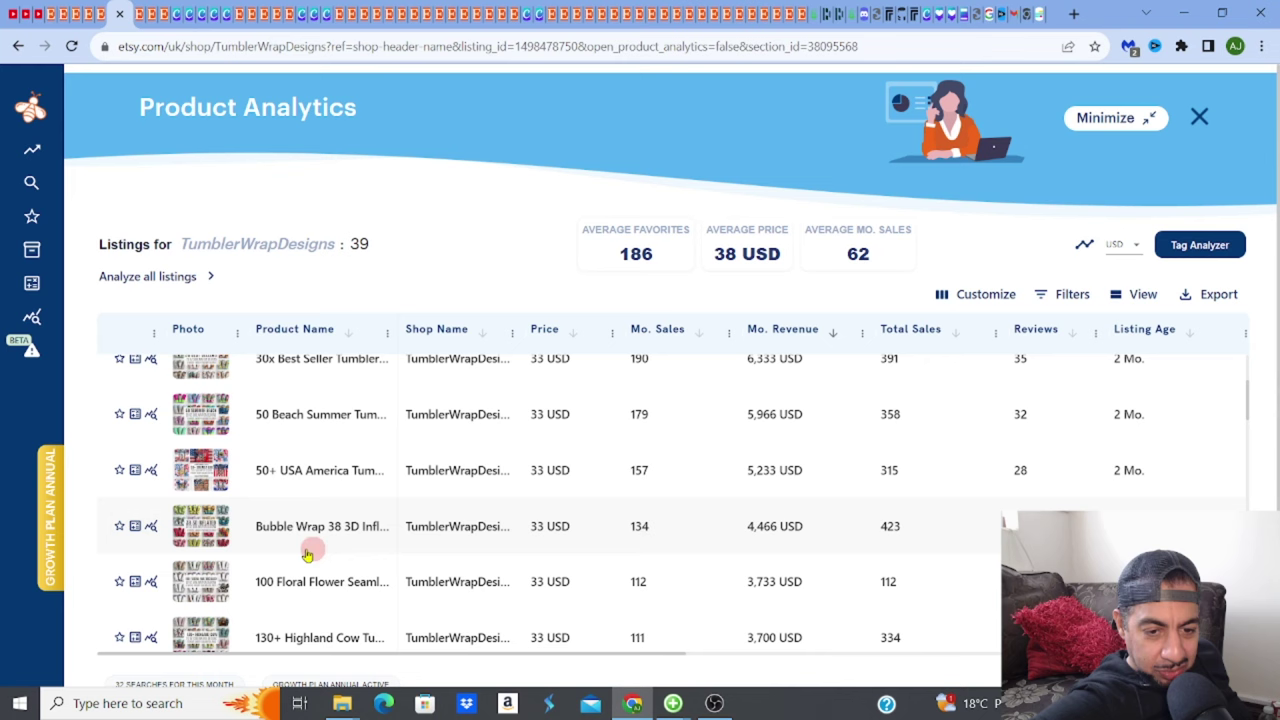
pyautogui.moveTo(217, 546)
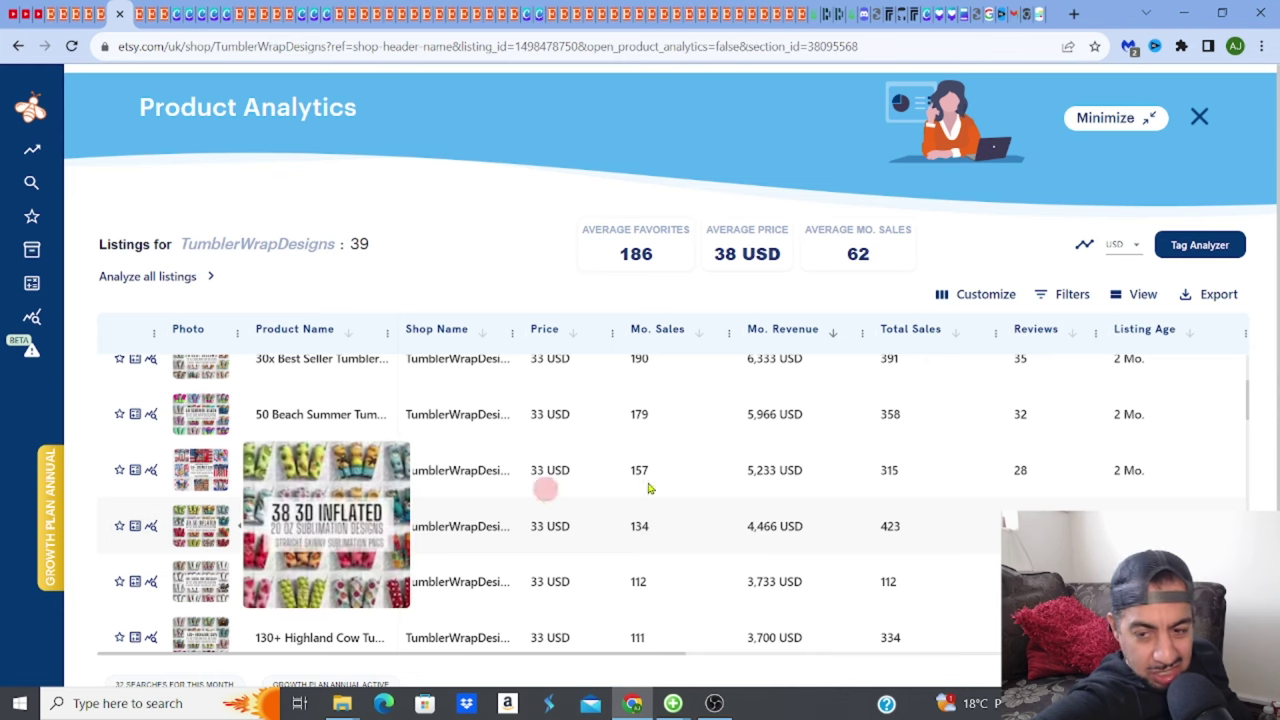
pyautogui.moveTo(1249, 403); pyautogui.dragTo(1251, 476)
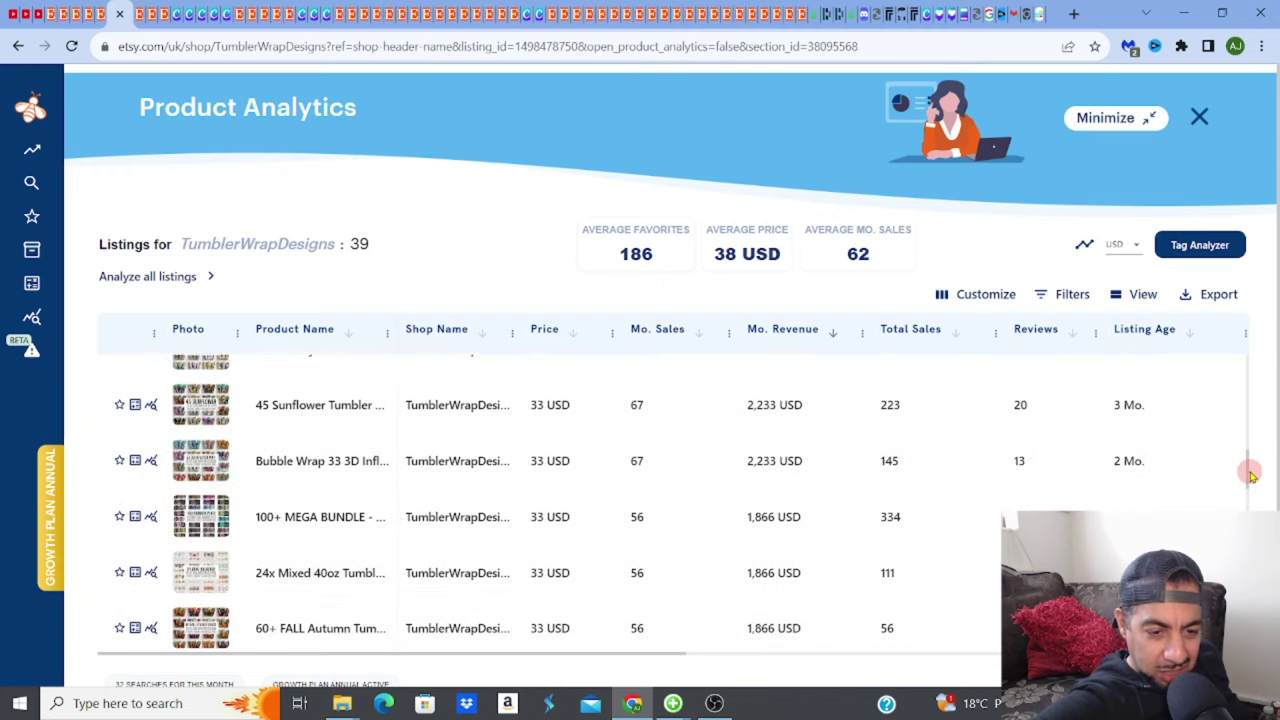
pyautogui.moveTo(186, 430)
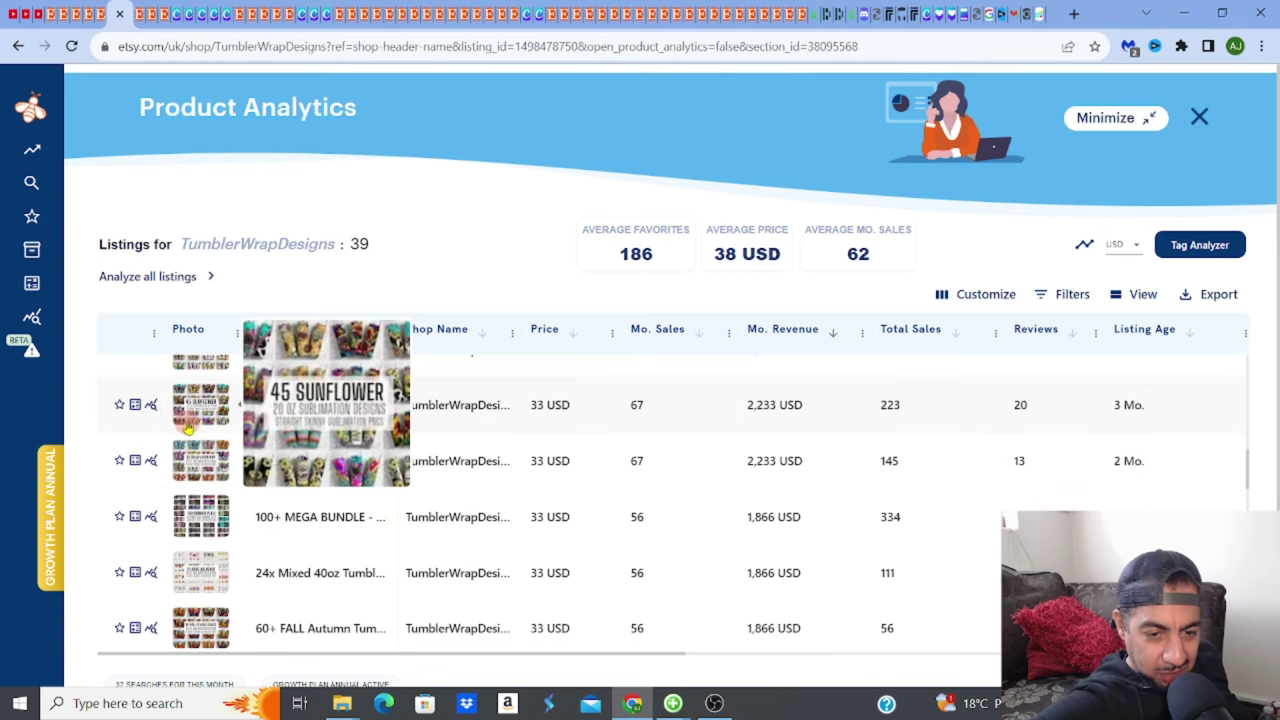
pyautogui.moveTo(218, 628)
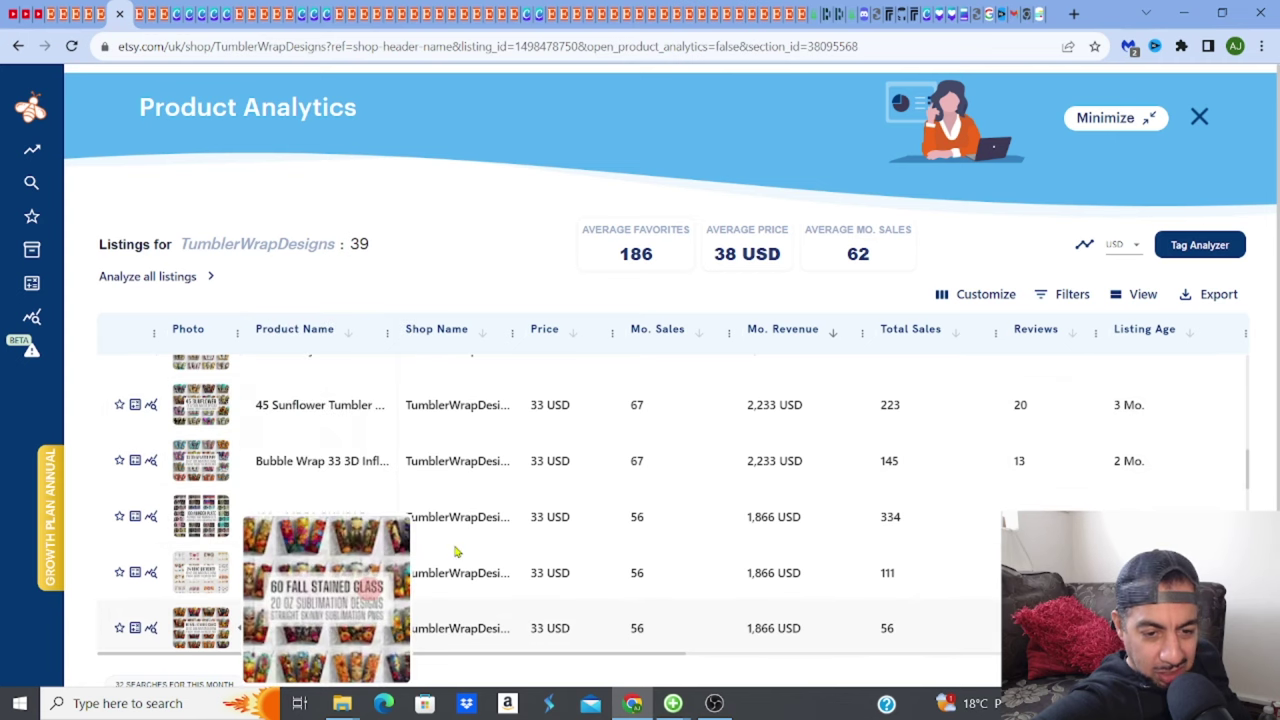
pyautogui.moveTo(1248, 465); pyautogui.dragTo(1250, 507)
pyautogui.scroll(-1, 1250, 507)
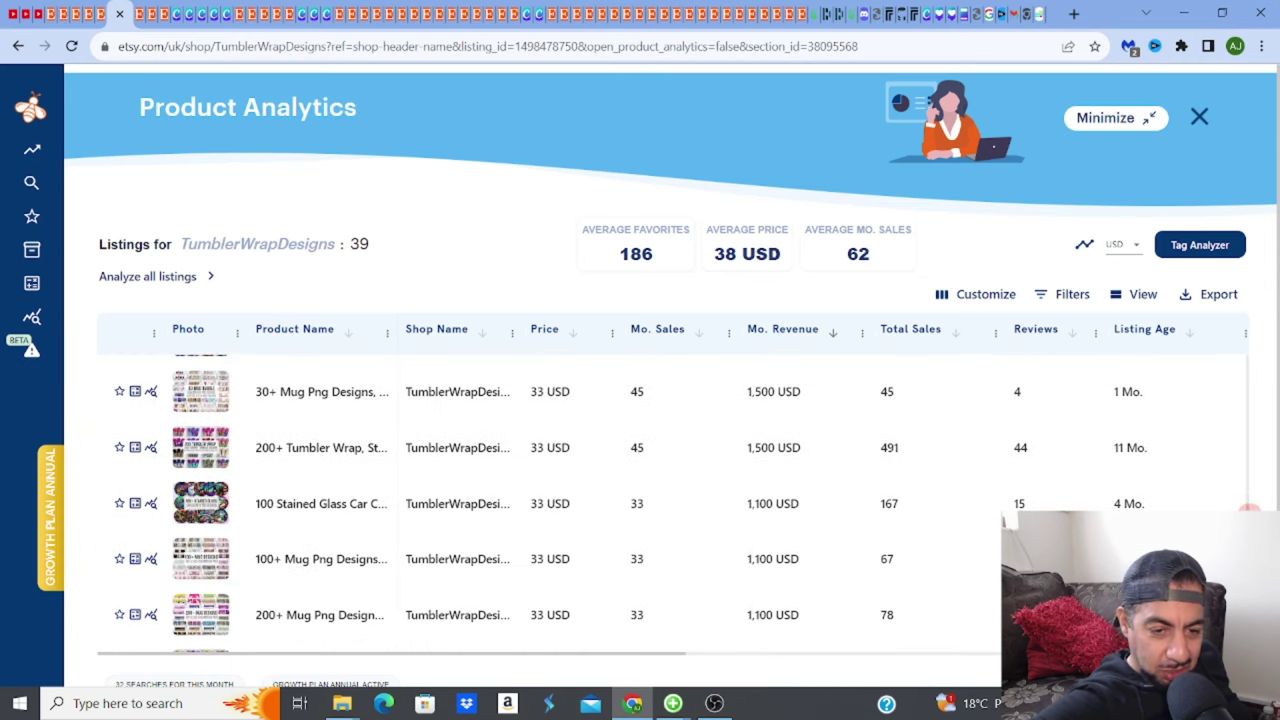
pyautogui.moveTo(202, 391)
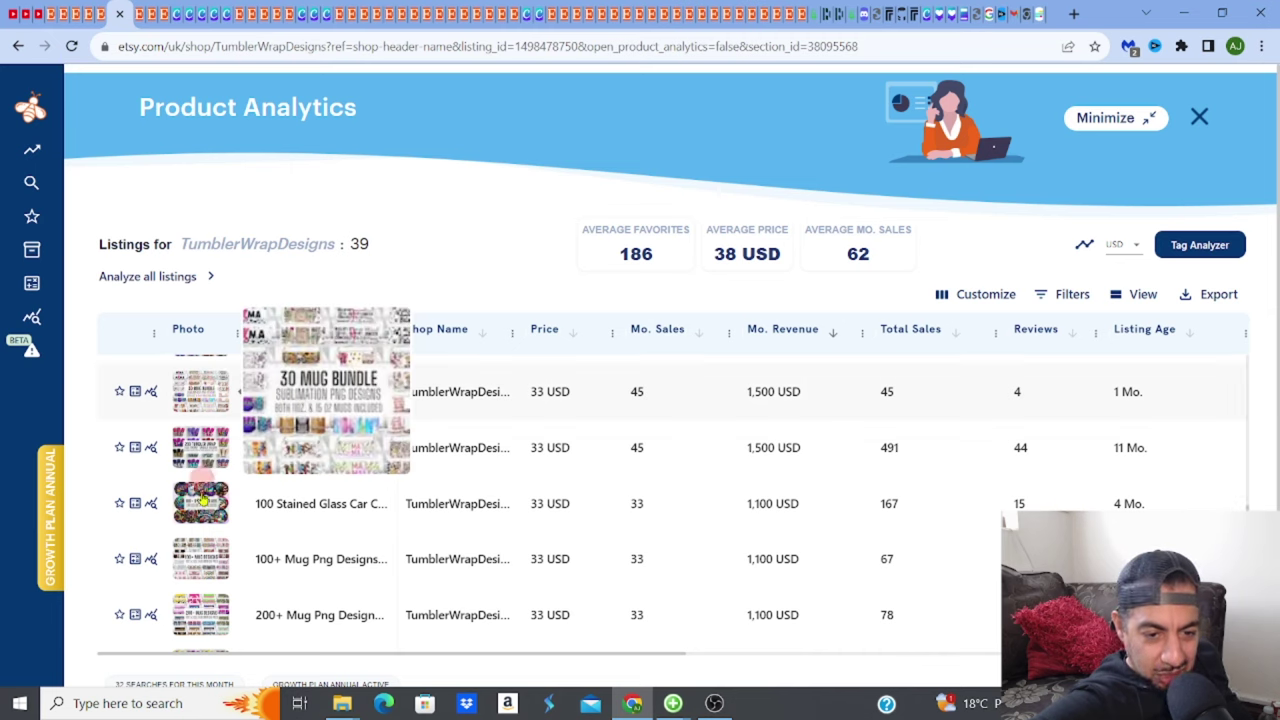
pyautogui.moveTo(202, 553)
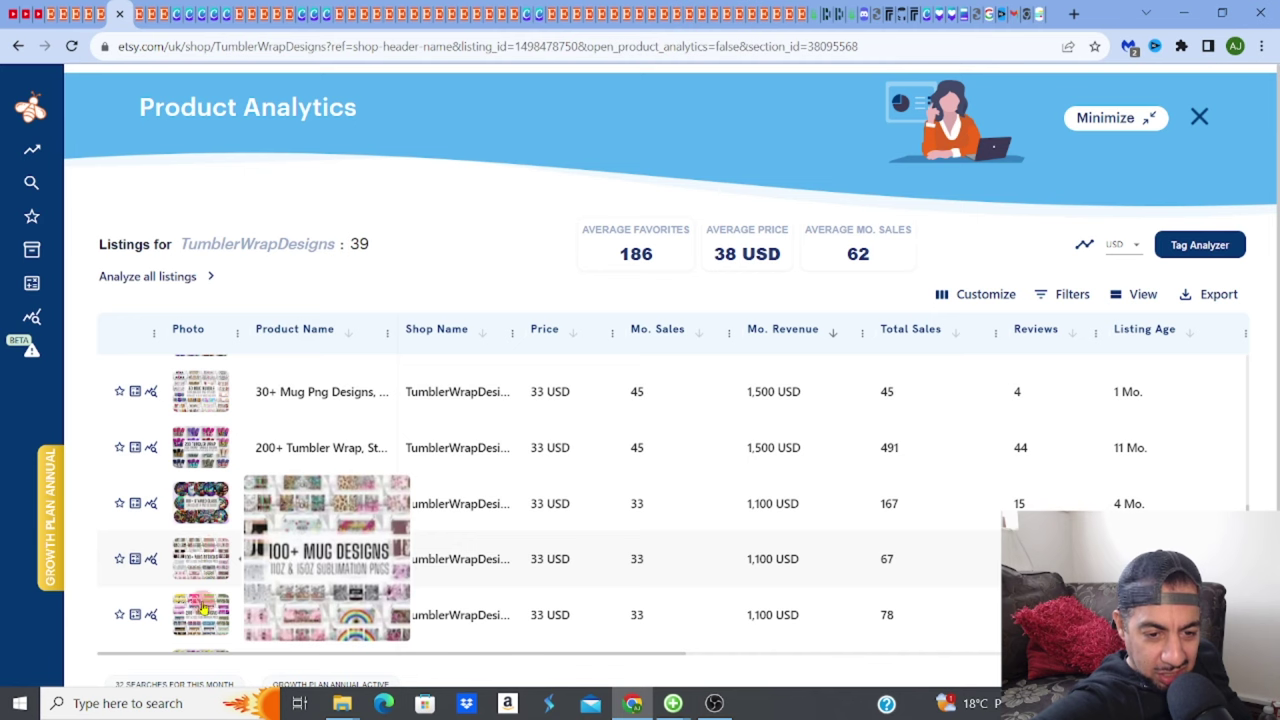
pyautogui.moveTo(202, 610)
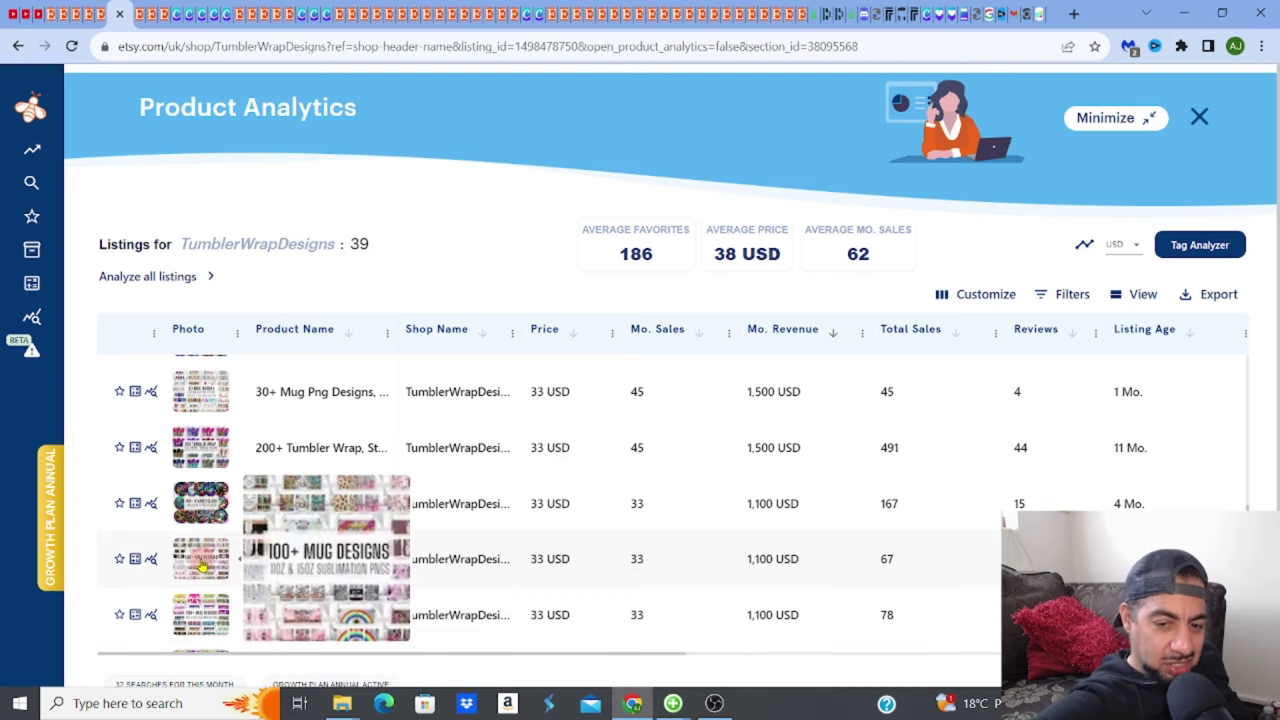
# - Open the 100+ Mug Png Designs listing on Etsy from its analytics details and show its paw-print mug photo
pyautogui.click(202, 566)
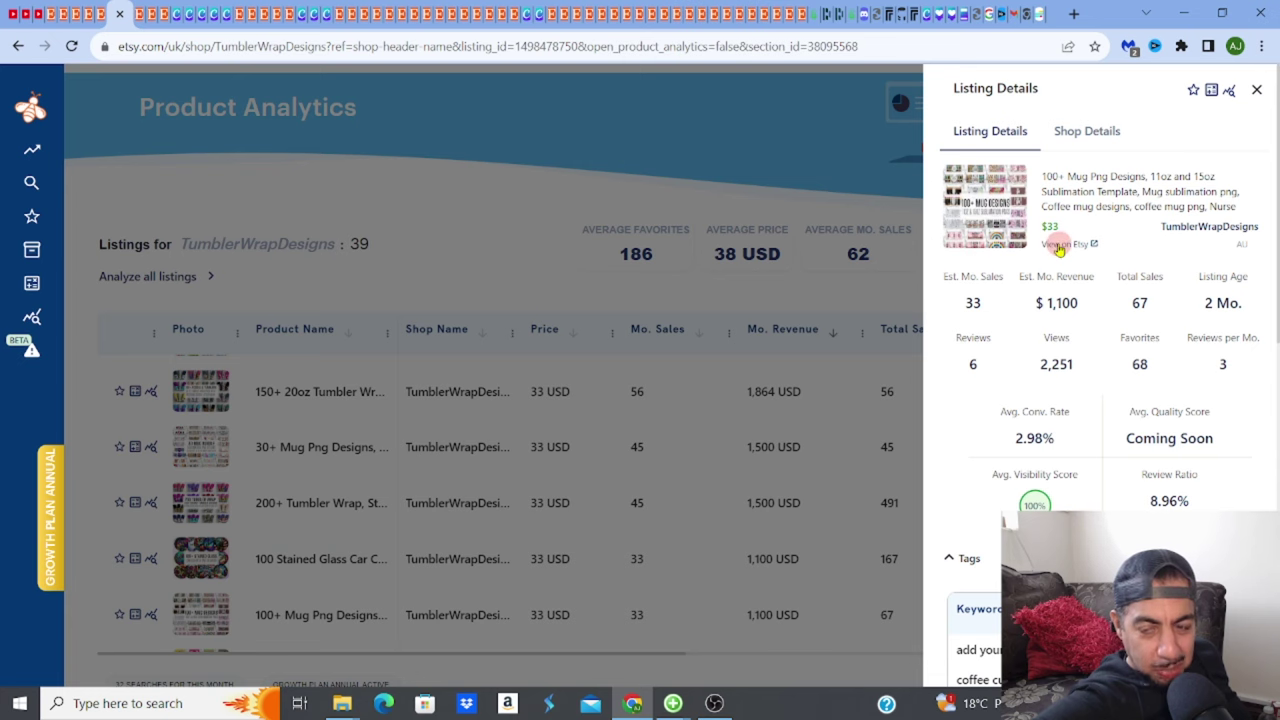
pyautogui.click(1060, 246)
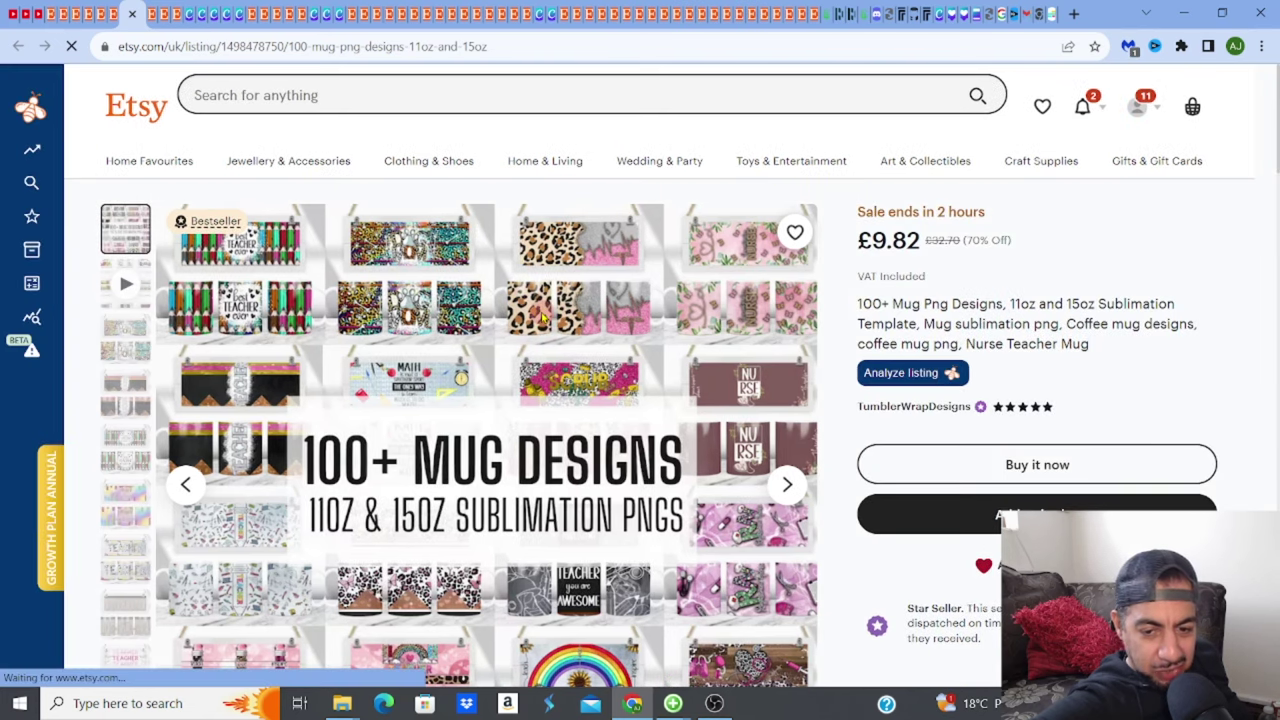
pyautogui.click(126, 340)
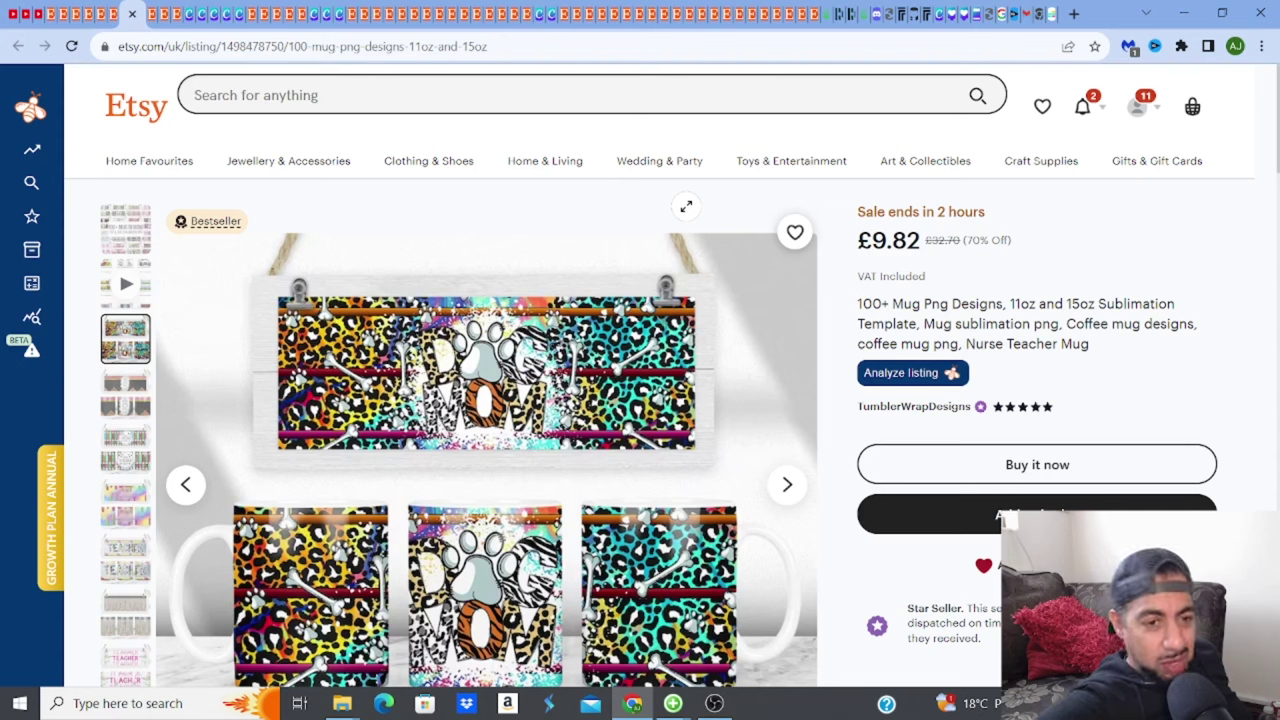
# - Switch to the 3D Floral Mug Wrap Bundle listing, inspect its enlarged cover image up close, and close the image viewer
pyautogui.click(100, 27)
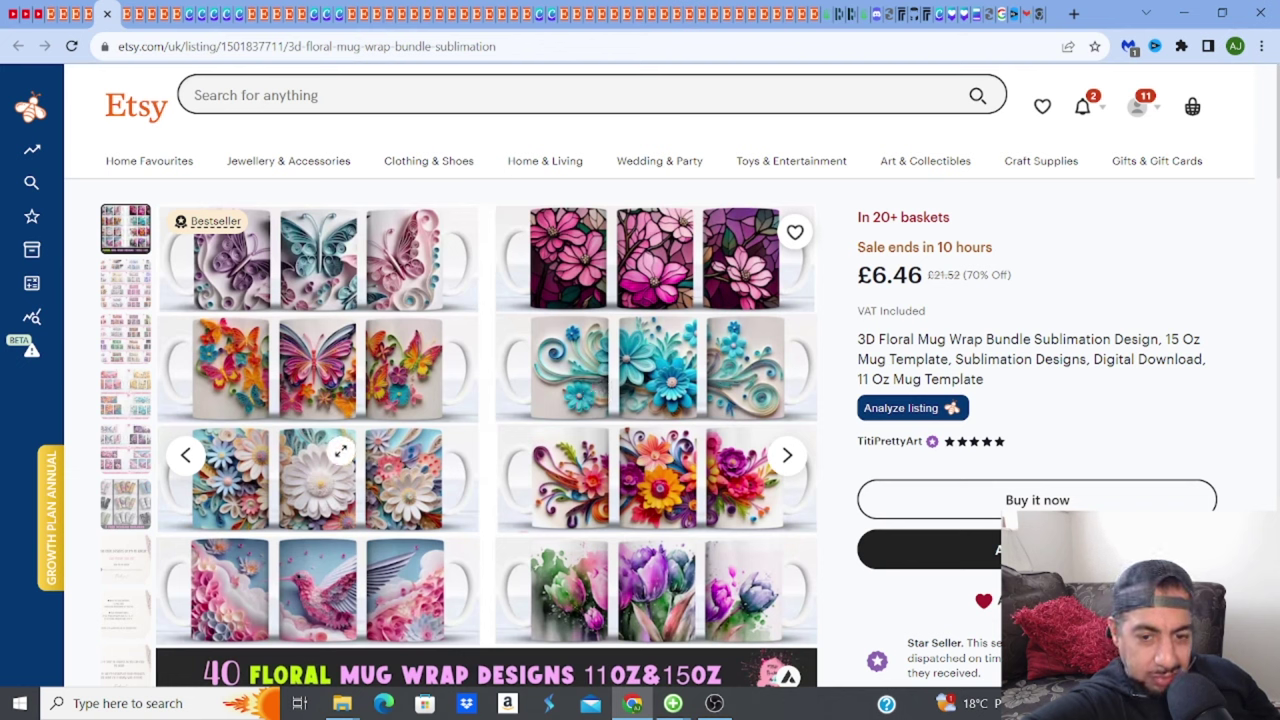
pyautogui.click(341, 451)
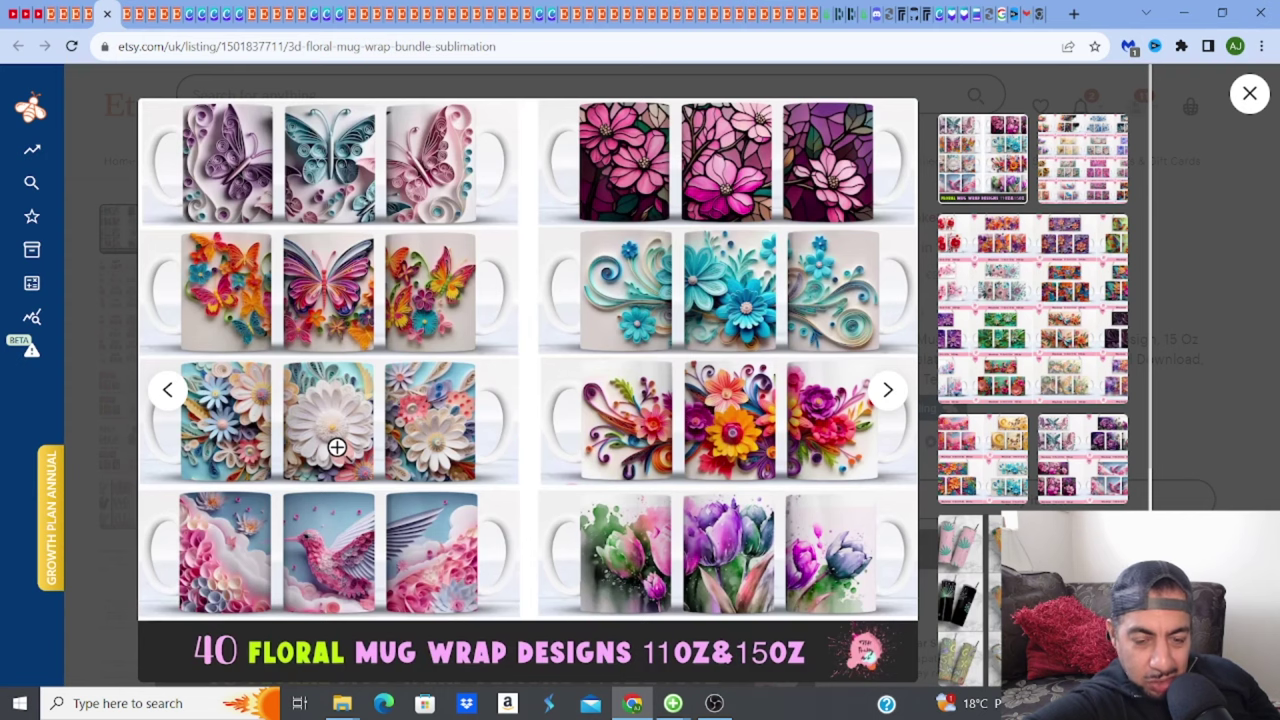
pyautogui.click(337, 447)
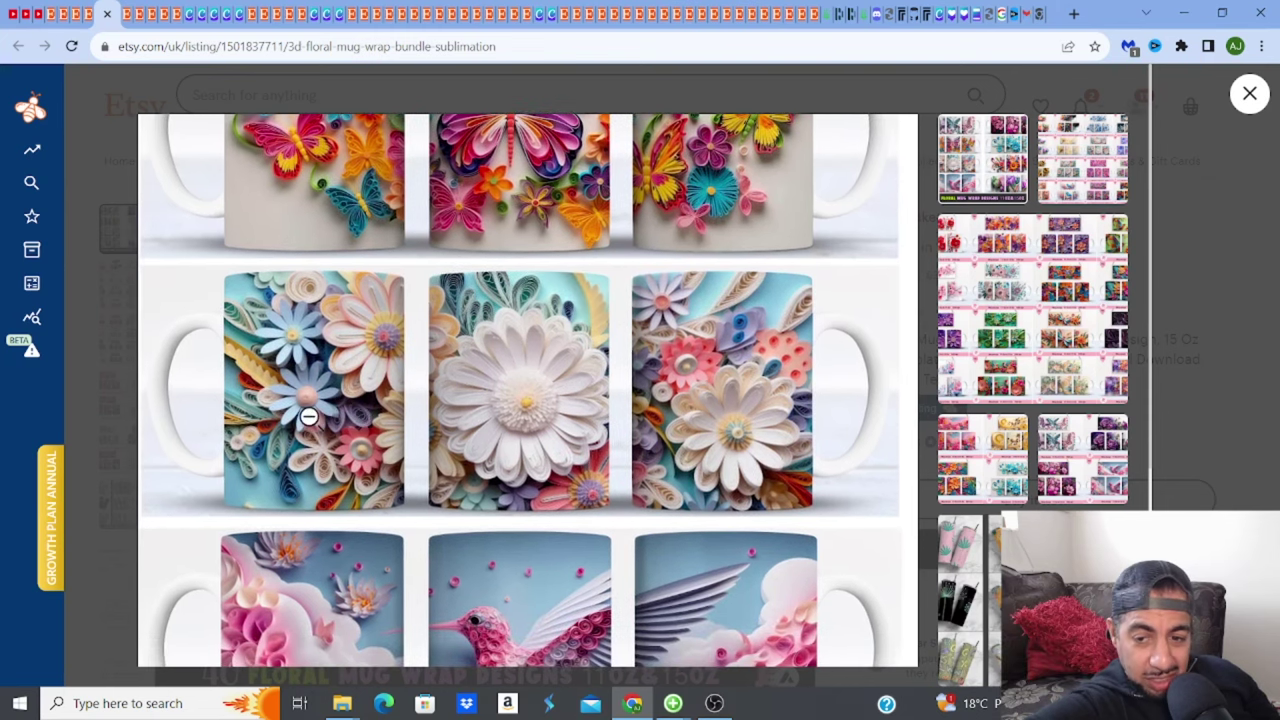
pyautogui.click(308, 414)
pyautogui.click(1247, 100)
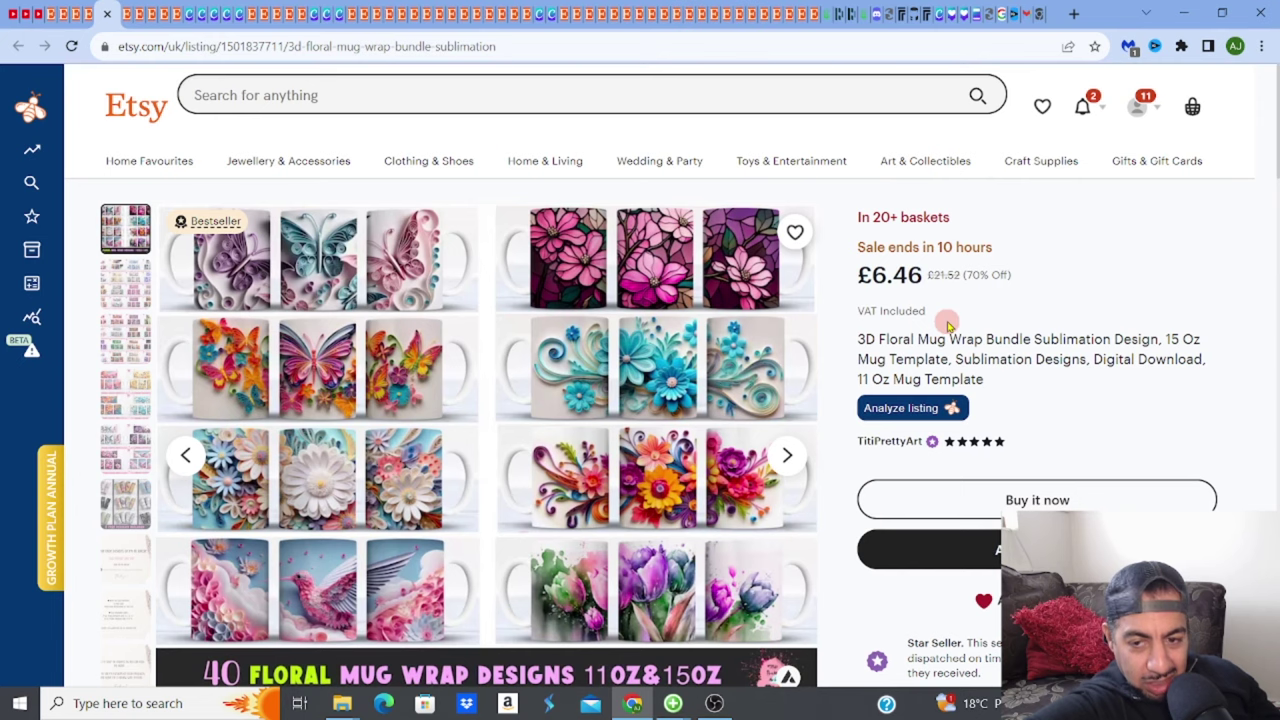
# - Analyze the 3D Floral Mug Wrap Bundle listing to view its sales and revenue data
pyautogui.click(906, 412)
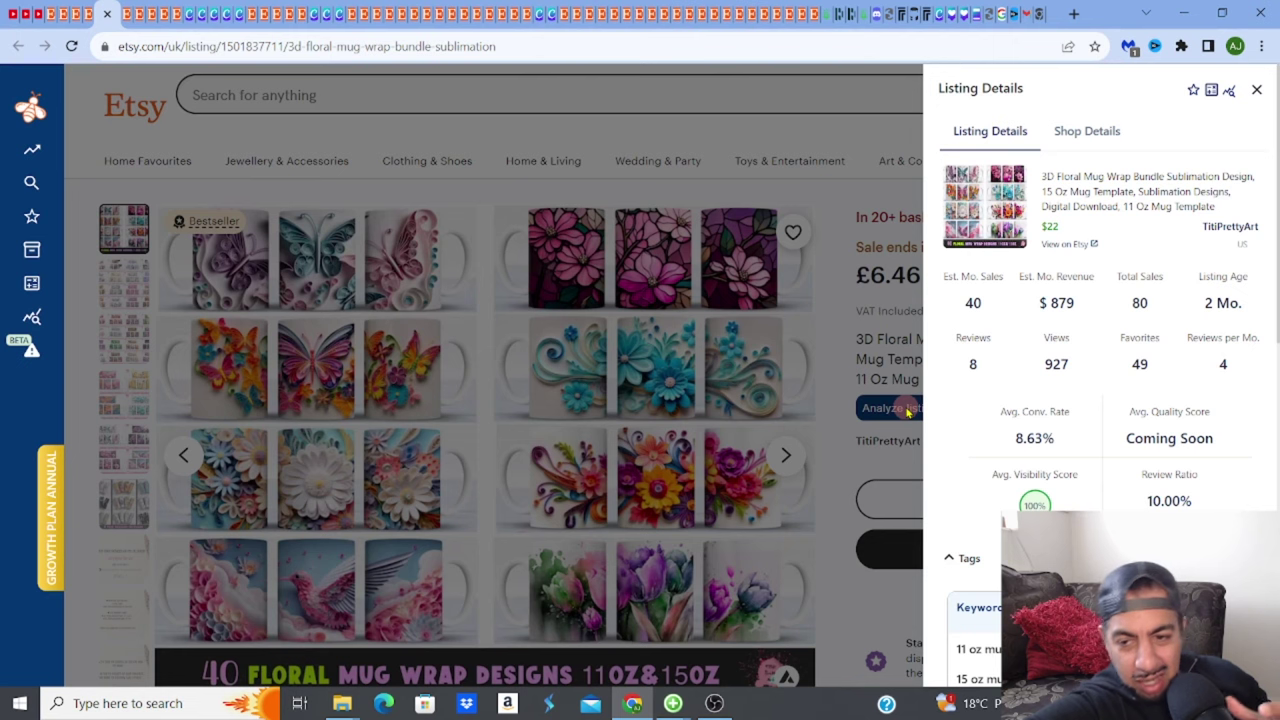
# - Close the floral bundle's analytics details and open the Christmas Mug Wrap Bundle listing on Etsy from the mug wrap designs results
pyautogui.click(711, 142)
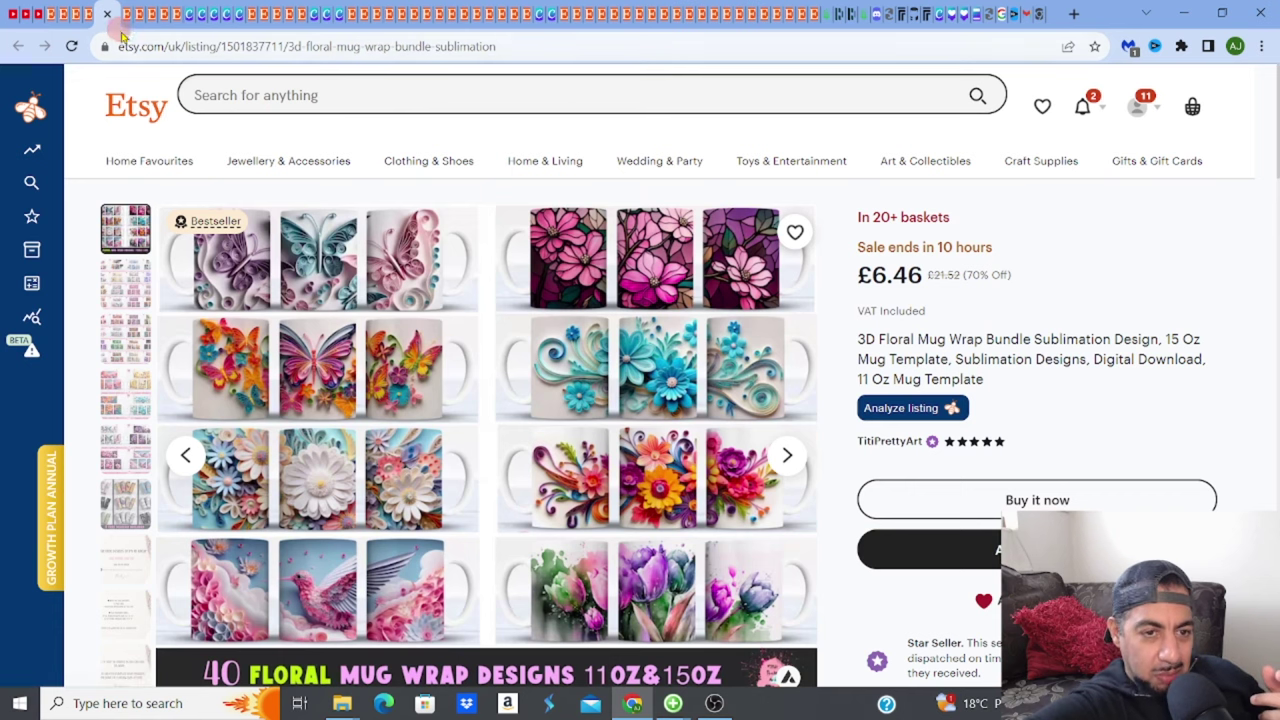
pyautogui.click(89, 15)
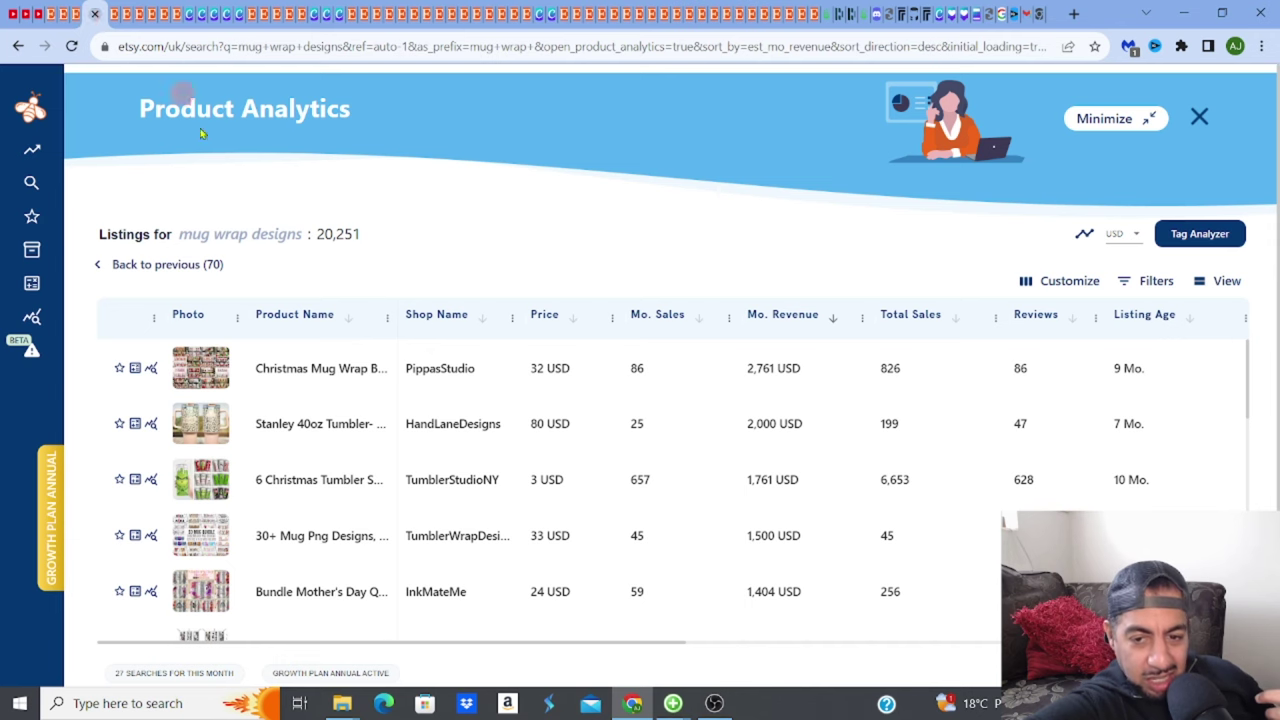
pyautogui.click(213, 370)
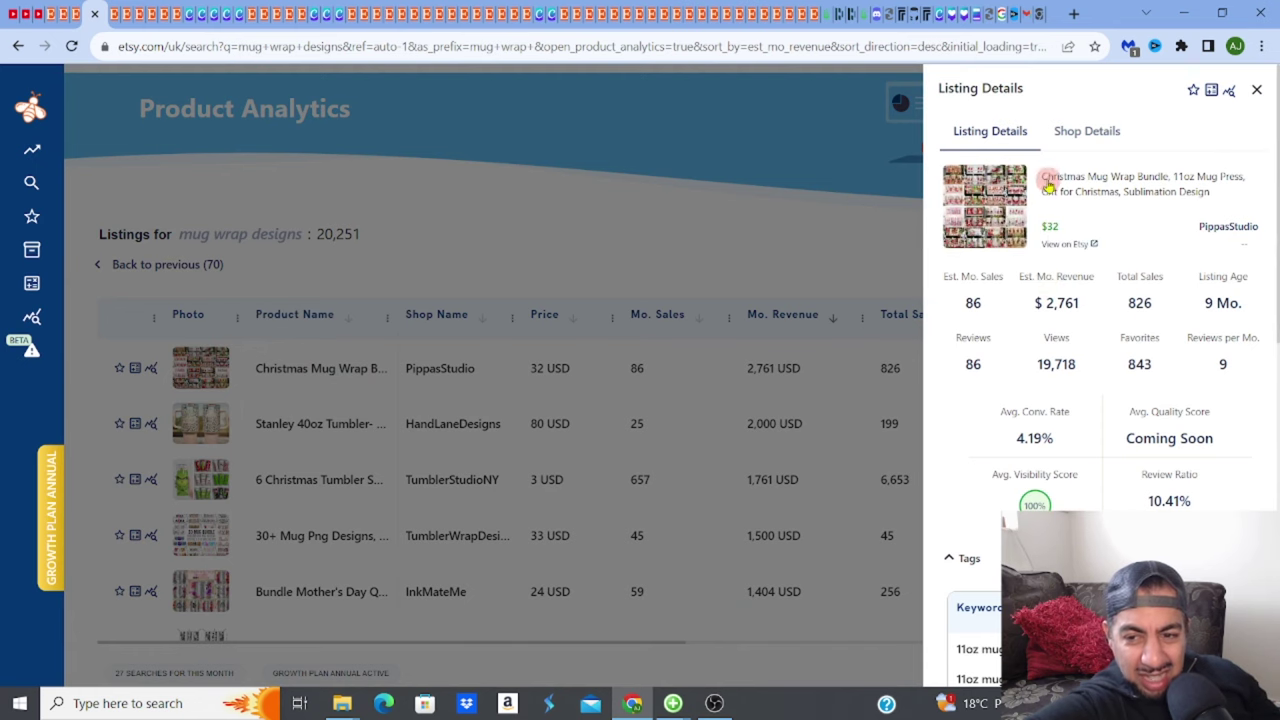
pyautogui.click(1078, 245)
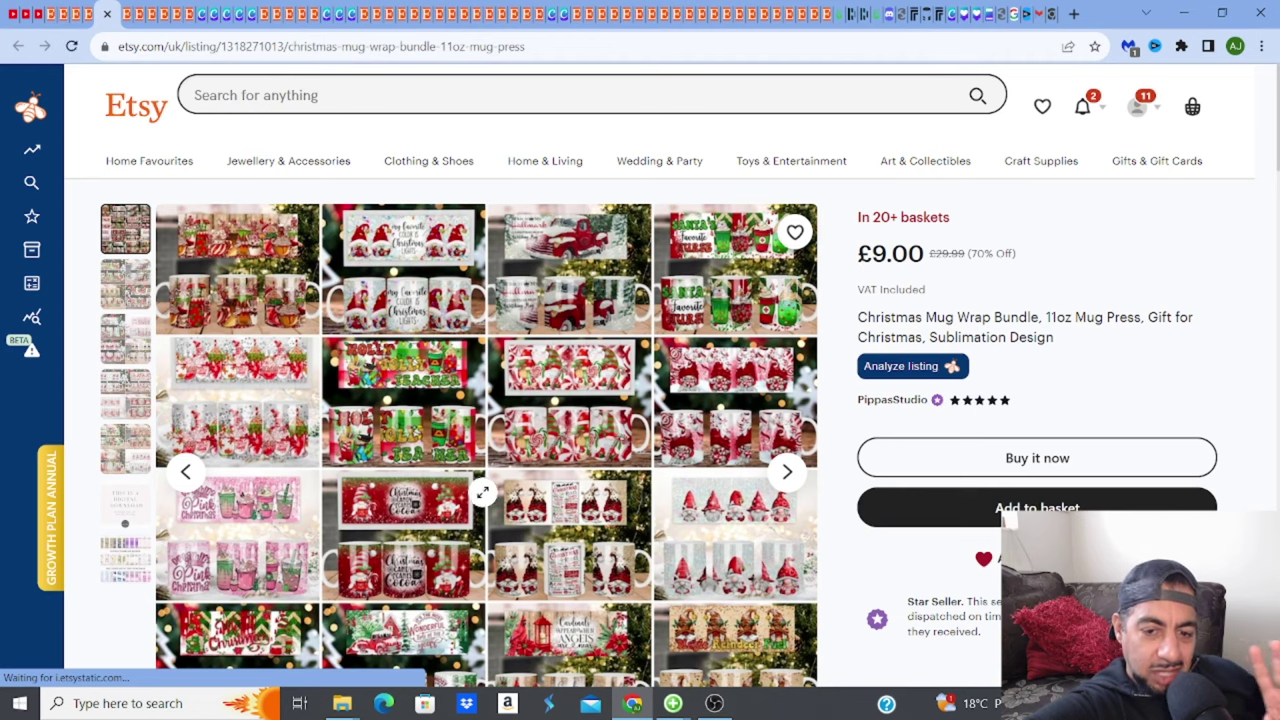
# - Enlarge the Christmas Mug Wrap Bundle's cover image, inspect its mug designs up close, and close the image viewer
pyautogui.click(690, 497)
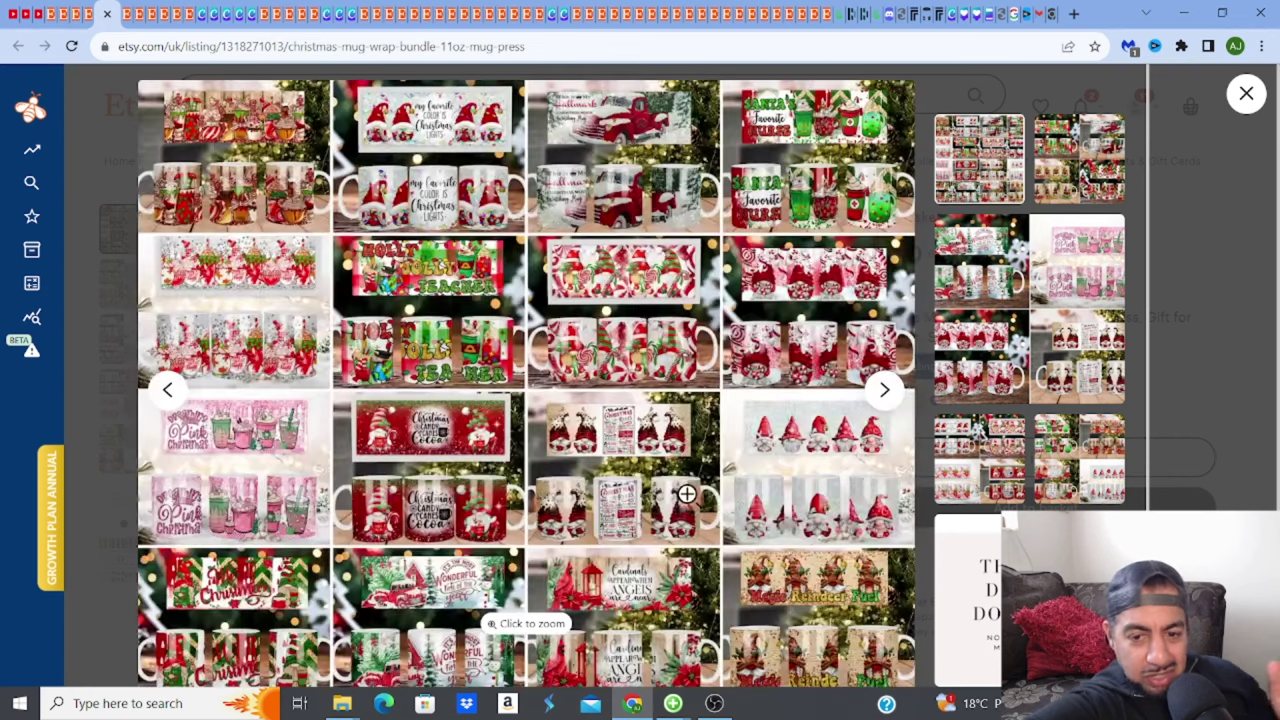
pyautogui.click(773, 446)
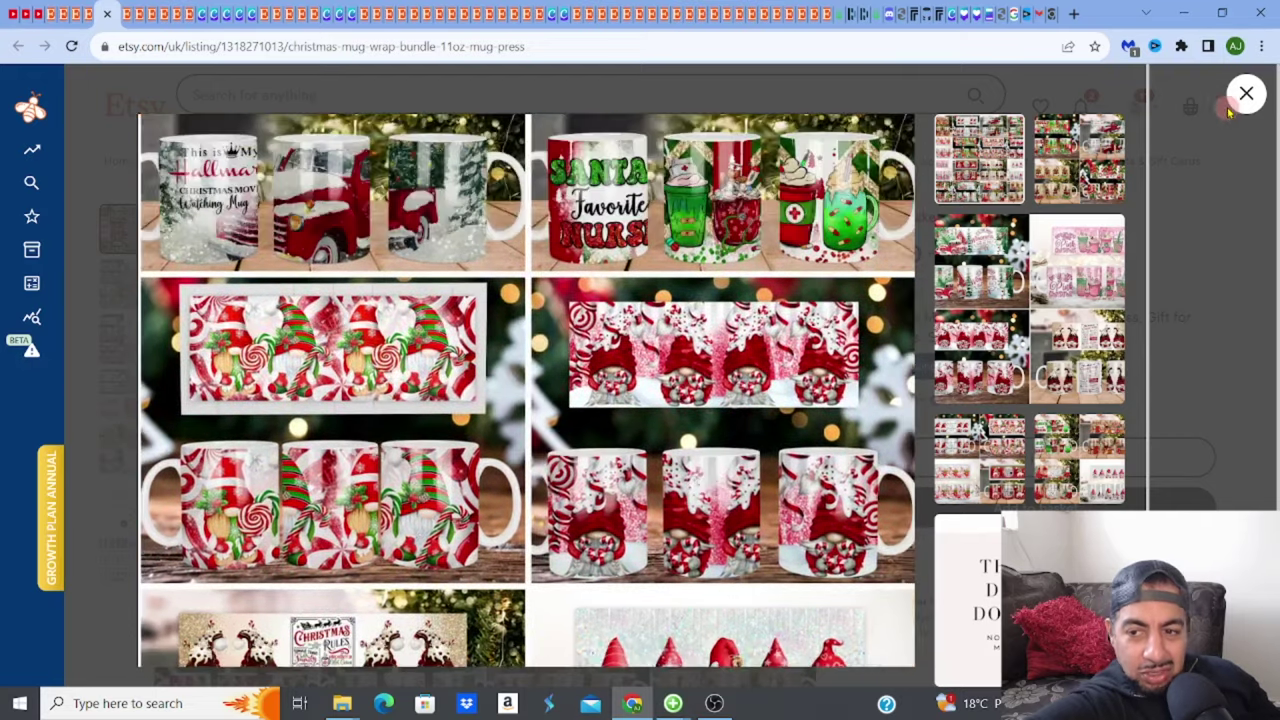
pyautogui.click(1245, 95)
pyautogui.click(1245, 95)
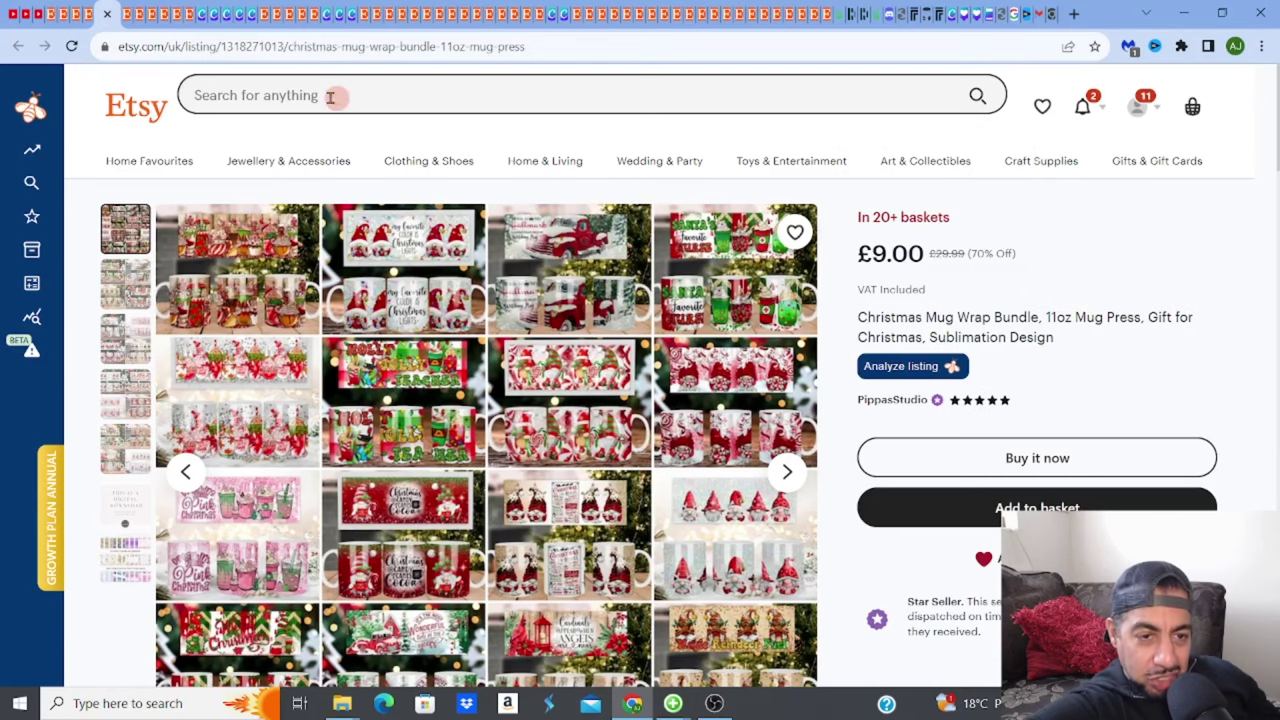
# - Revisit the mug wrap designs analytics and the 100+ Mug Png Designs listing, ending on the 11oz Mug Full Wrap Mockup listing
pyautogui.click(87, 24)
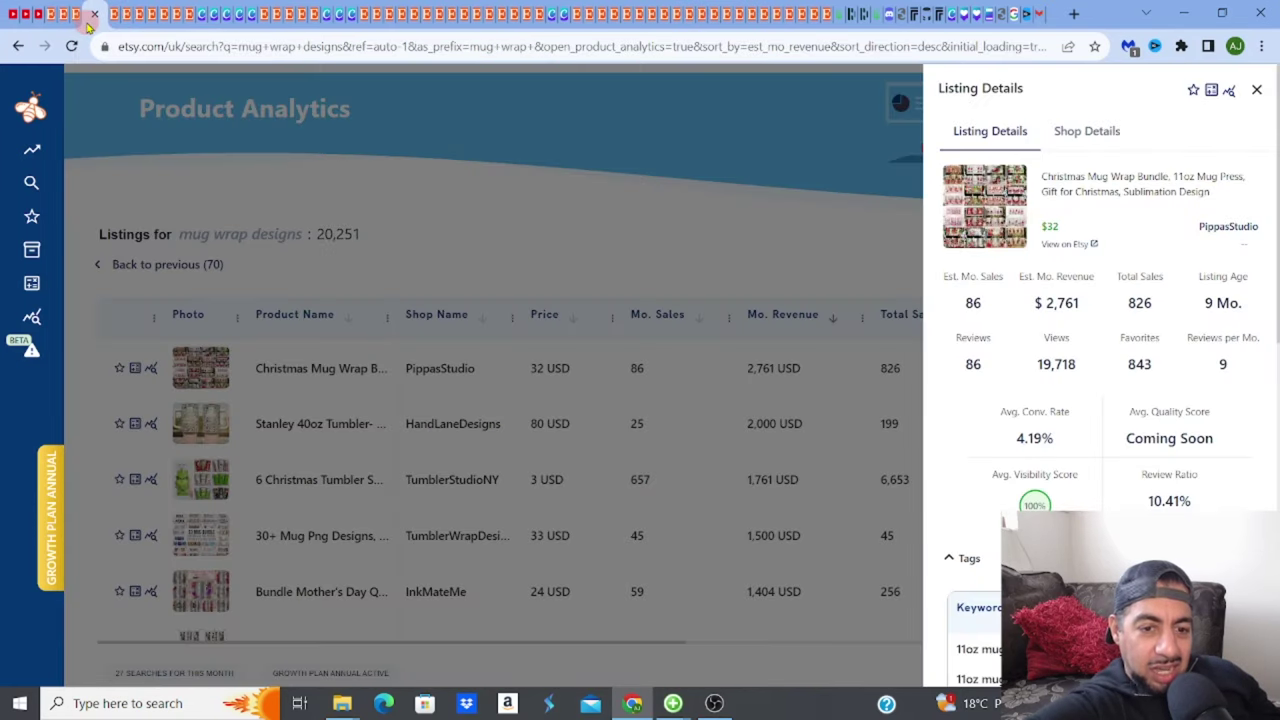
pyautogui.click(94, 14)
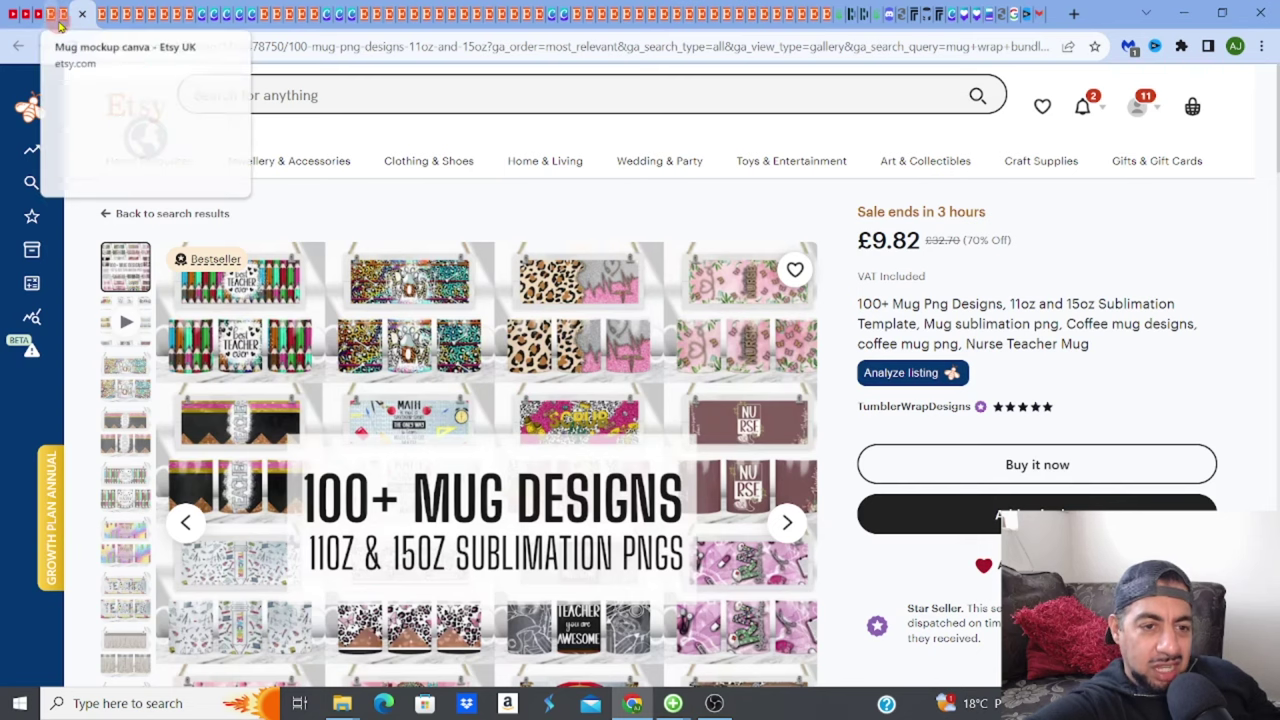
pyautogui.click(62, 22)
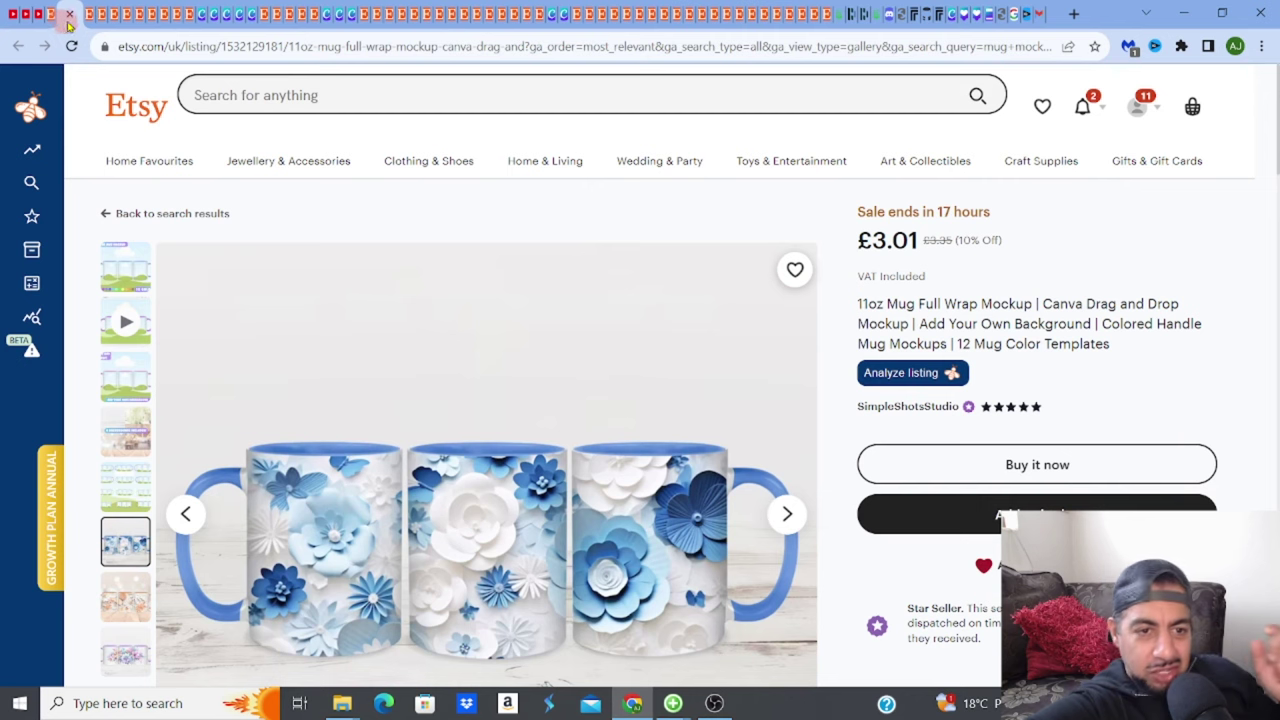
# - Examine the second photo of the 3D Floral Mug Wrap Bundle listing enlarged, zooming in on different floral mug designs
pyautogui.click(126, 24)
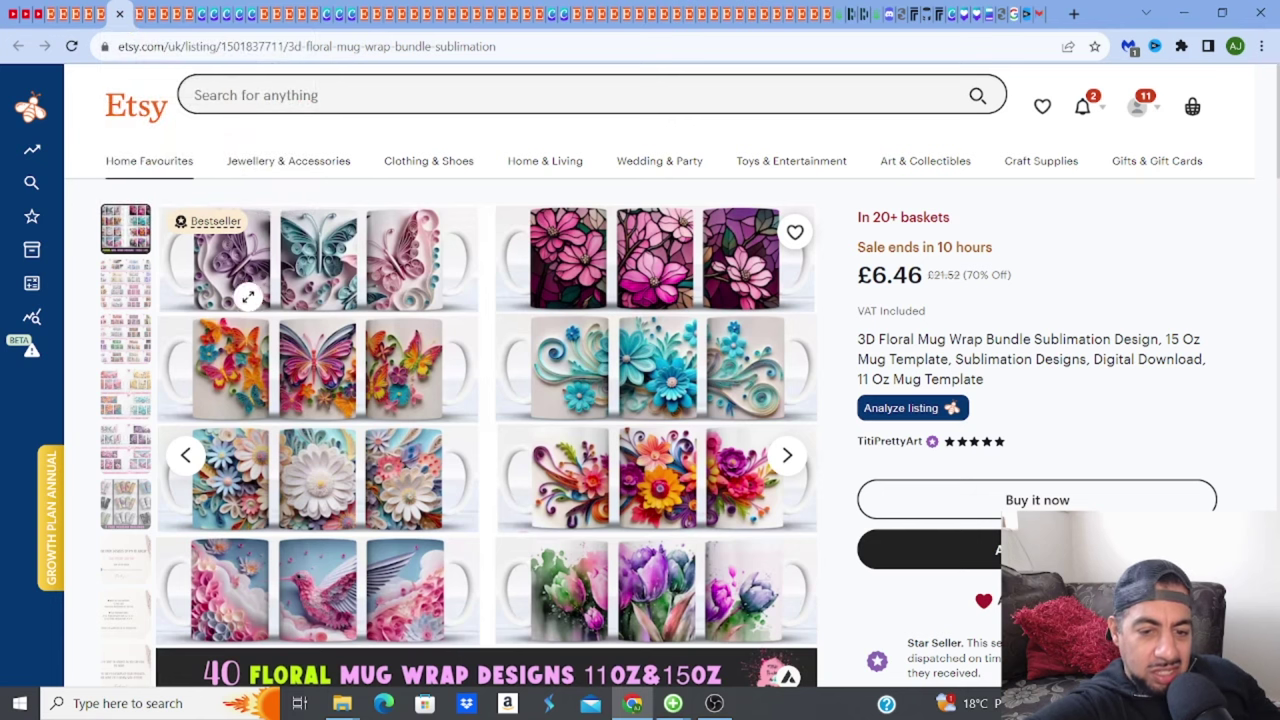
pyautogui.click(790, 460)
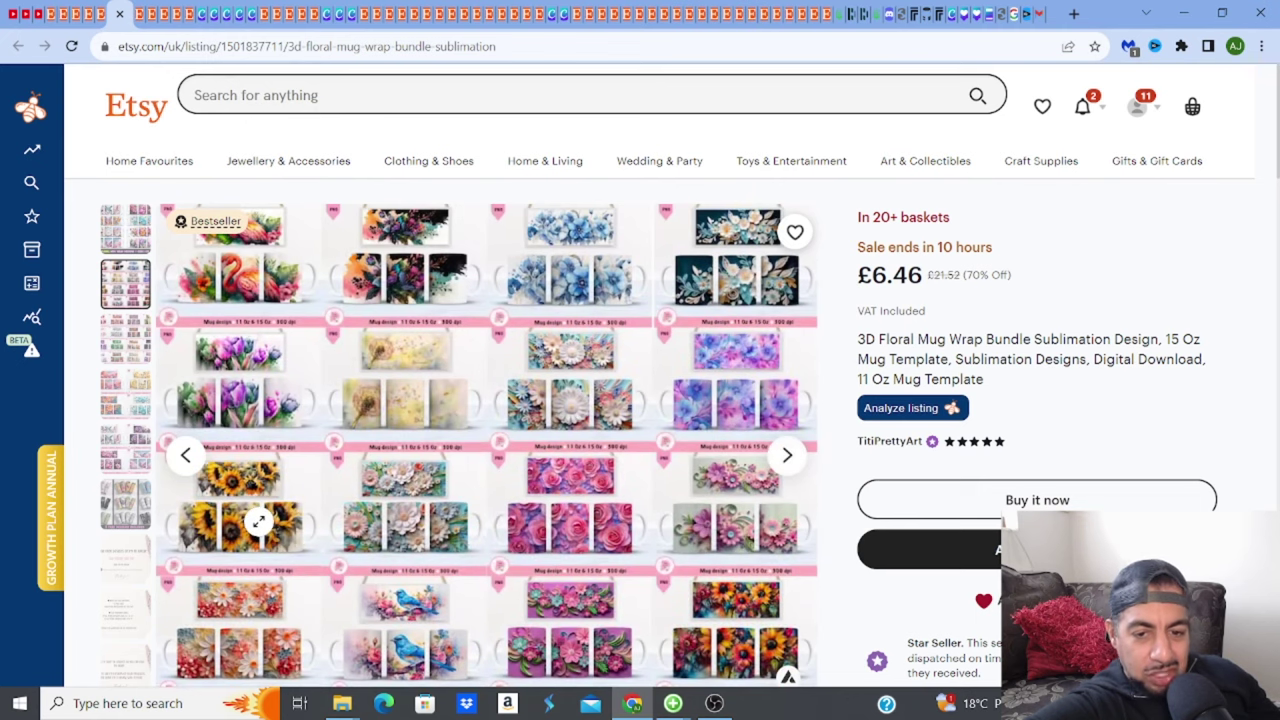
pyautogui.click(258, 521)
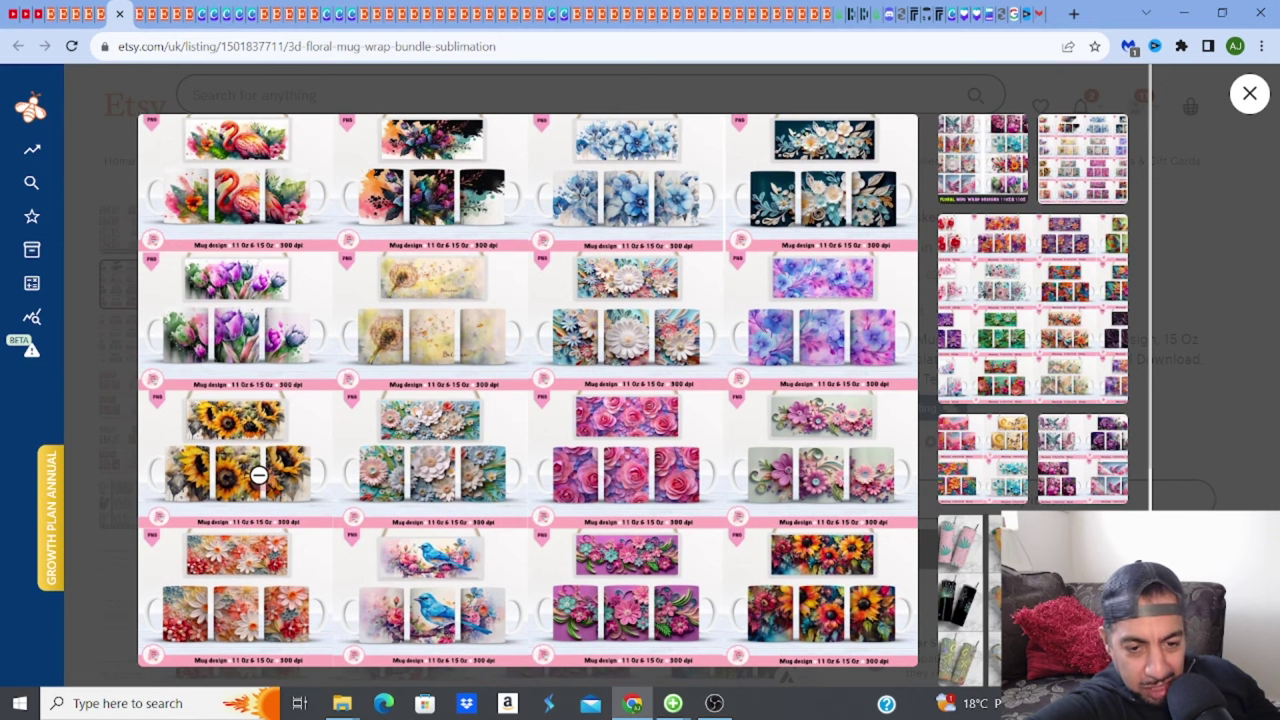
pyautogui.click(415, 466)
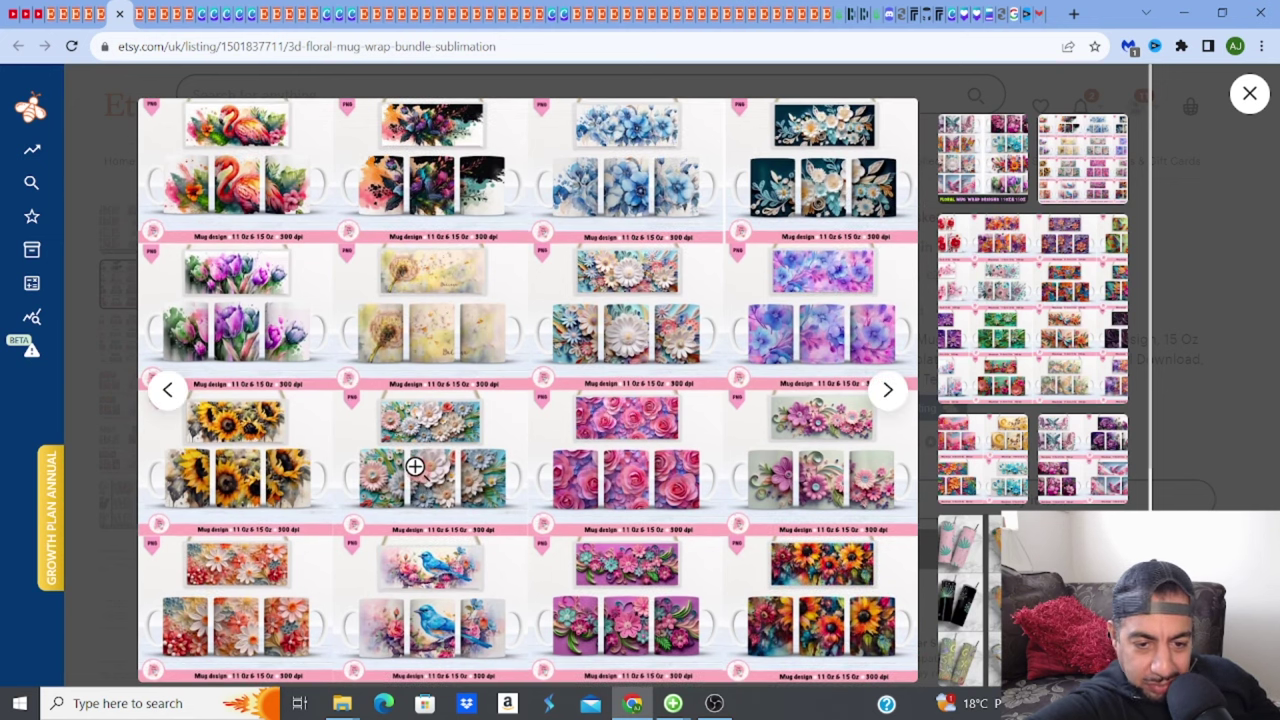
pyautogui.click(415, 466)
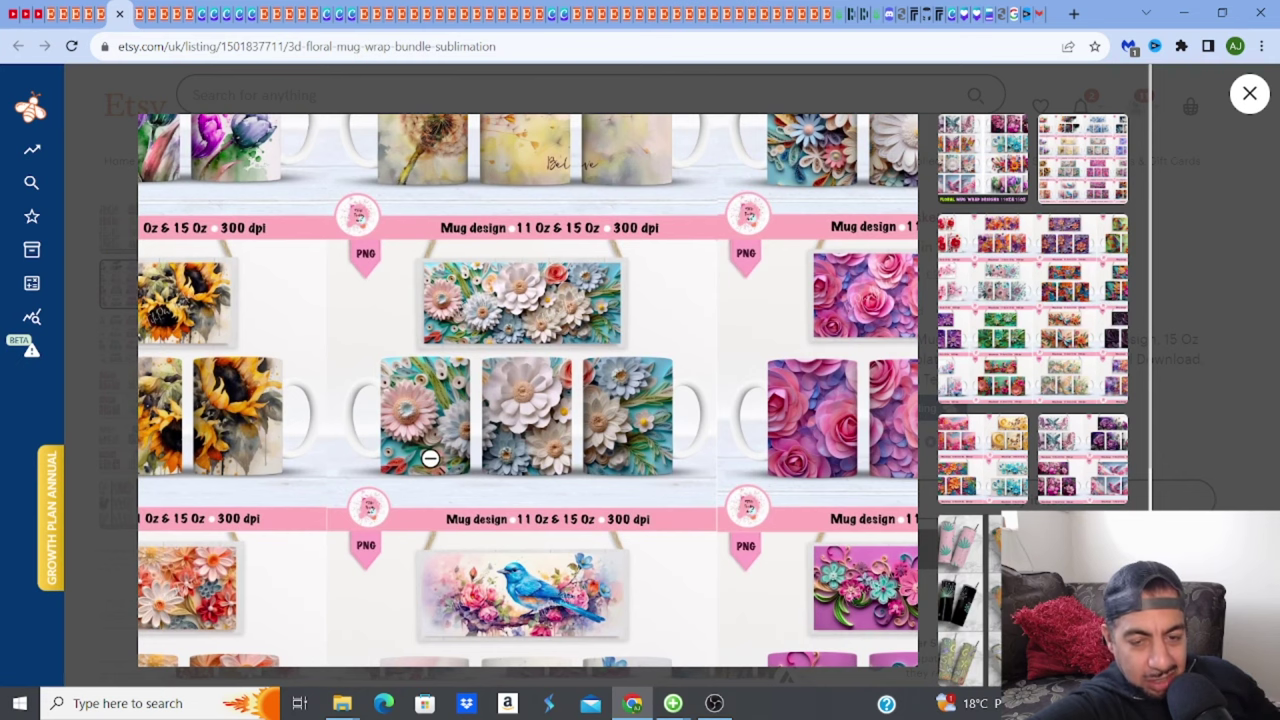
pyautogui.click(430, 458)
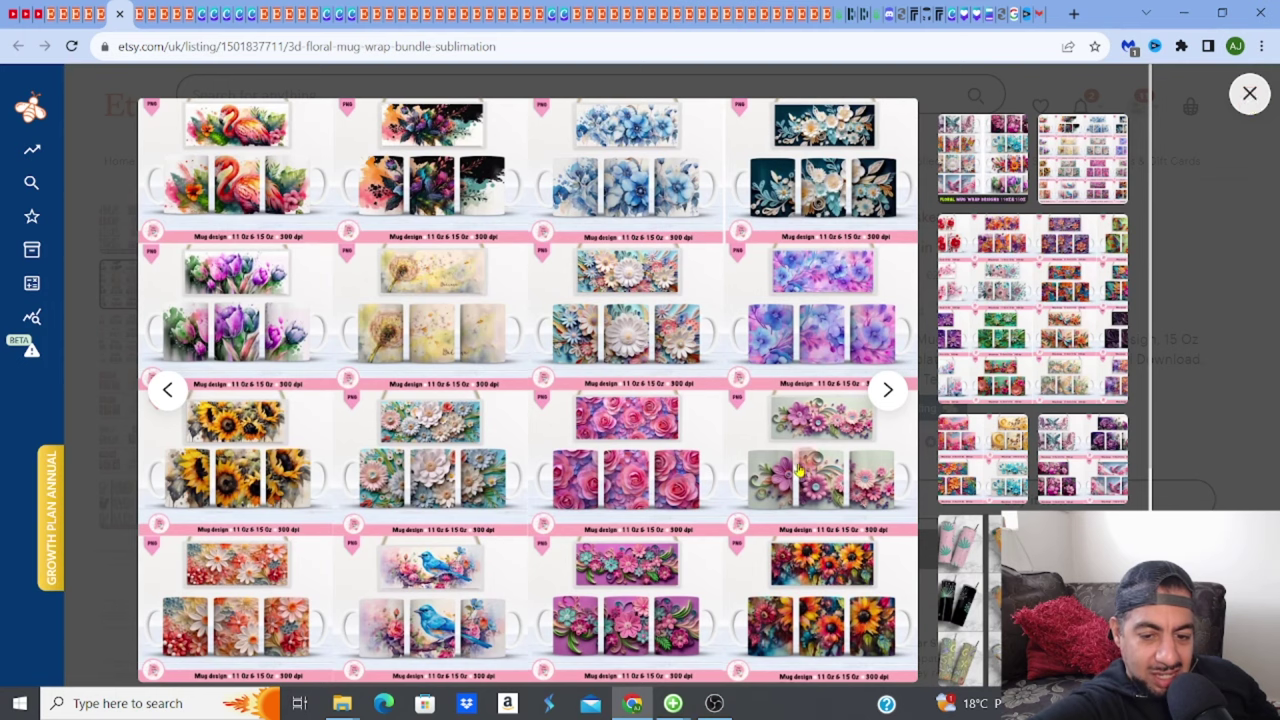
pyautogui.click(664, 589)
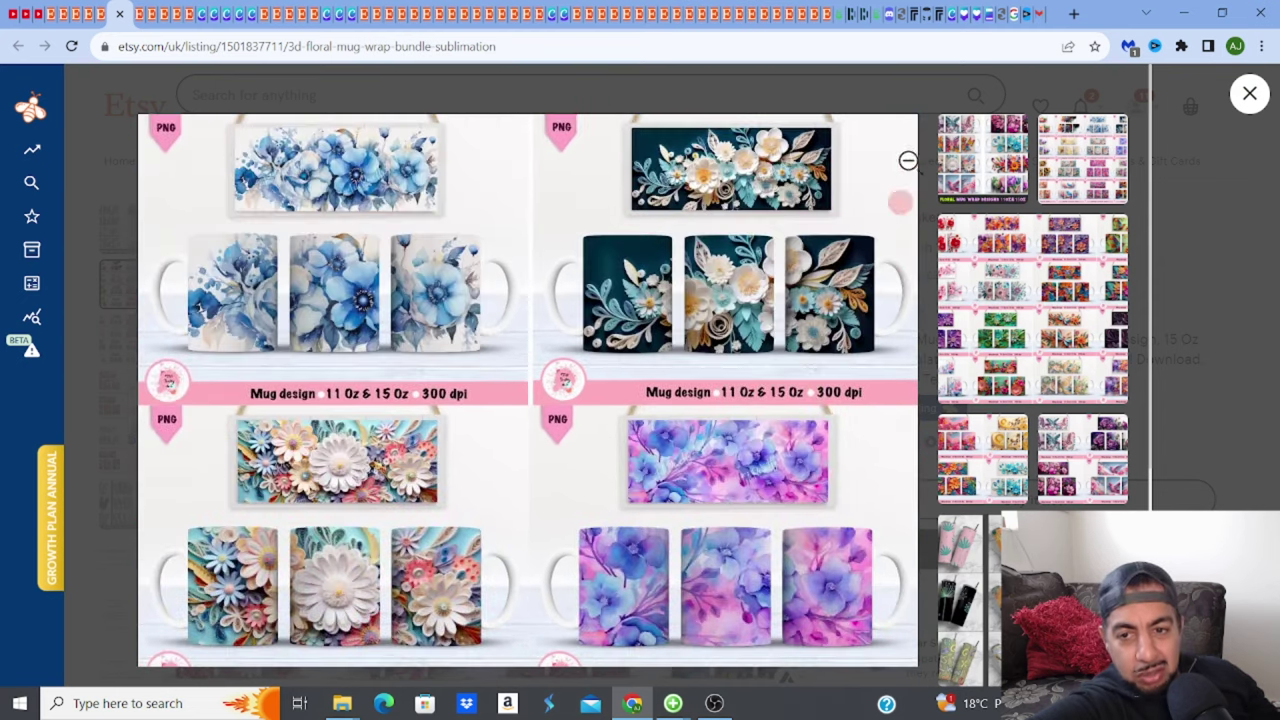
pyautogui.click(903, 200)
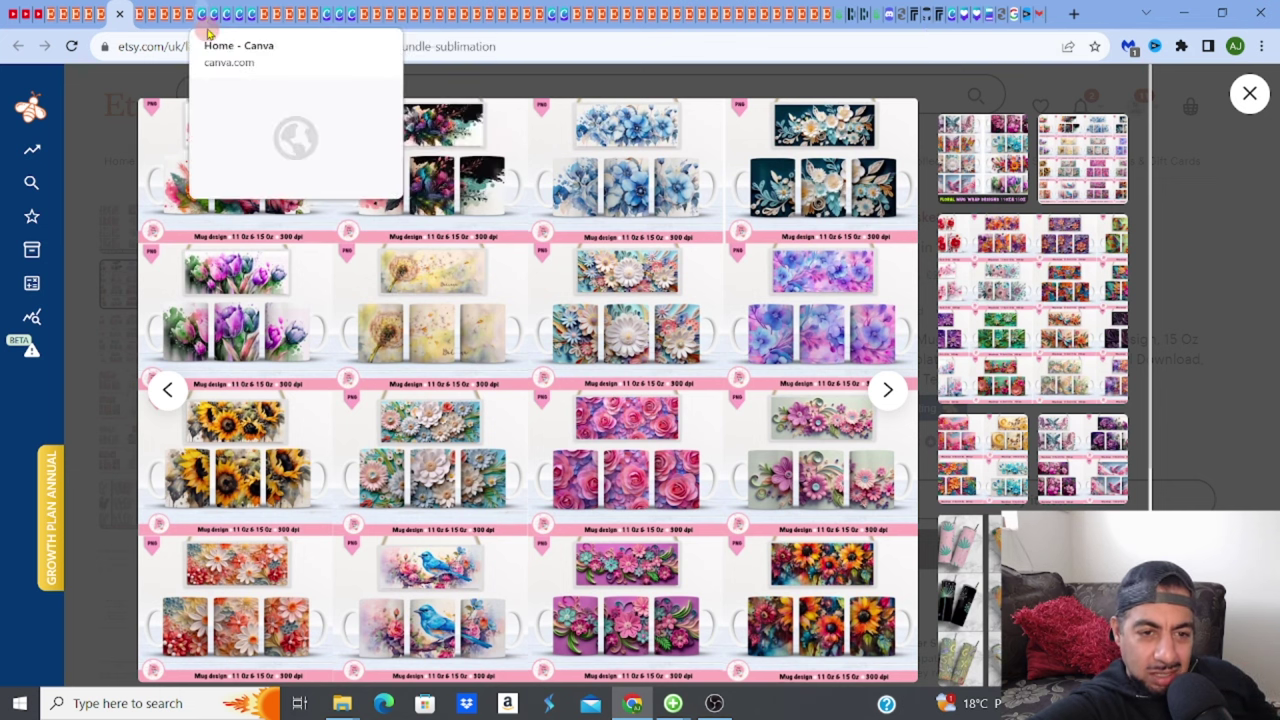
# - Close unneeded browser tabs, including the teardrop earring template listing and the digital planner search on Etsy
pyautogui.click(277, 24)
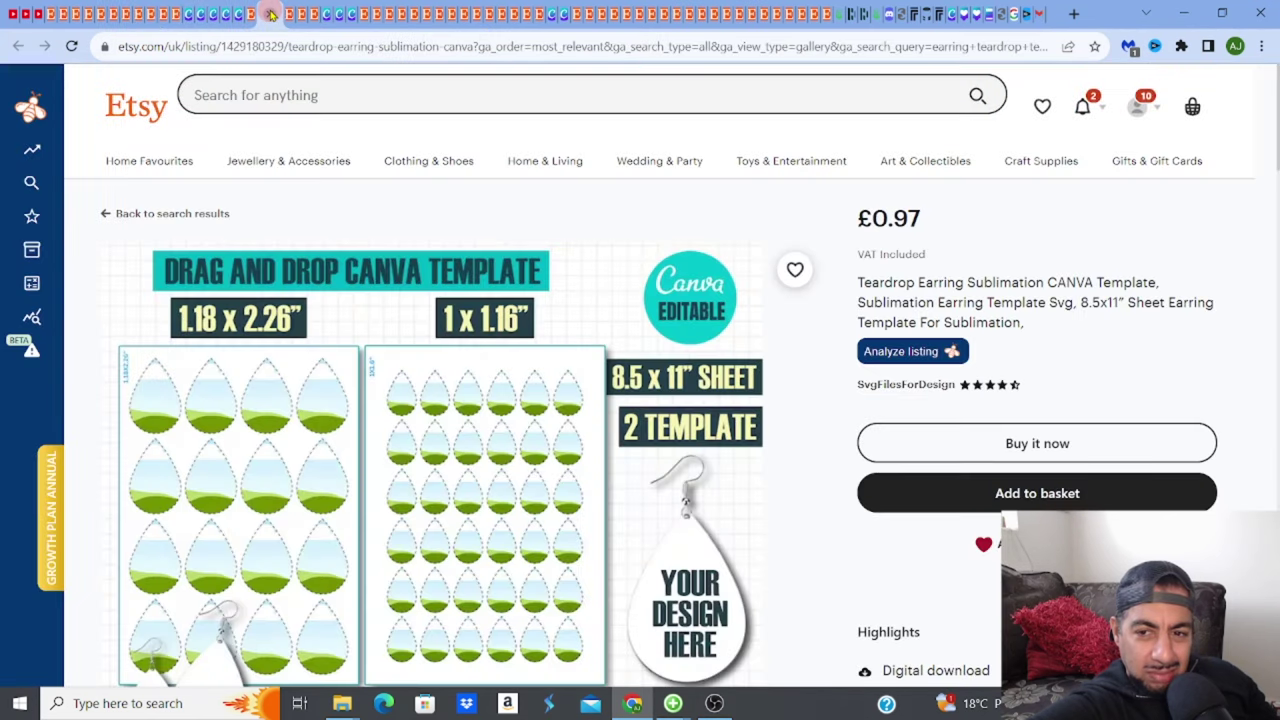
pyautogui.click(271, 14)
pyautogui.click(271, 14)
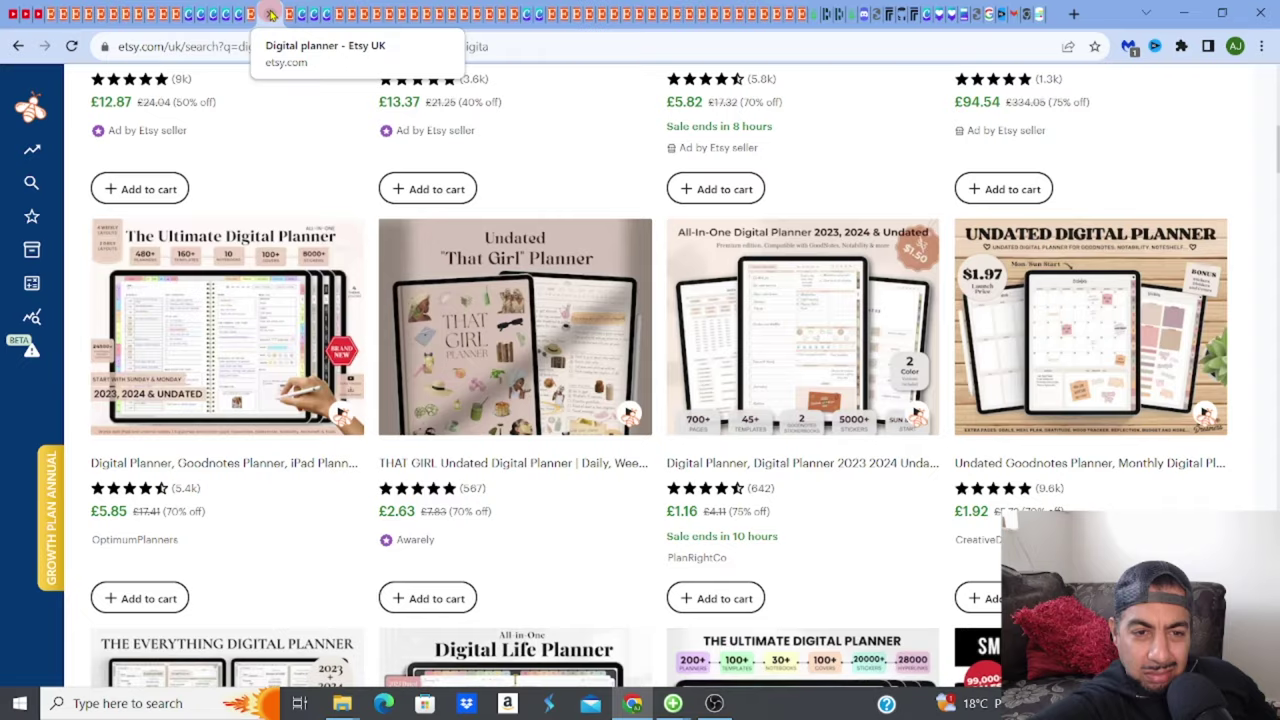
pyautogui.click(271, 14)
pyautogui.click(271, 14)
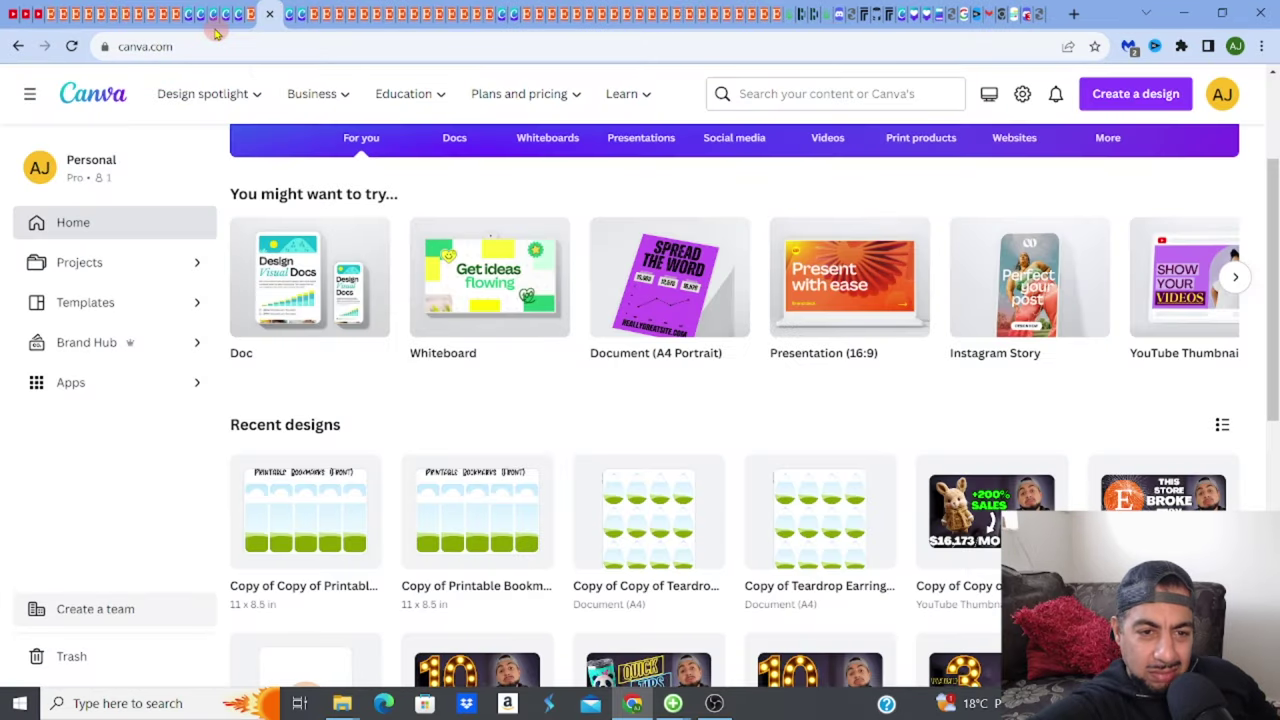
# - Switch to Discord and start an /imagine command in the jts channel, pasting the prompt "3d daisies blue and orange pattern --7:3 --tile"
pyautogui.click(1030, 16)
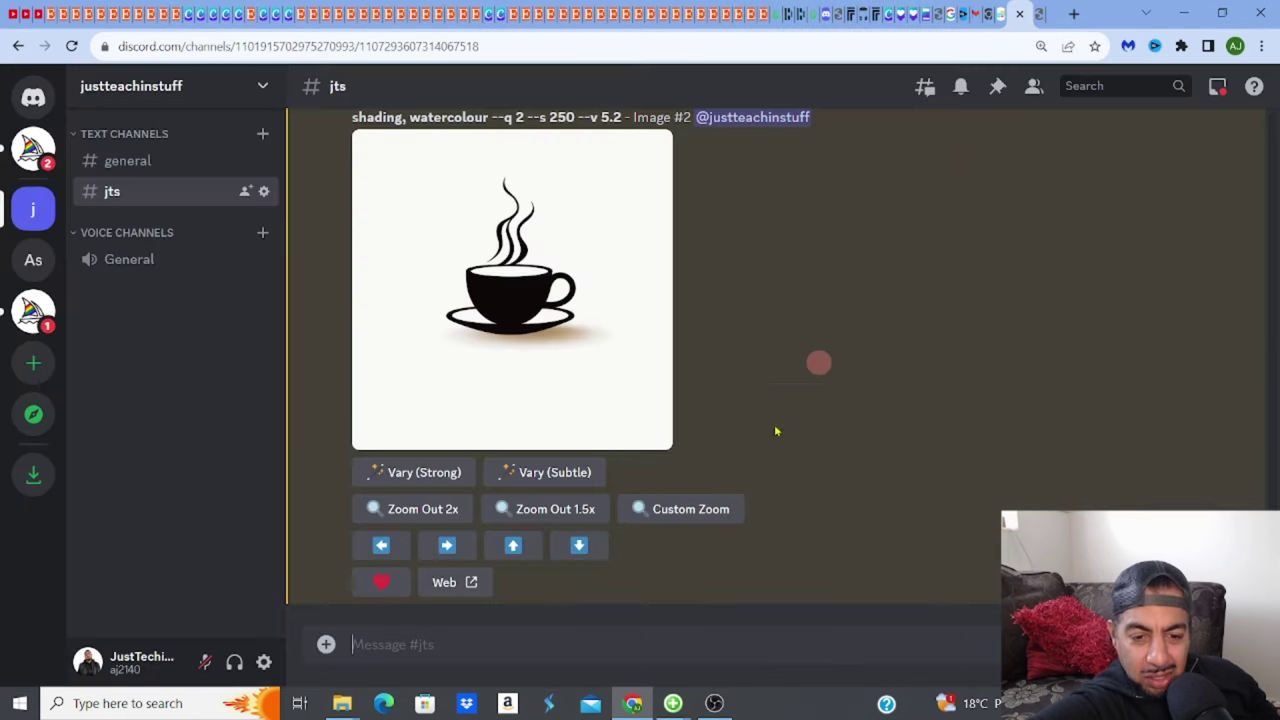
pyautogui.click(425, 647)
pyautogui.write('/')
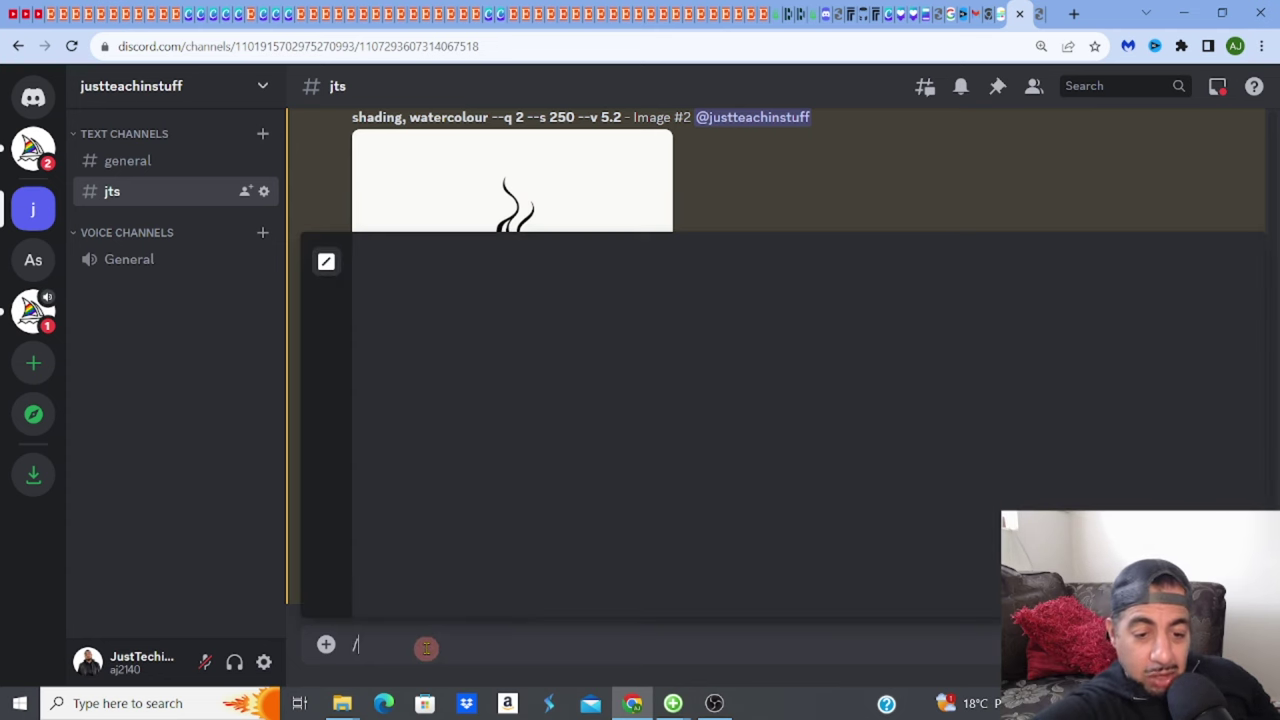
pyautogui.click(427, 298)
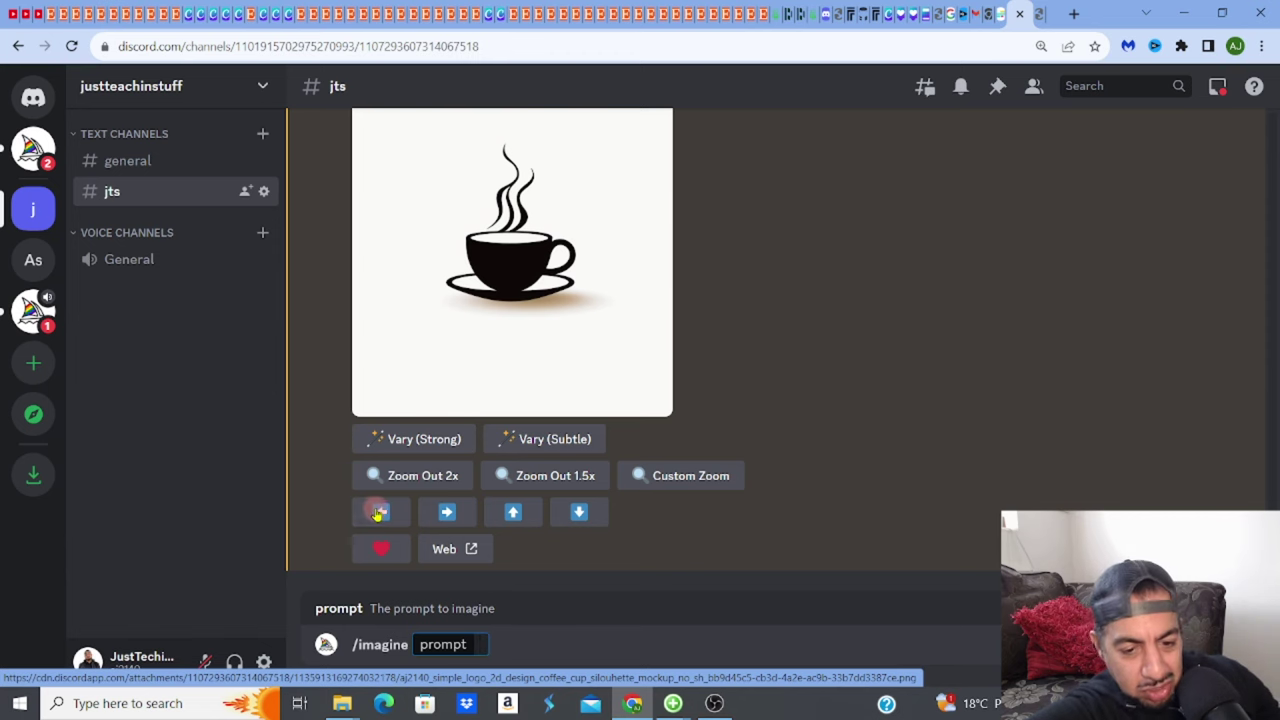
pyautogui.rightClick(483, 644)
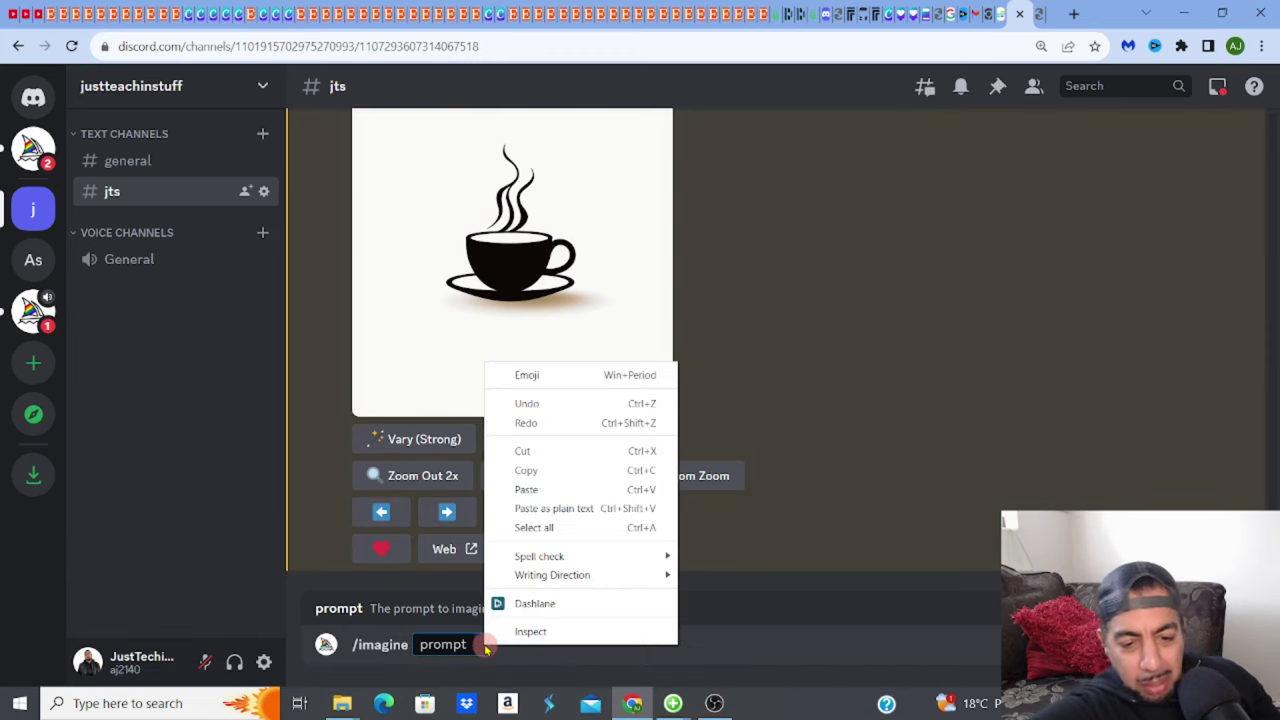
pyautogui.click(521, 505)
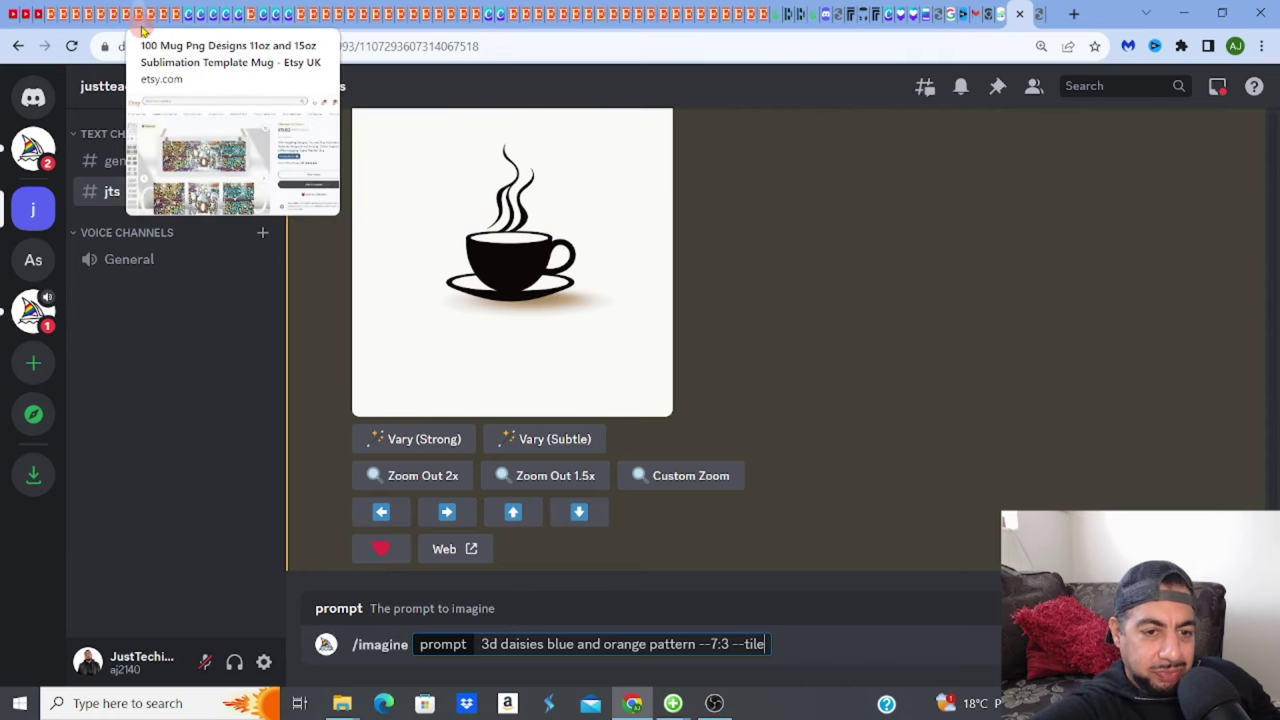
# - Check the 11oz Mug Full Wrap Mockup listing on Etsy and reword the Discord prompt to "3d sunflowers pattern --7:3 --tile"
pyautogui.click(64, 16)
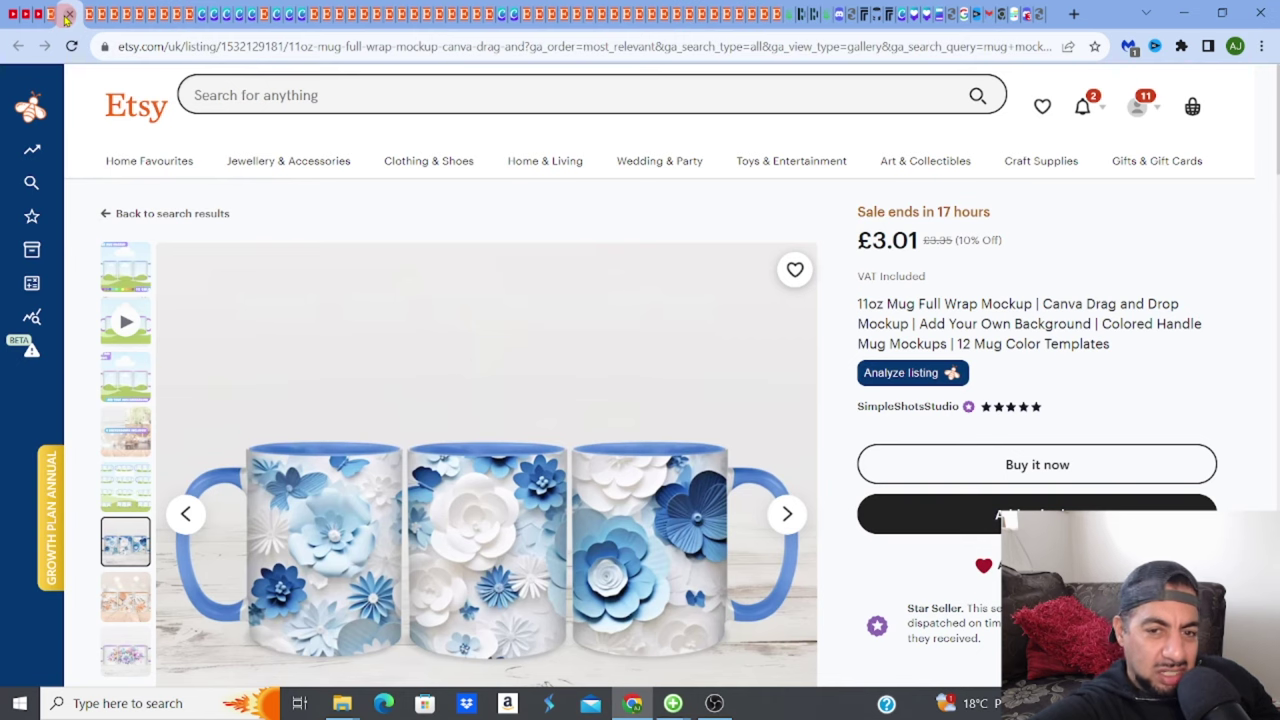
pyautogui.click(1026, 14)
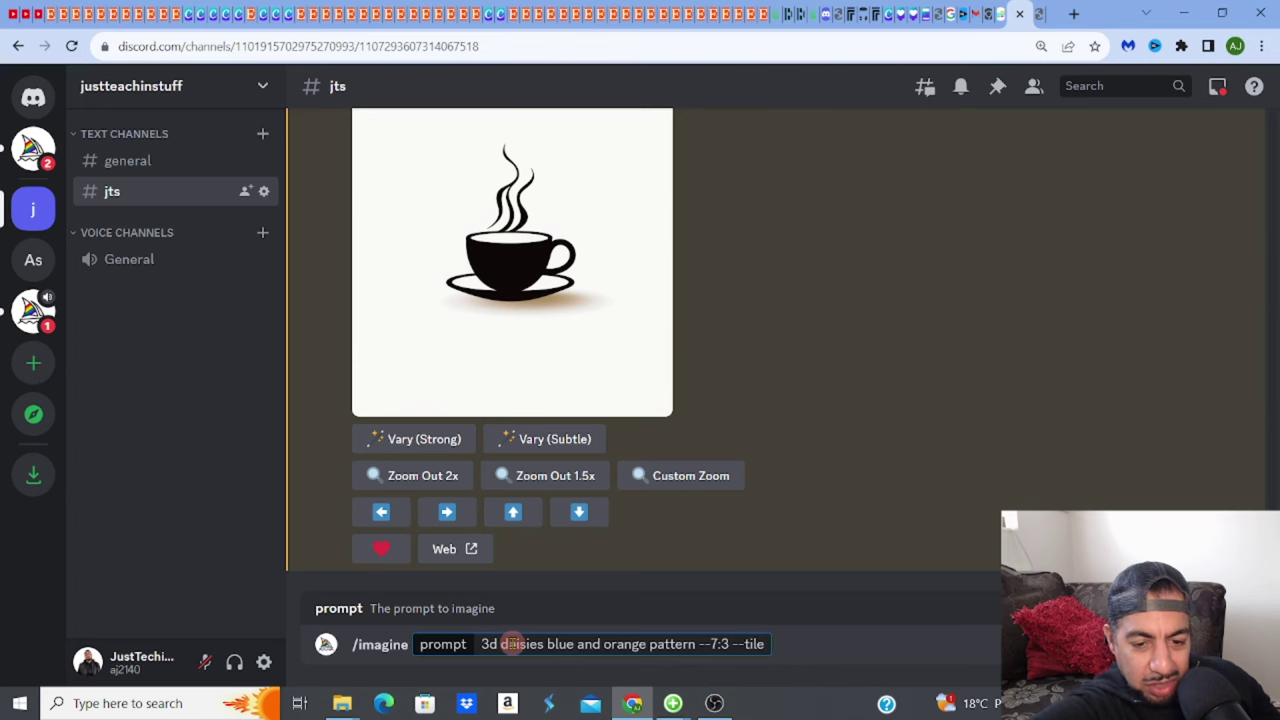
pyautogui.moveTo(503, 644); pyautogui.dragTo(541, 644)
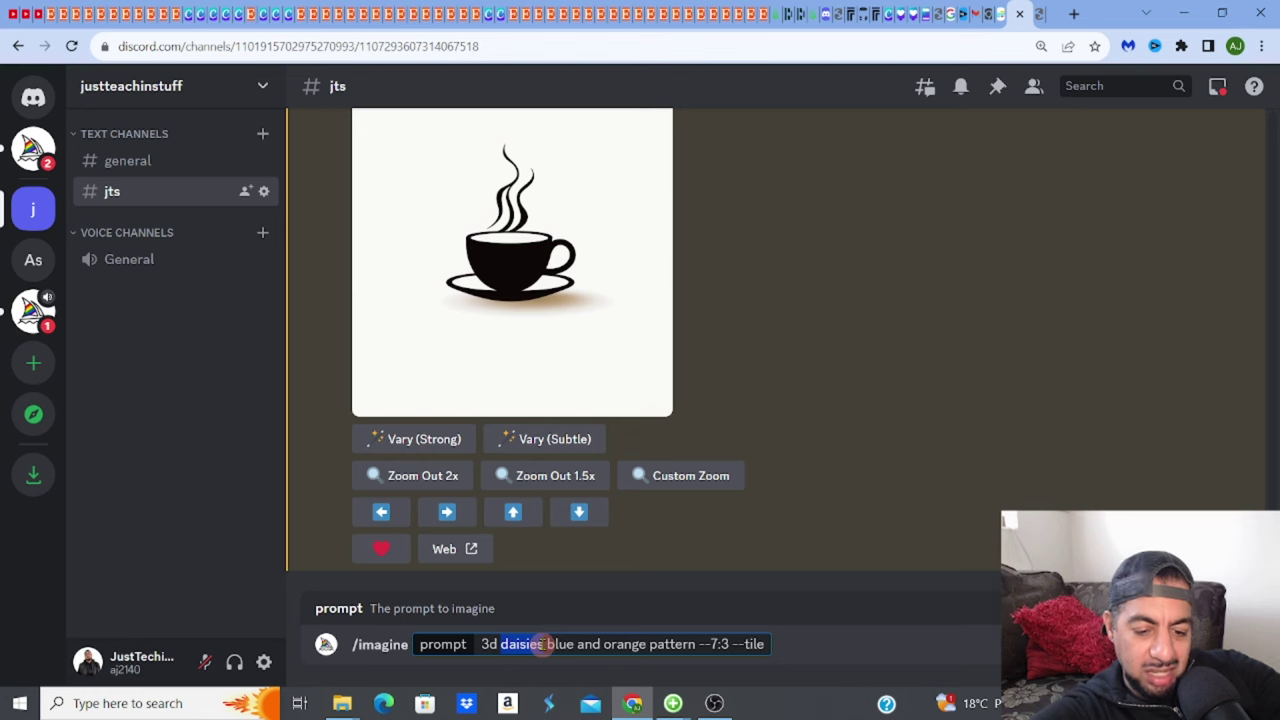
pyautogui.write('sunflow')
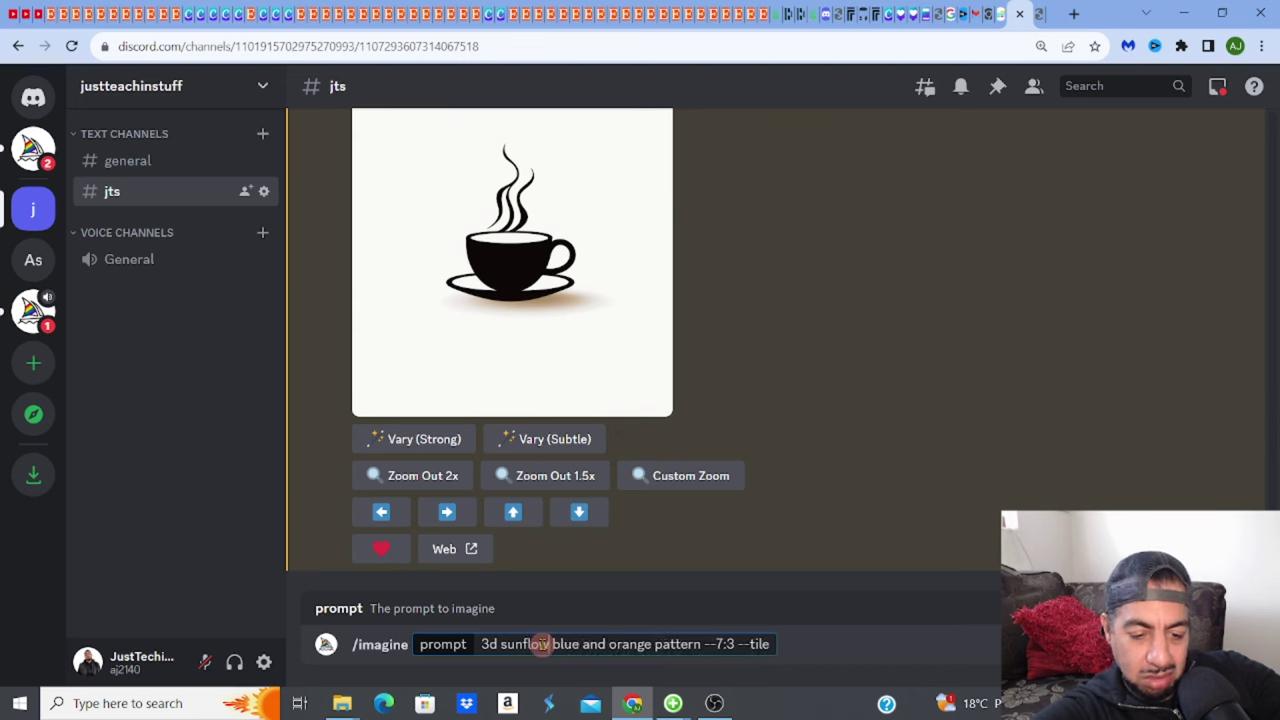
pyautogui.write('ers')
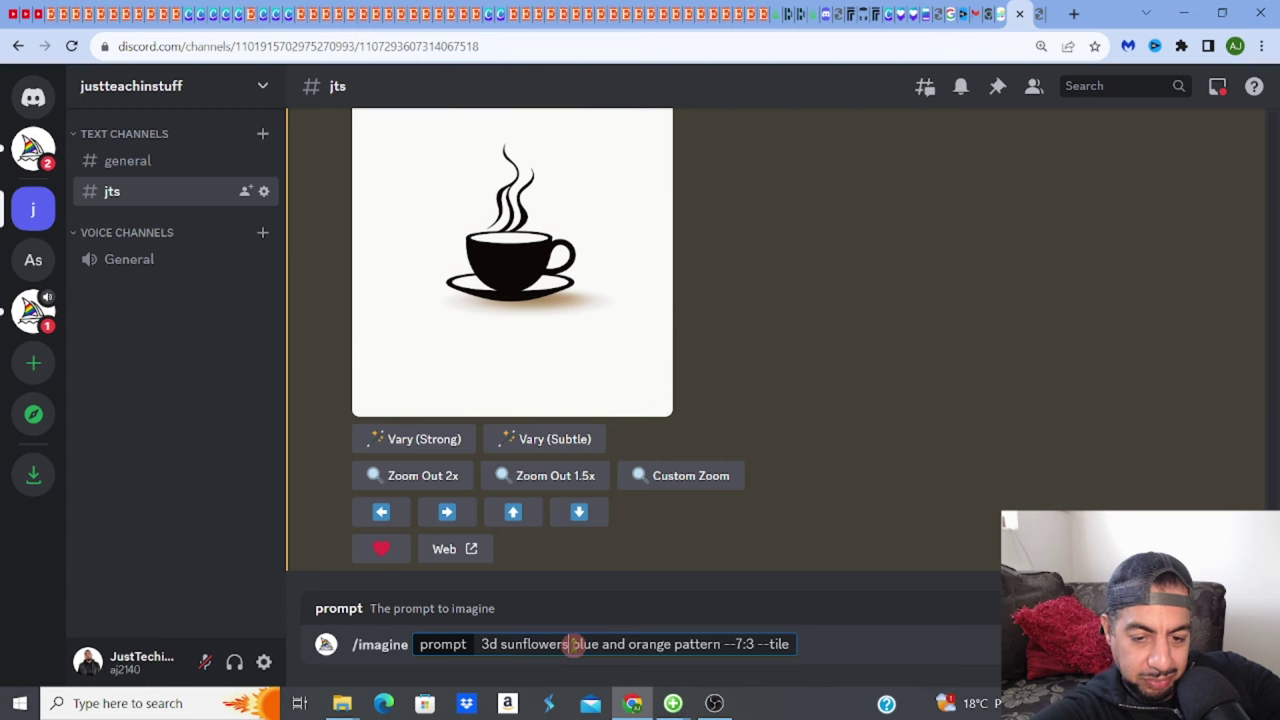
pyautogui.moveTo(576, 644); pyautogui.dragTo(665, 644)
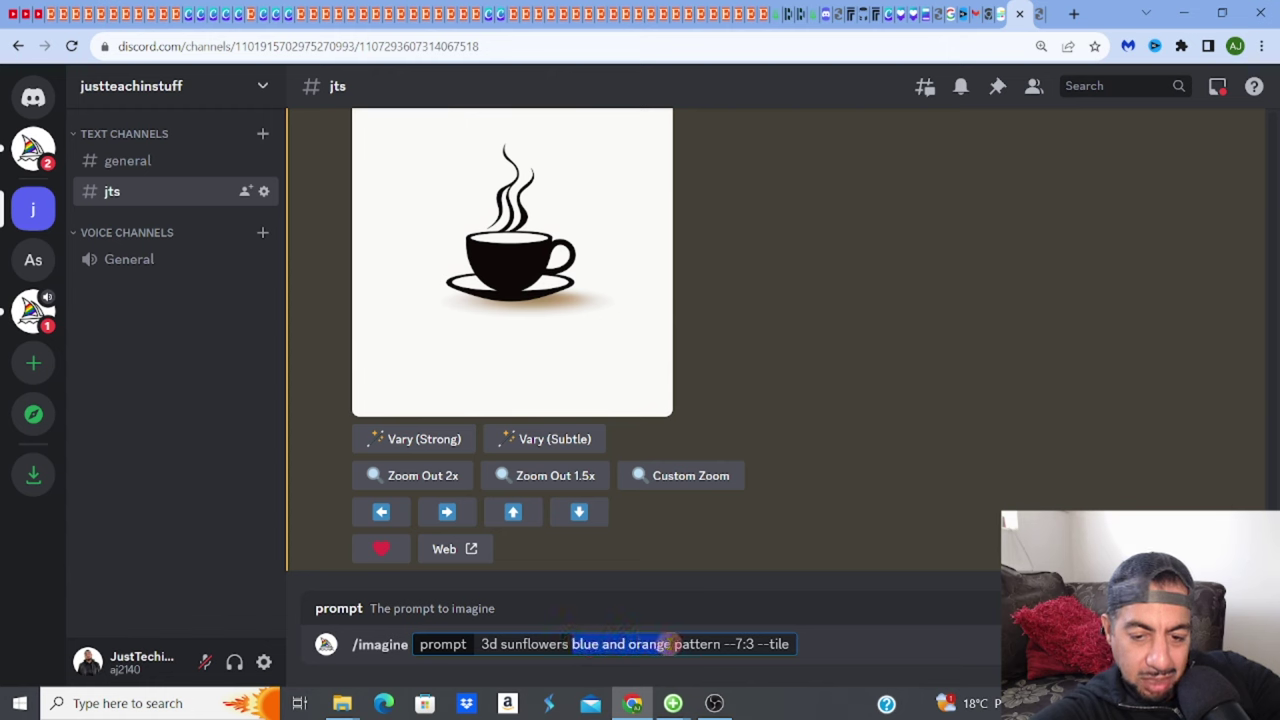
pyautogui.press('BackSpace')
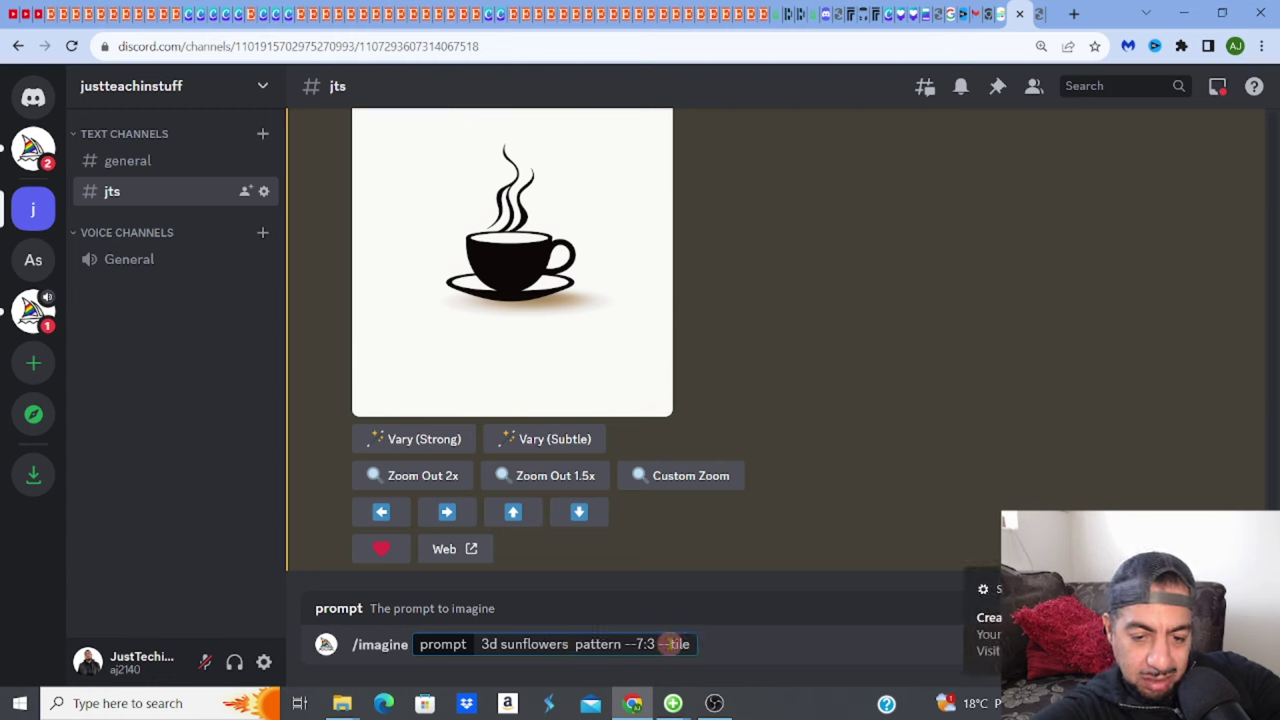
pyautogui.press('BackSpace')
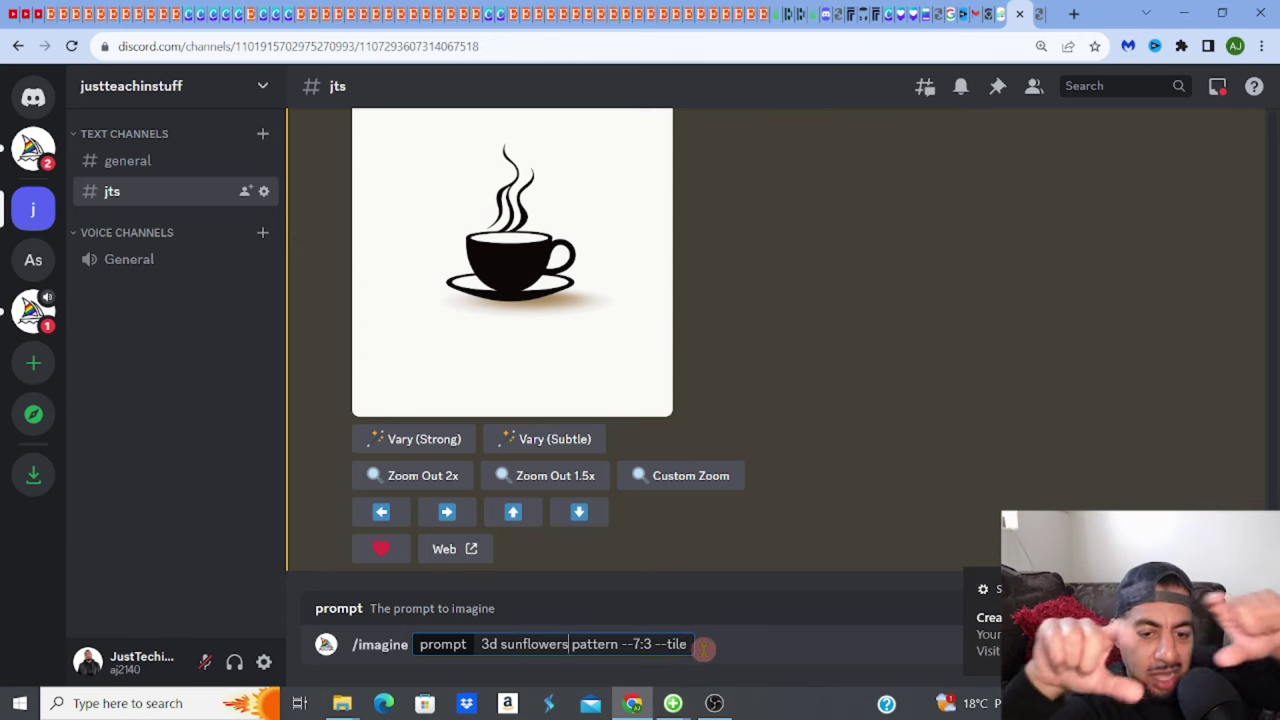
# - Return to the 100+ Mug Png Designs listing on Etsy and examine its main photo enlarged, zooming in on the teacher and rainbow designs
pyautogui.click(78, 16)
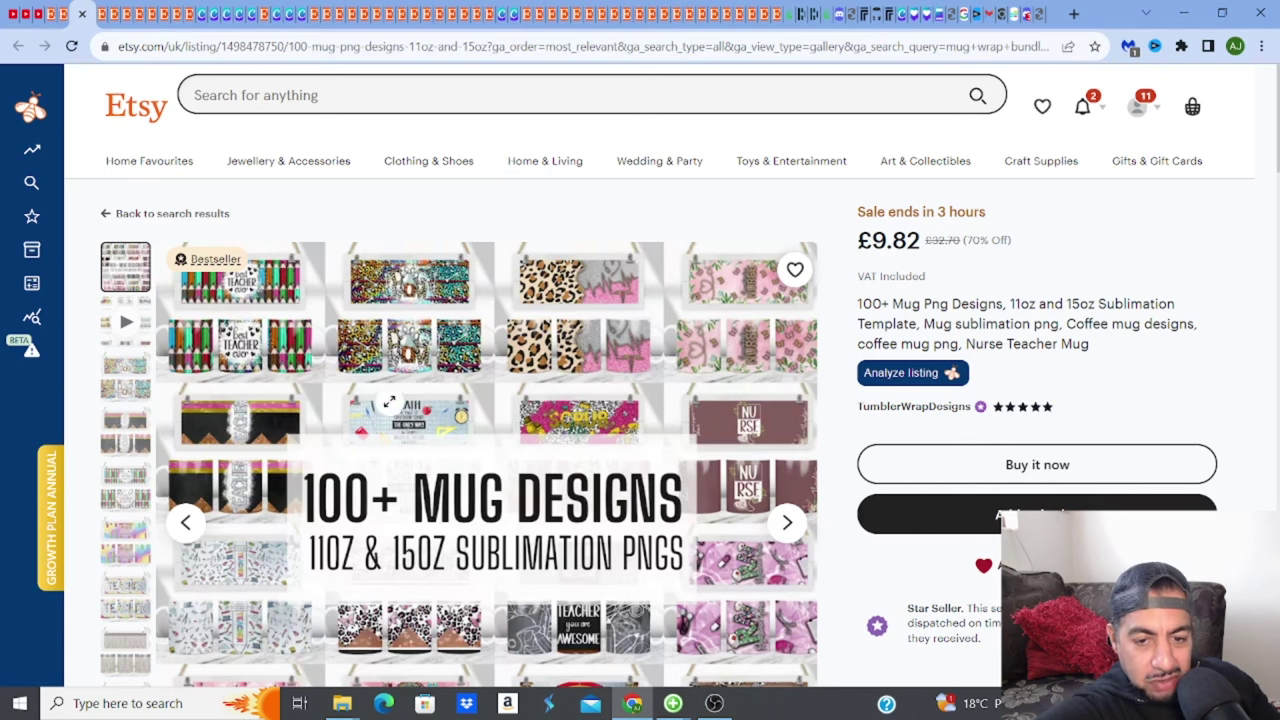
pyautogui.click(81, 14)
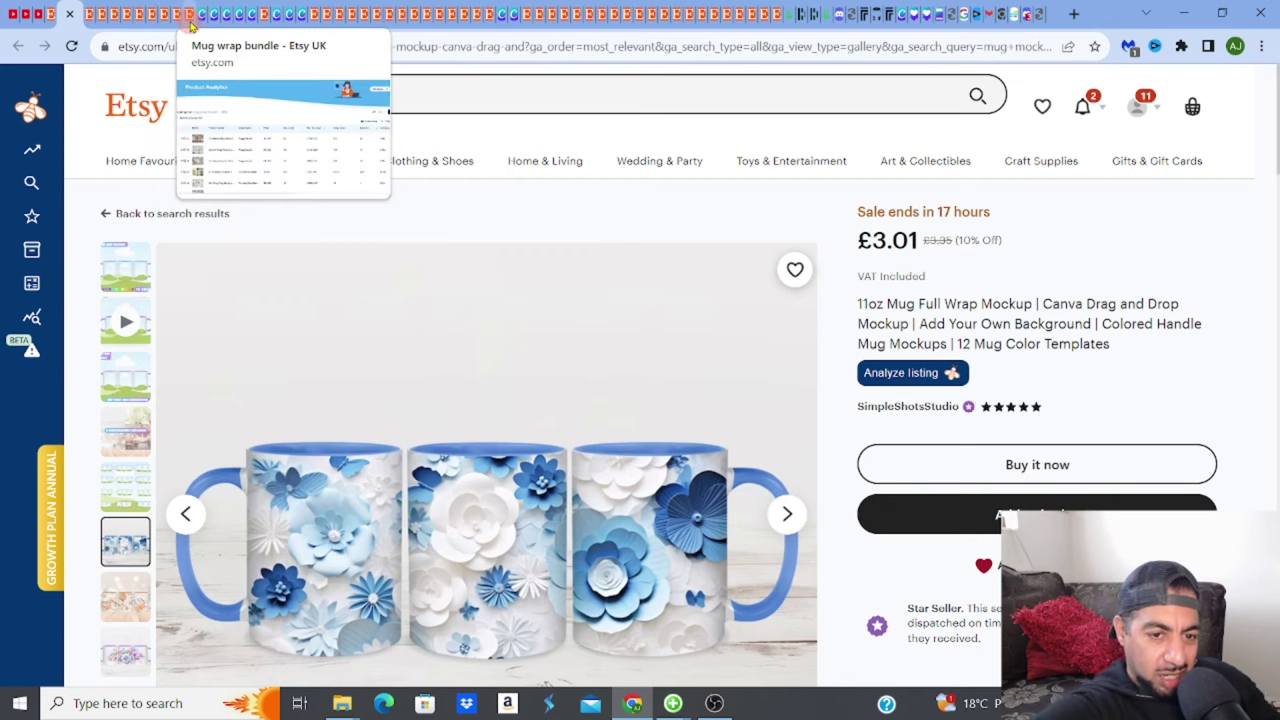
pyautogui.click(137, 20)
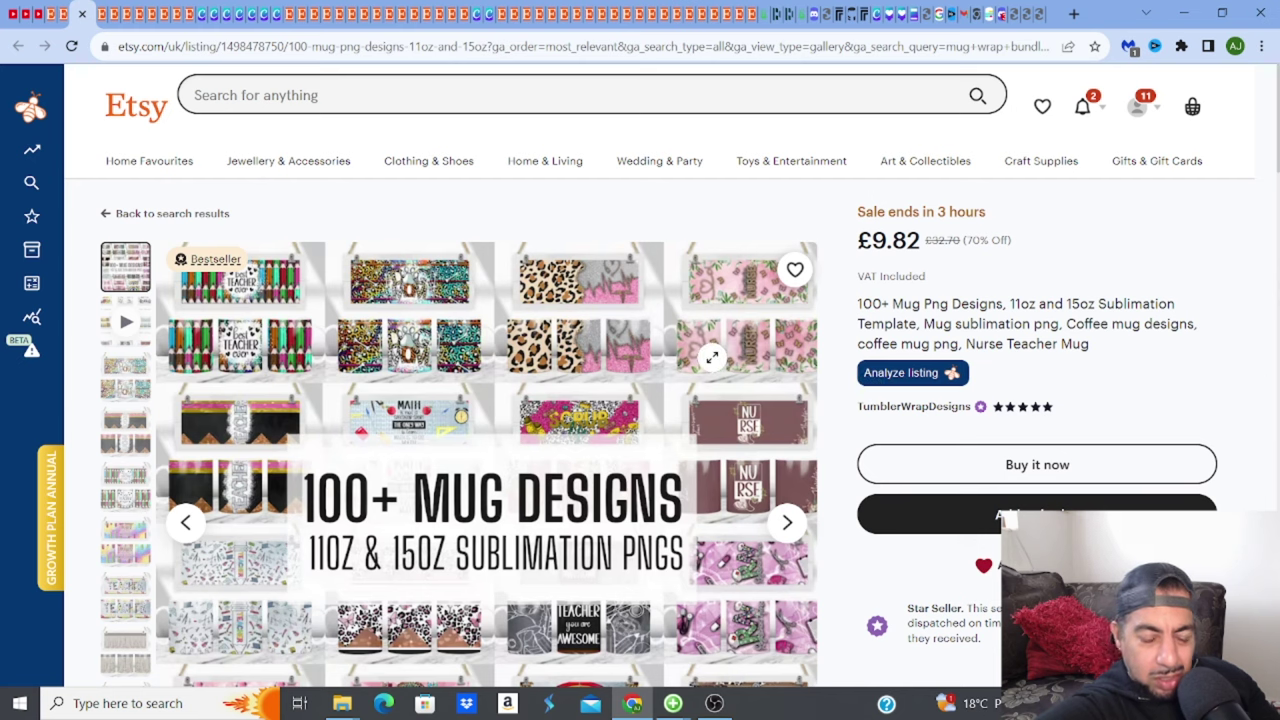
pyautogui.click(565, 356)
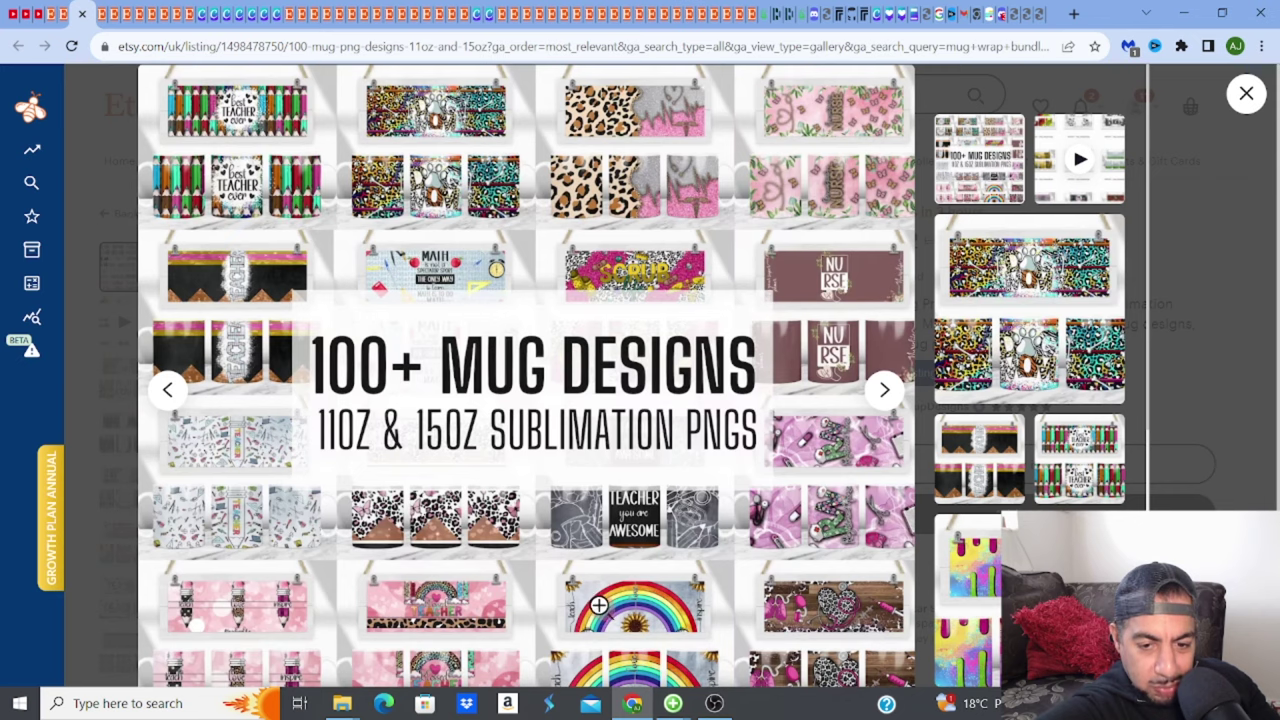
pyautogui.click(598, 604)
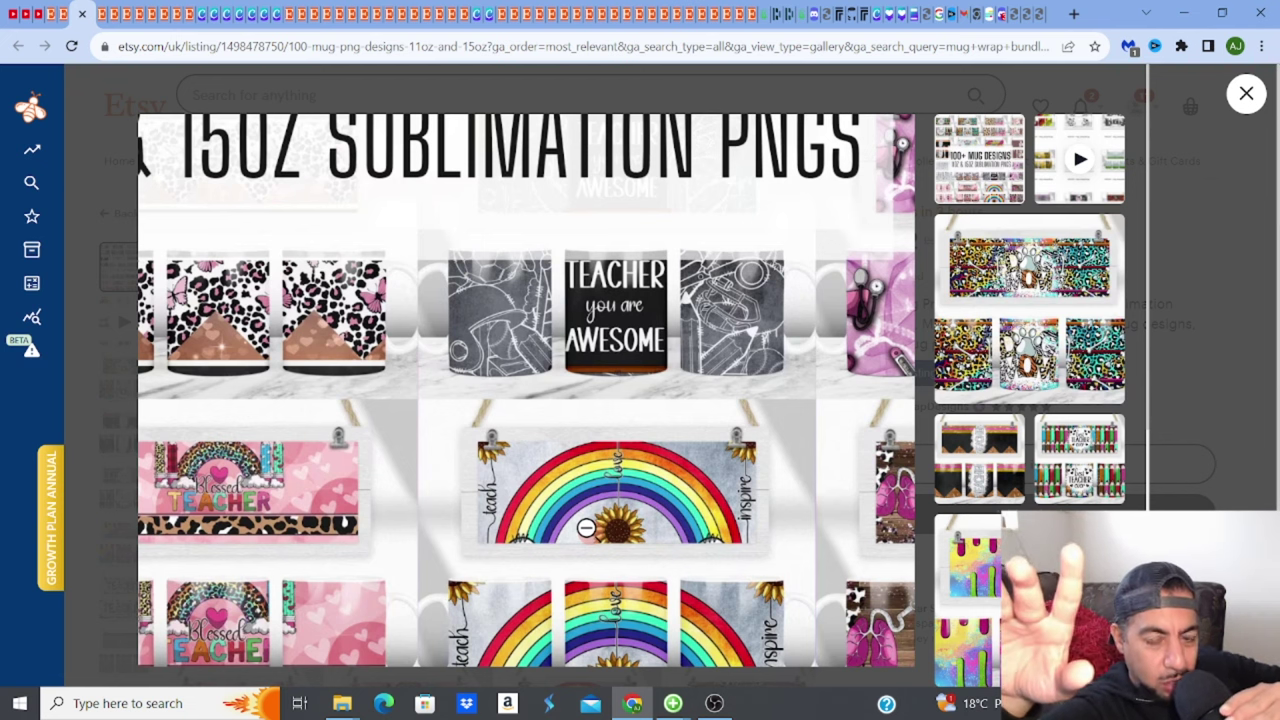
pyautogui.click(586, 527)
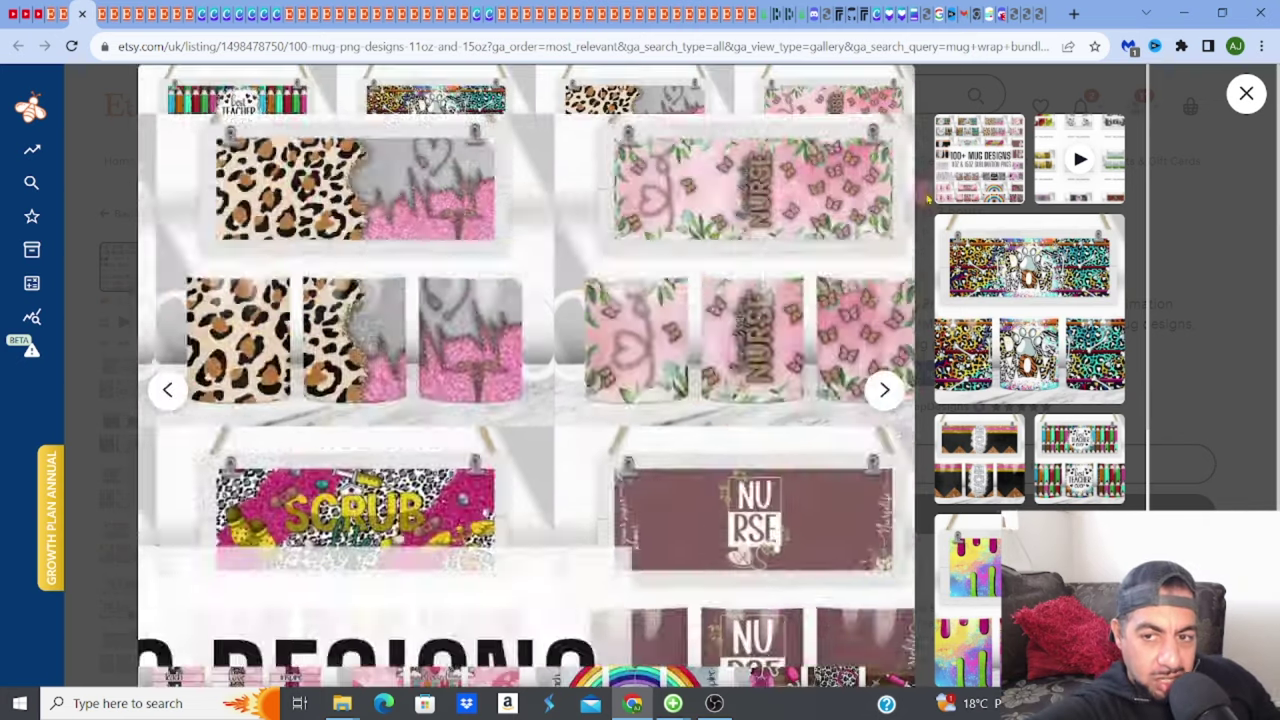
# - Switch to Discord, correct the Midjourney prompt to "3d sunflowers pattern --ar 7:3 --tile" and submit it
pyautogui.click(986, 14)
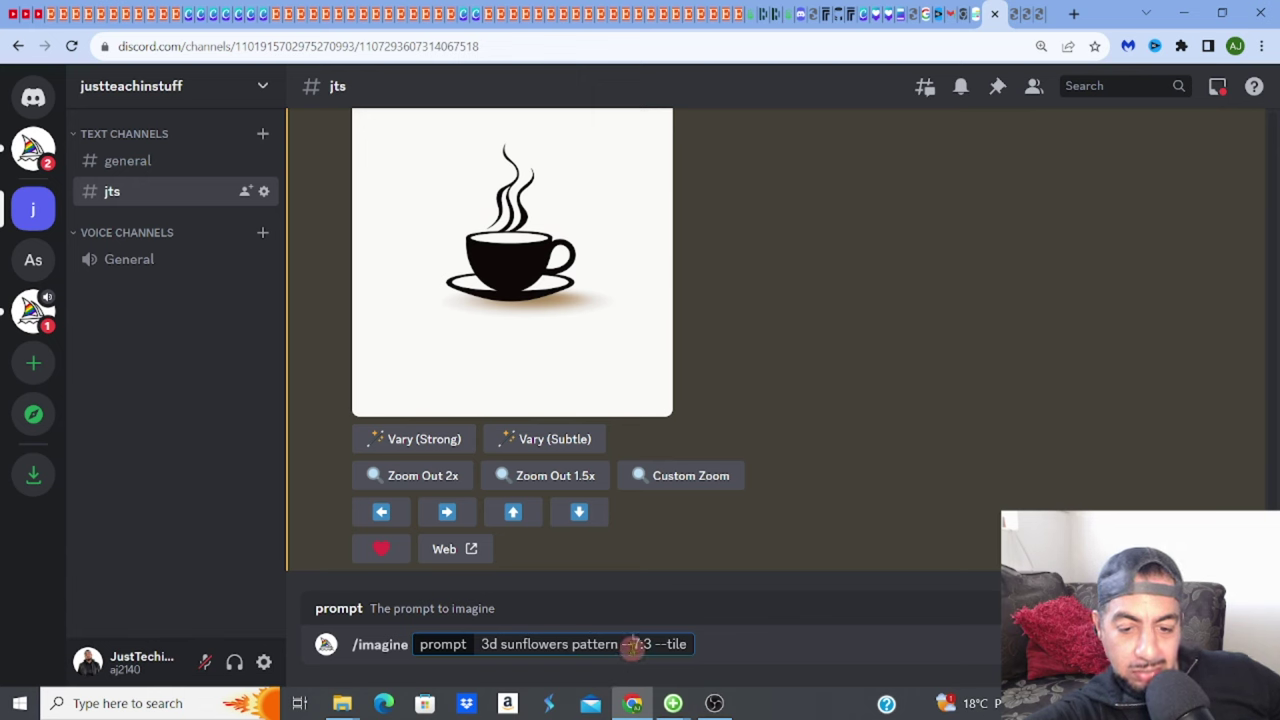
pyautogui.click(633, 646)
pyautogui.write('ar 7:3')
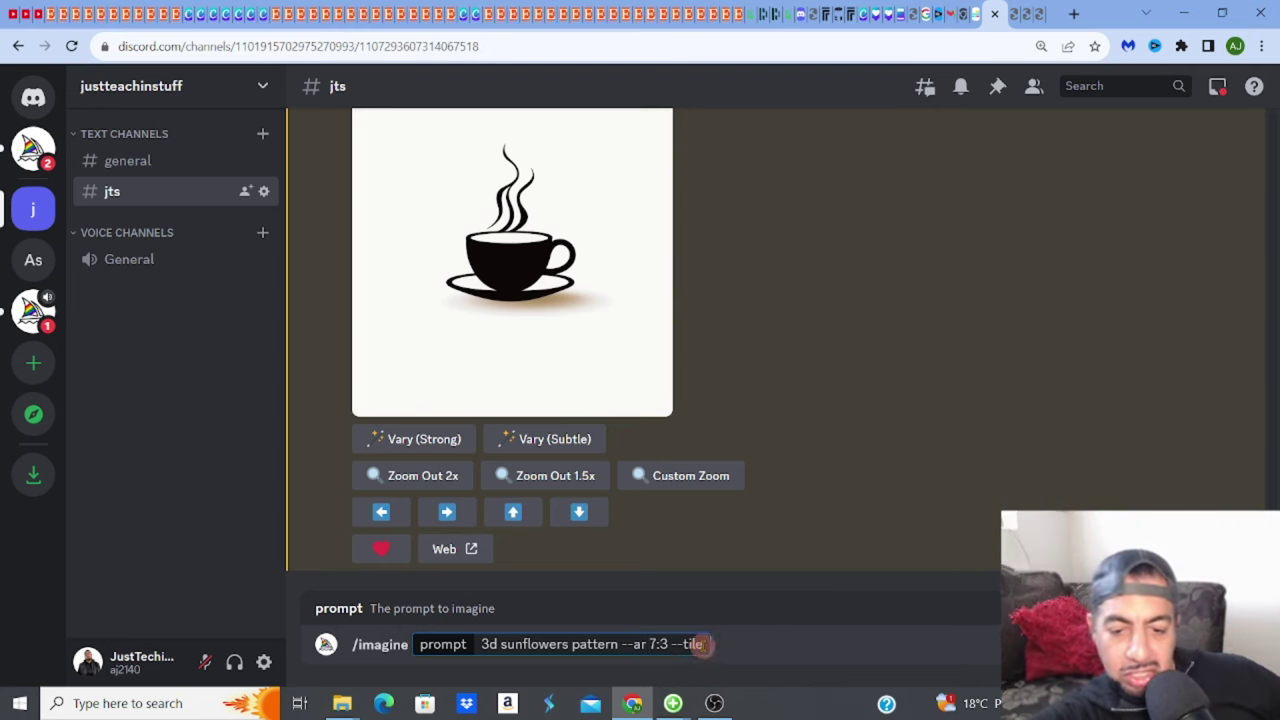
pyautogui.press('Return')
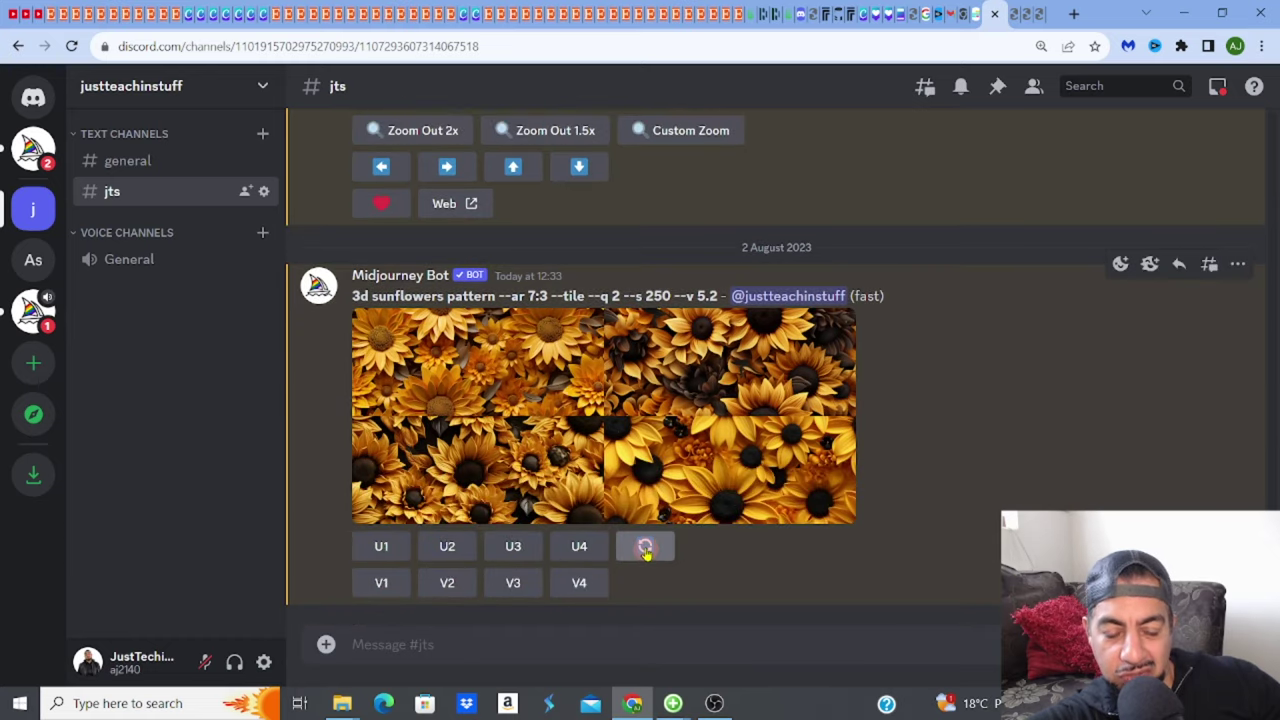
# - Upscale the fourth sunflower variation and open the resulting image at full size in the browser
pyautogui.click(581, 548)
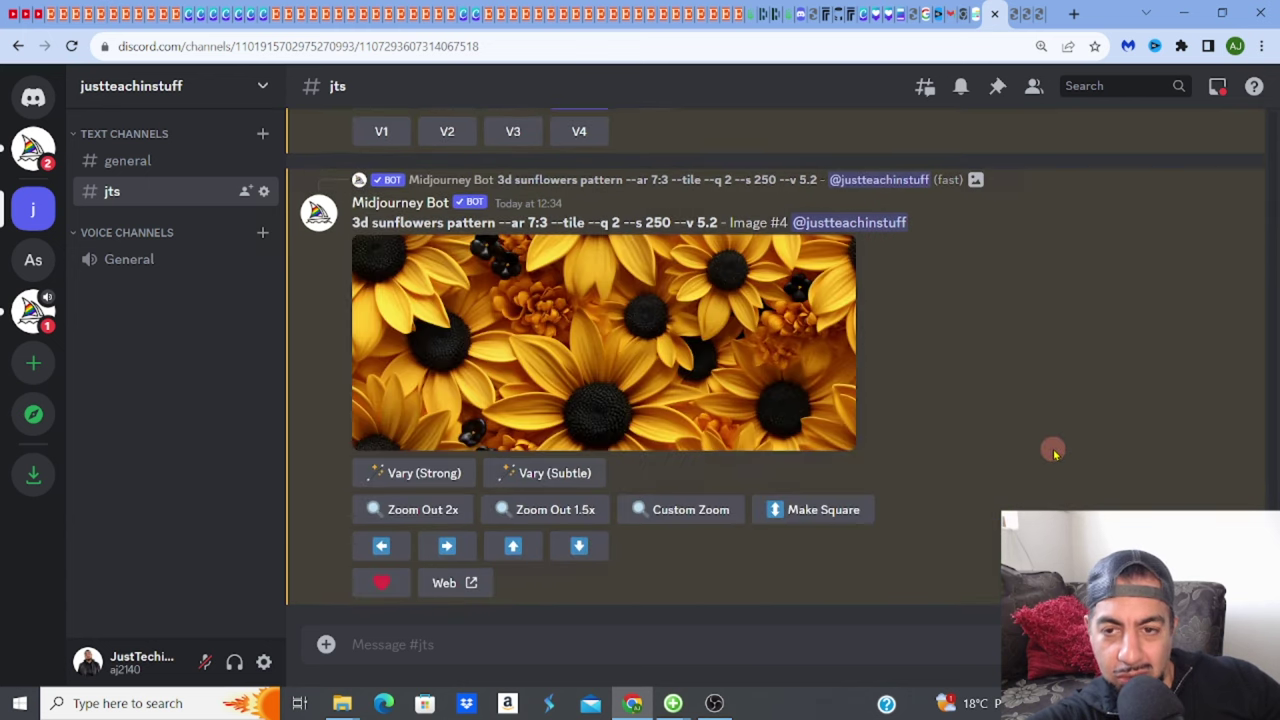
pyautogui.click(617, 349)
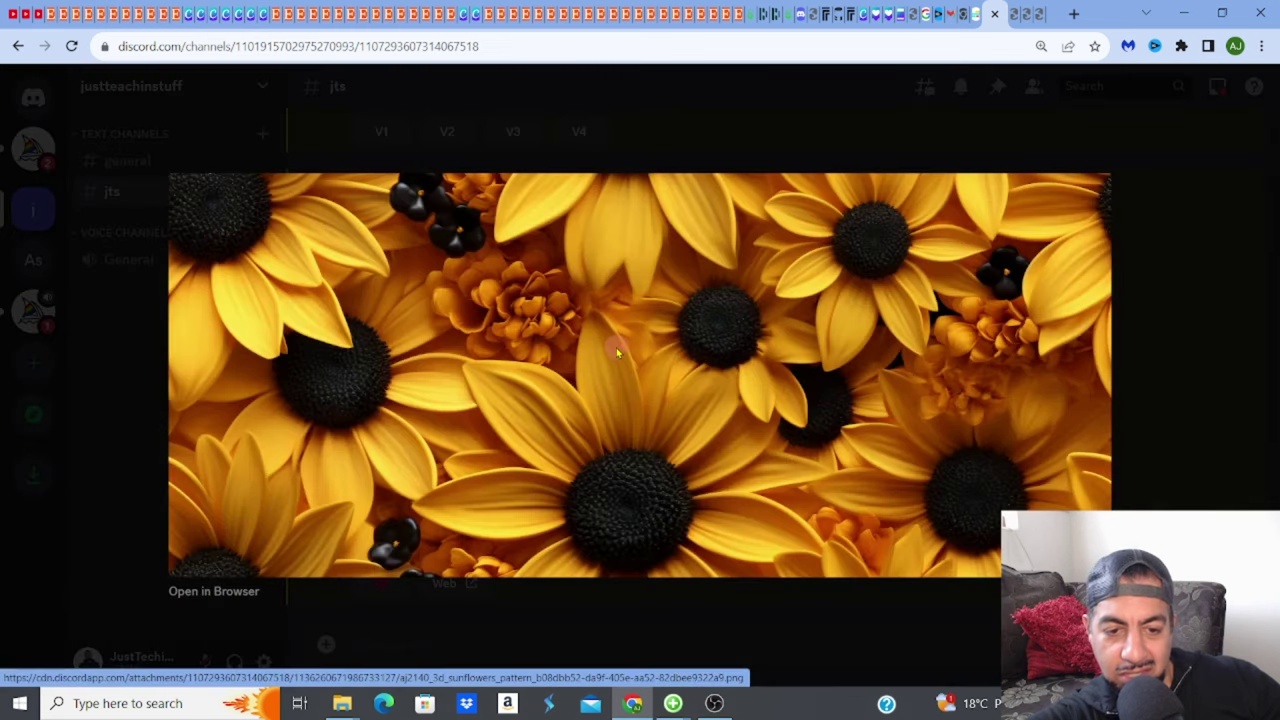
pyautogui.click(208, 594)
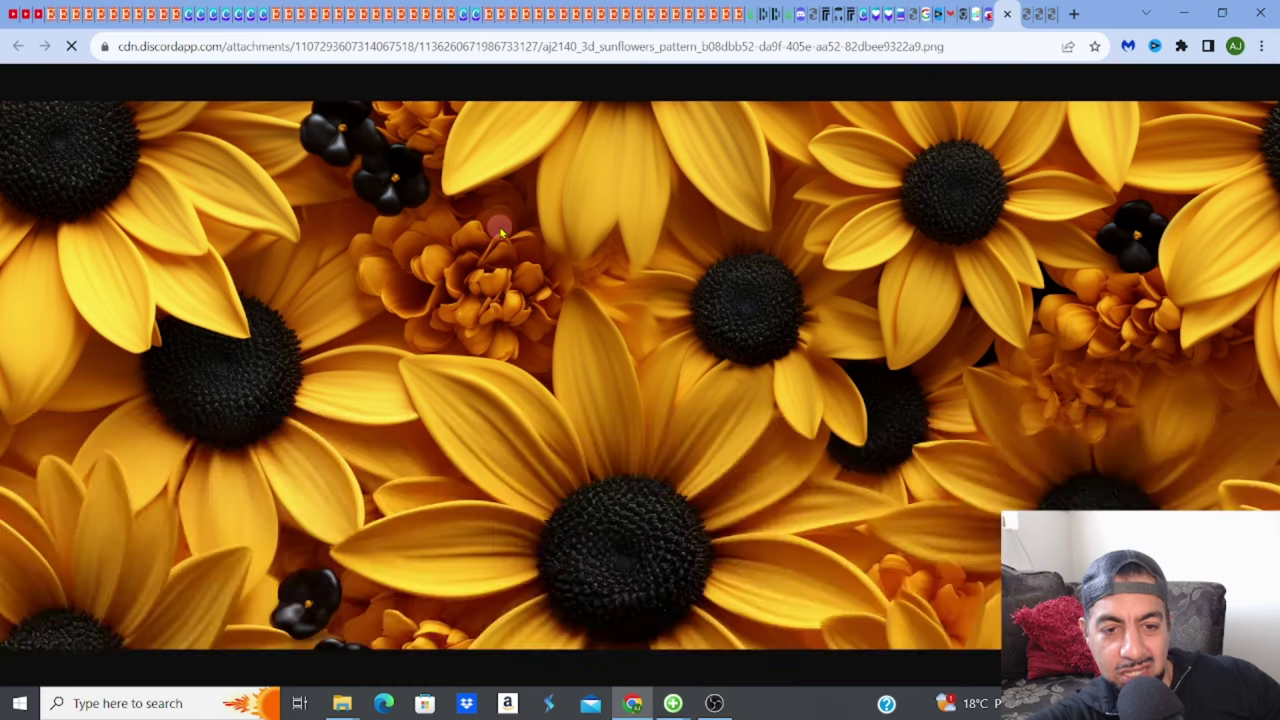
# - Save the full-size sunflower image as a PNG in Downloads, then close its tab and the enlarged preview in Discord
pyautogui.rightClick(499, 226)
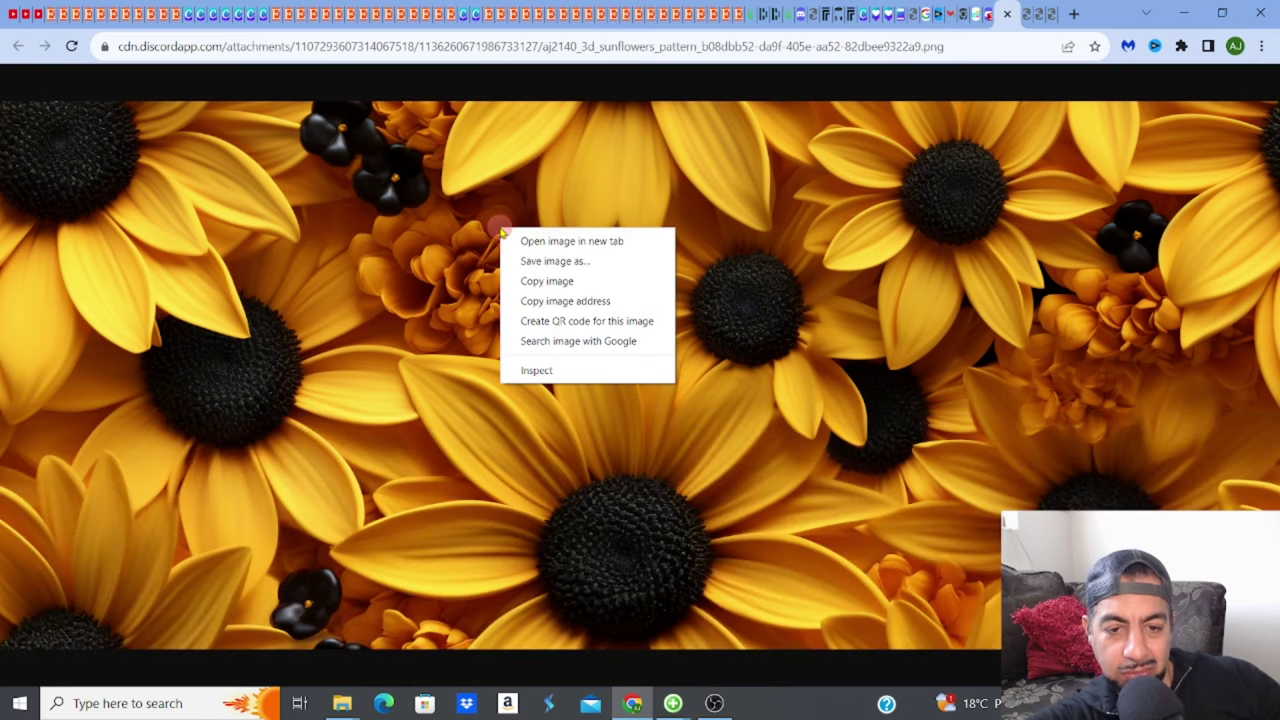
pyautogui.click(519, 259)
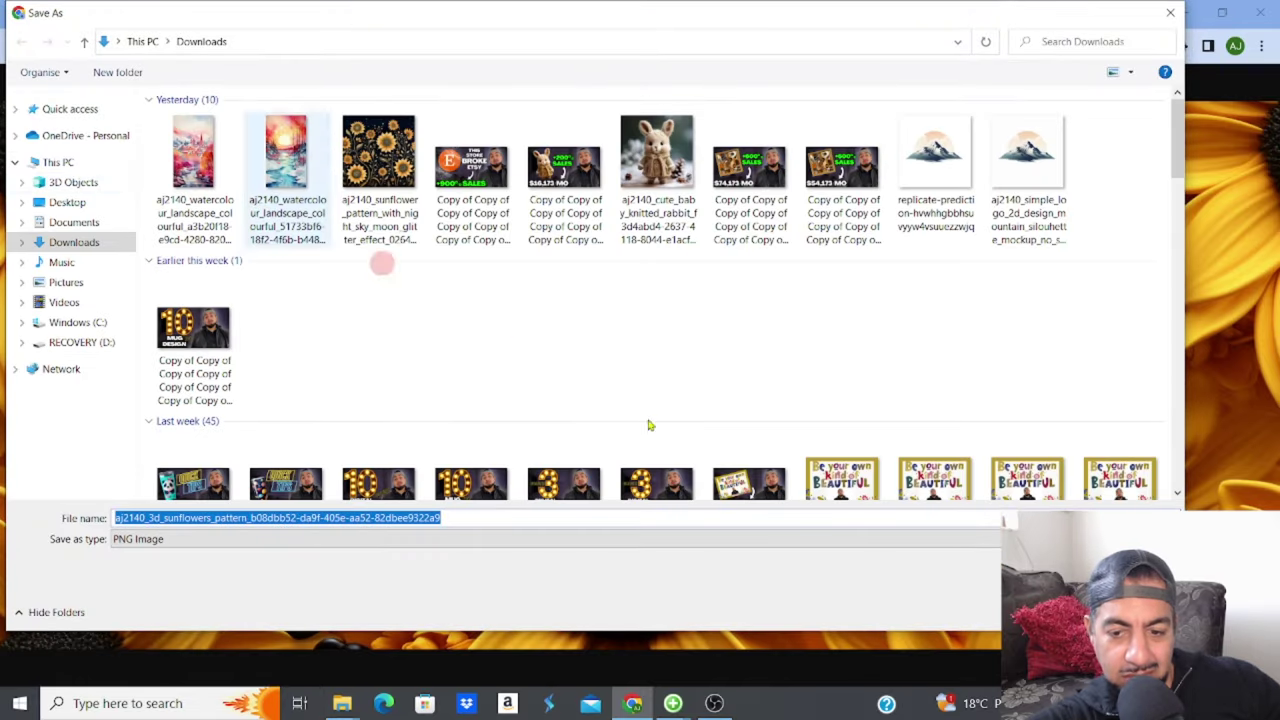
pyautogui.press('Return')
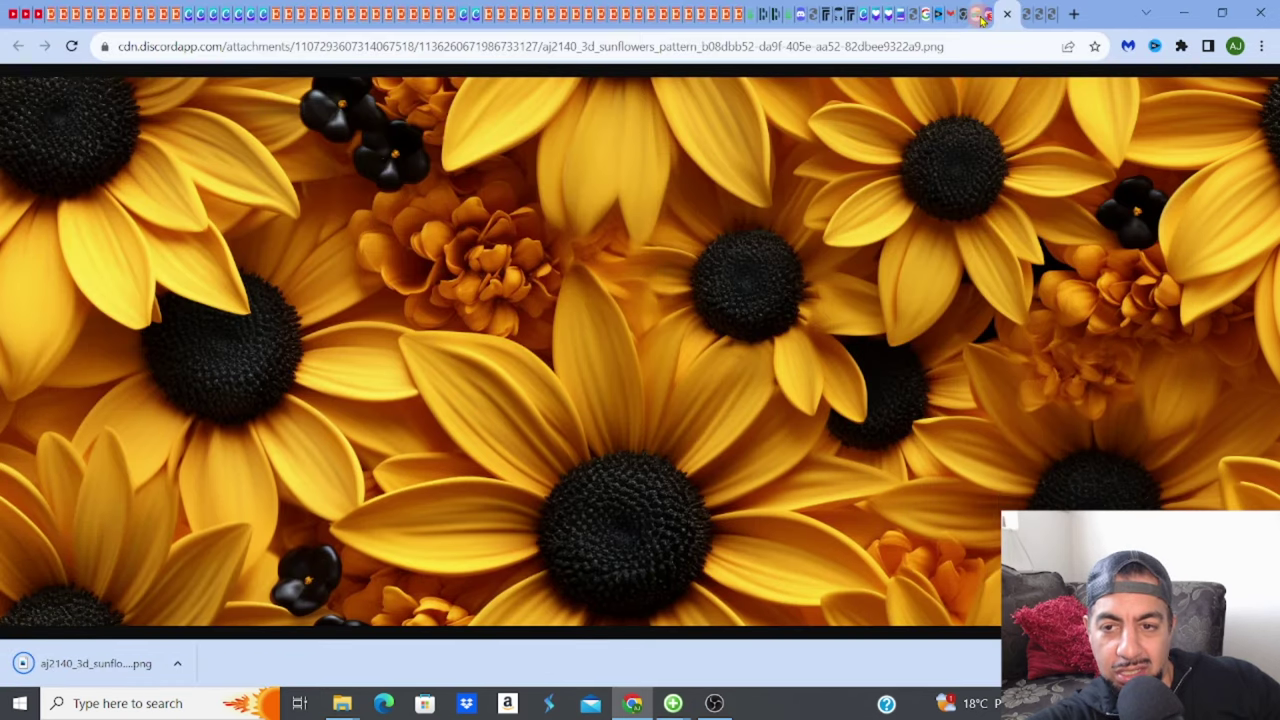
pyautogui.click(1005, 14)
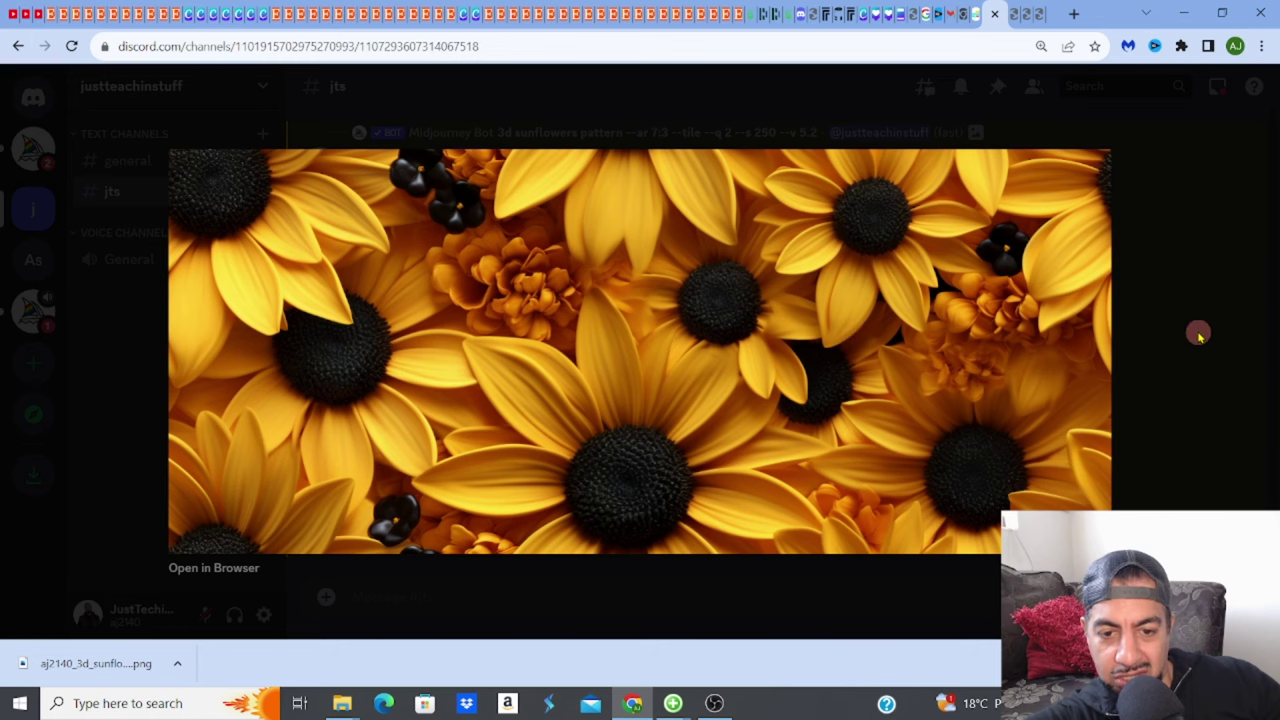
pyautogui.click(1198, 335)
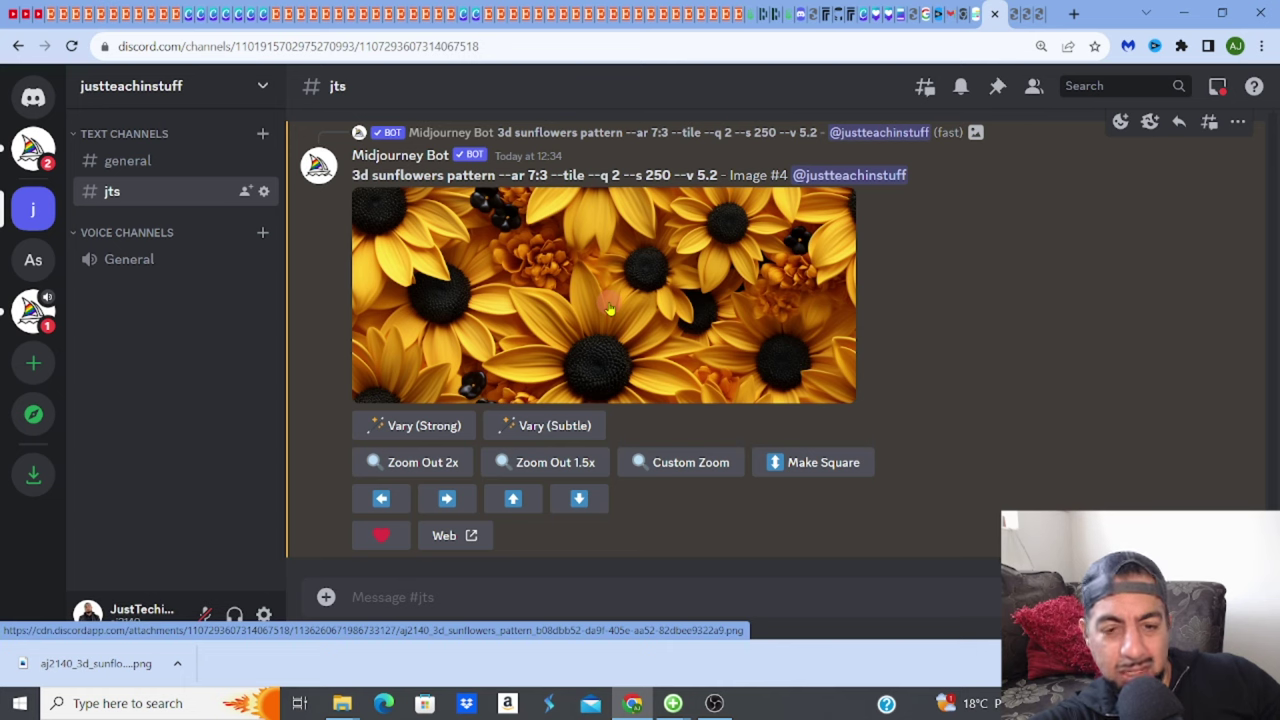
# - Switch to the nightmareai/real-esrgan page on Replicate and load the sunflower pattern PNG from Downloads as the input image
pyautogui.click(826, 16)
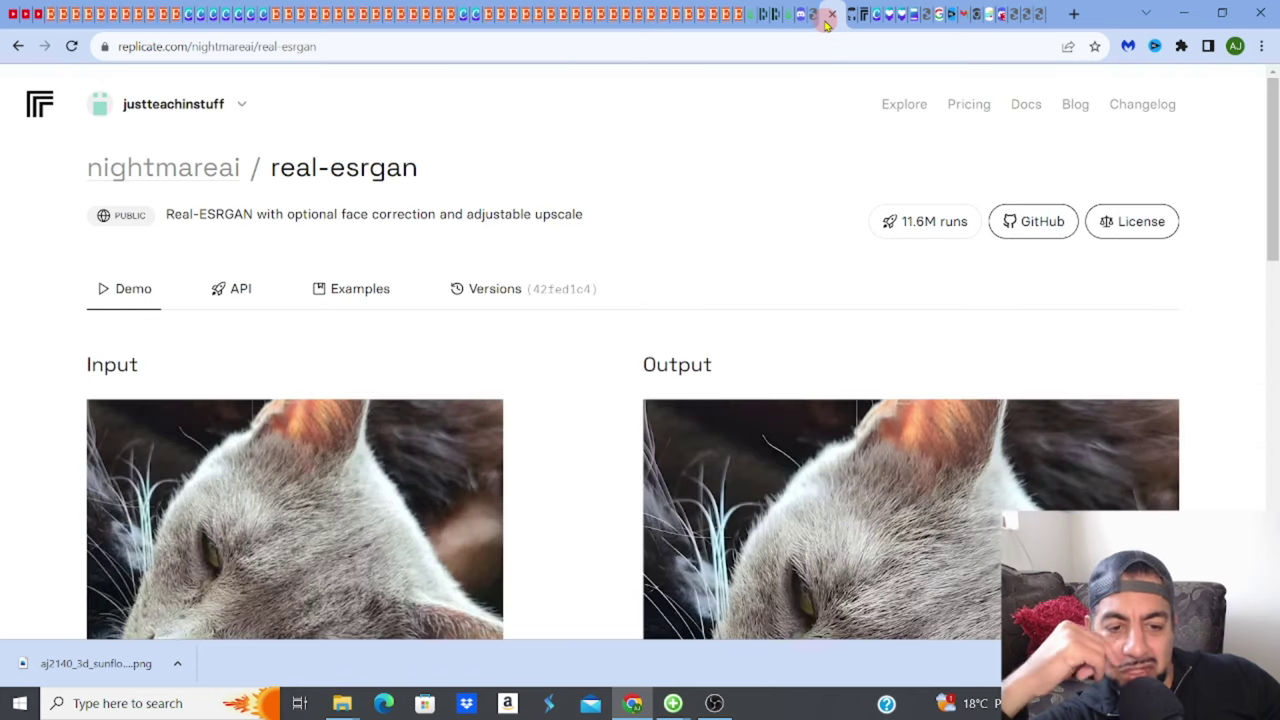
pyautogui.scroll(-2, 1272, 215)
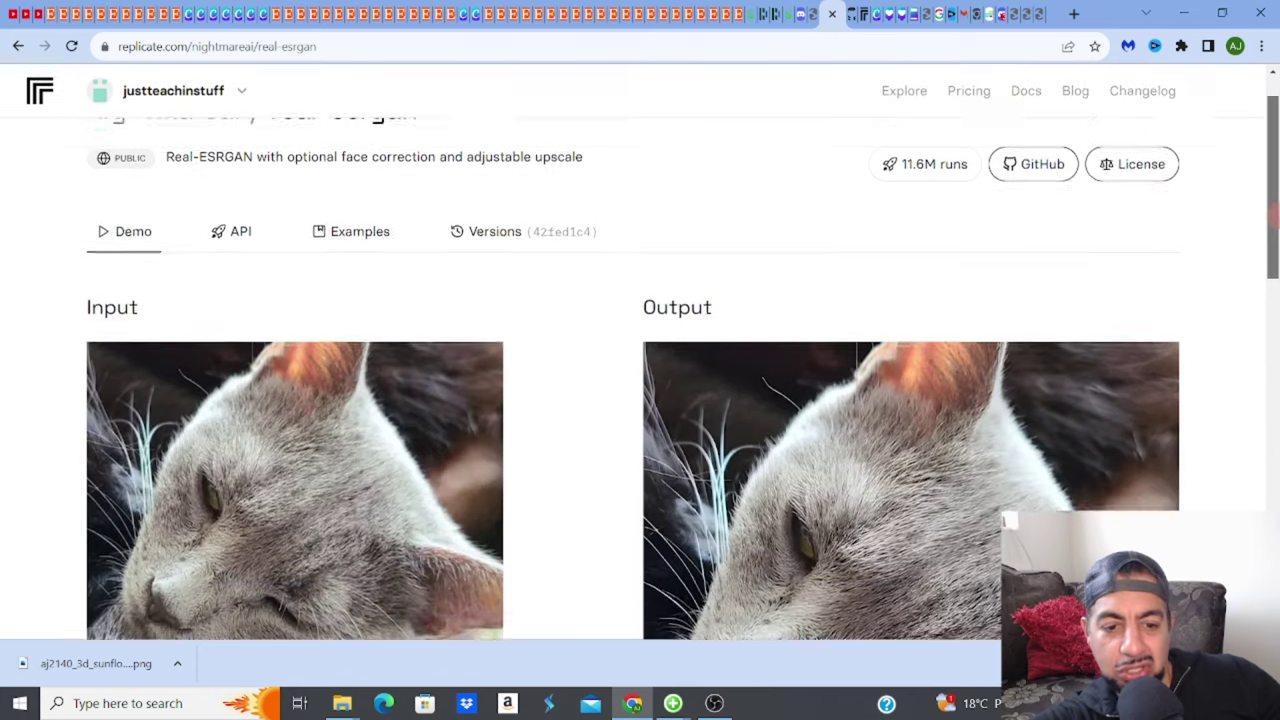
pyautogui.scroll(-3, 1272, 215)
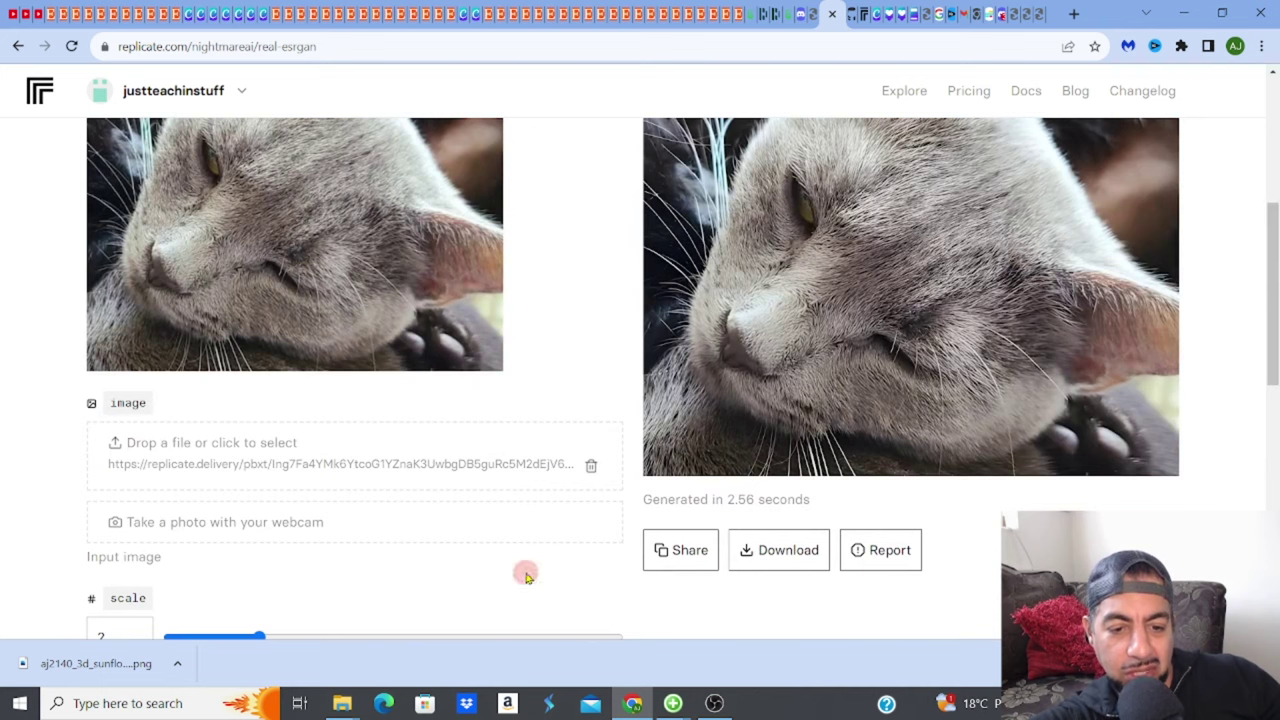
pyautogui.click(451, 455)
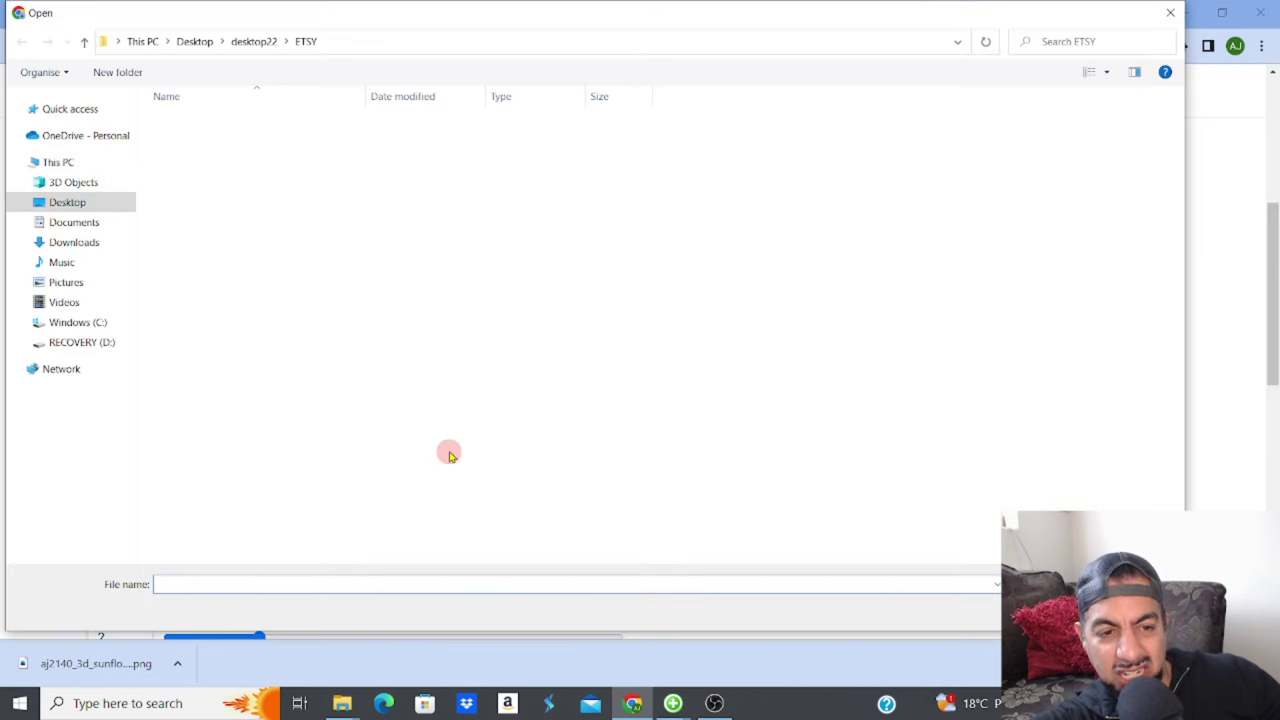
pyautogui.click(72, 242)
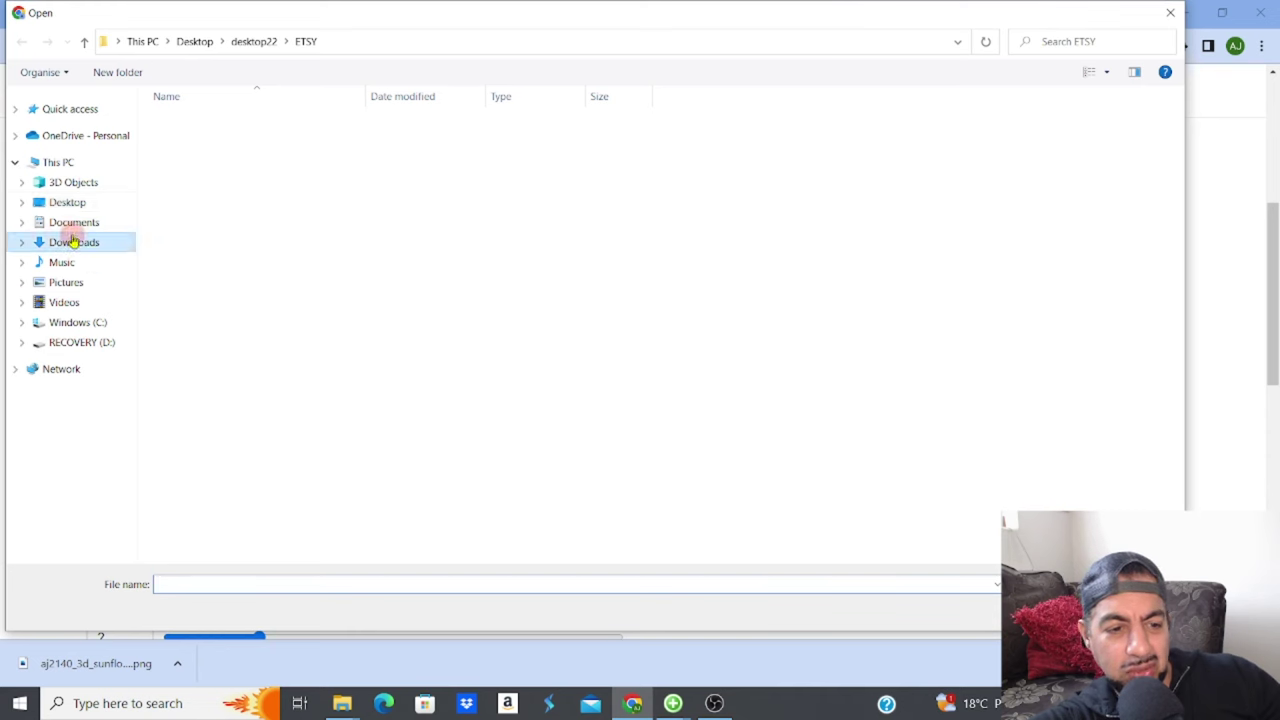
pyautogui.click(193, 172)
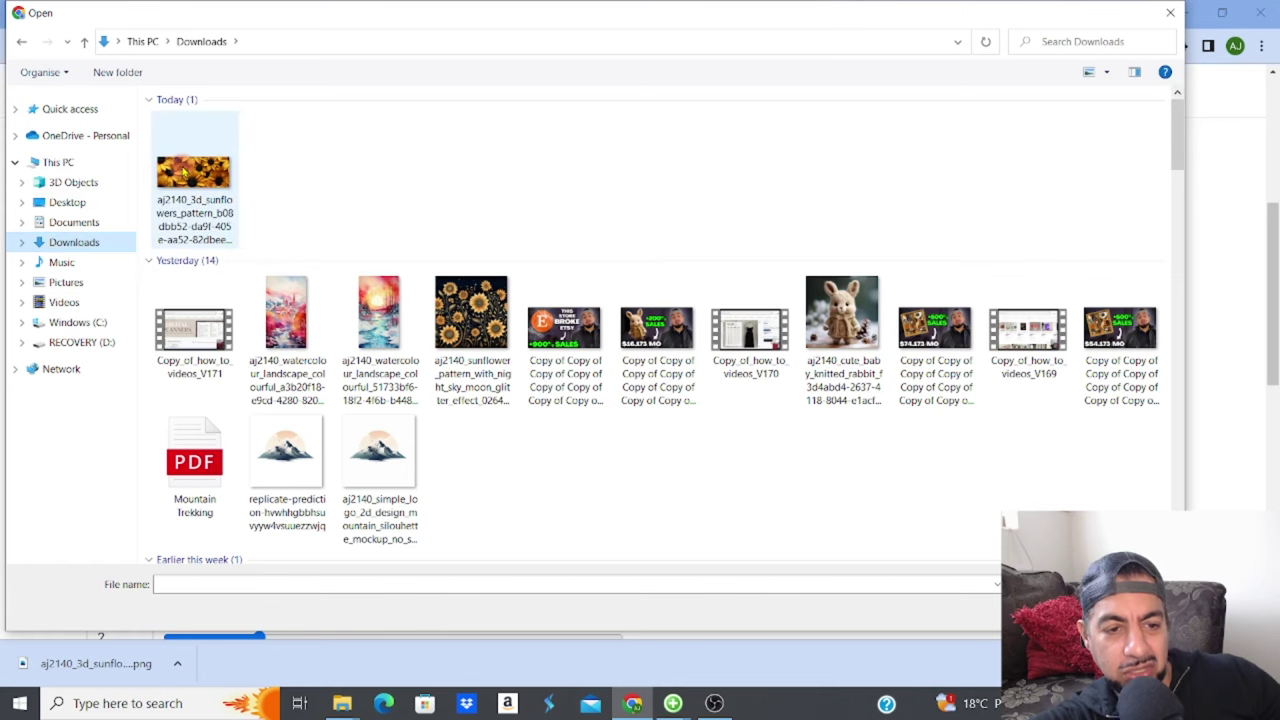
pyautogui.click(1045, 615)
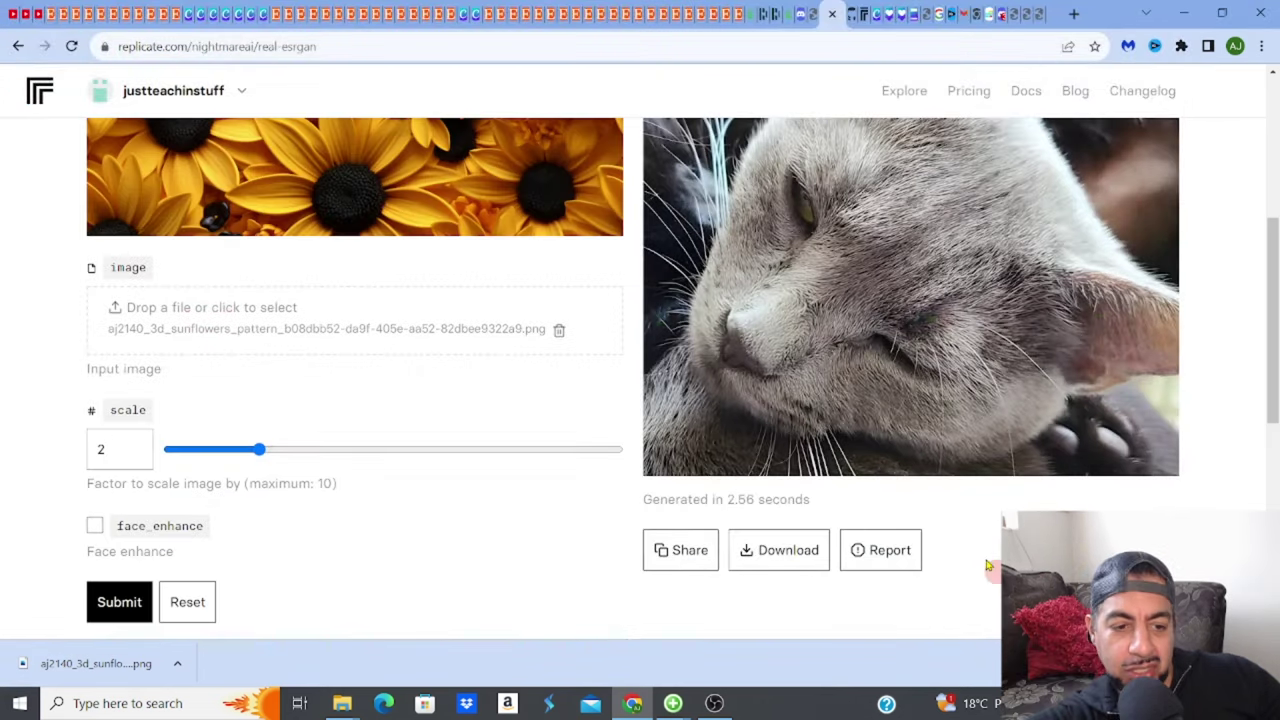
# - Set the scale factor to 4.09, run the upscale on the sunflower pattern and download the output image
pyautogui.moveTo(260, 449); pyautogui.dragTo(352, 452)
pyautogui.click(119, 602)
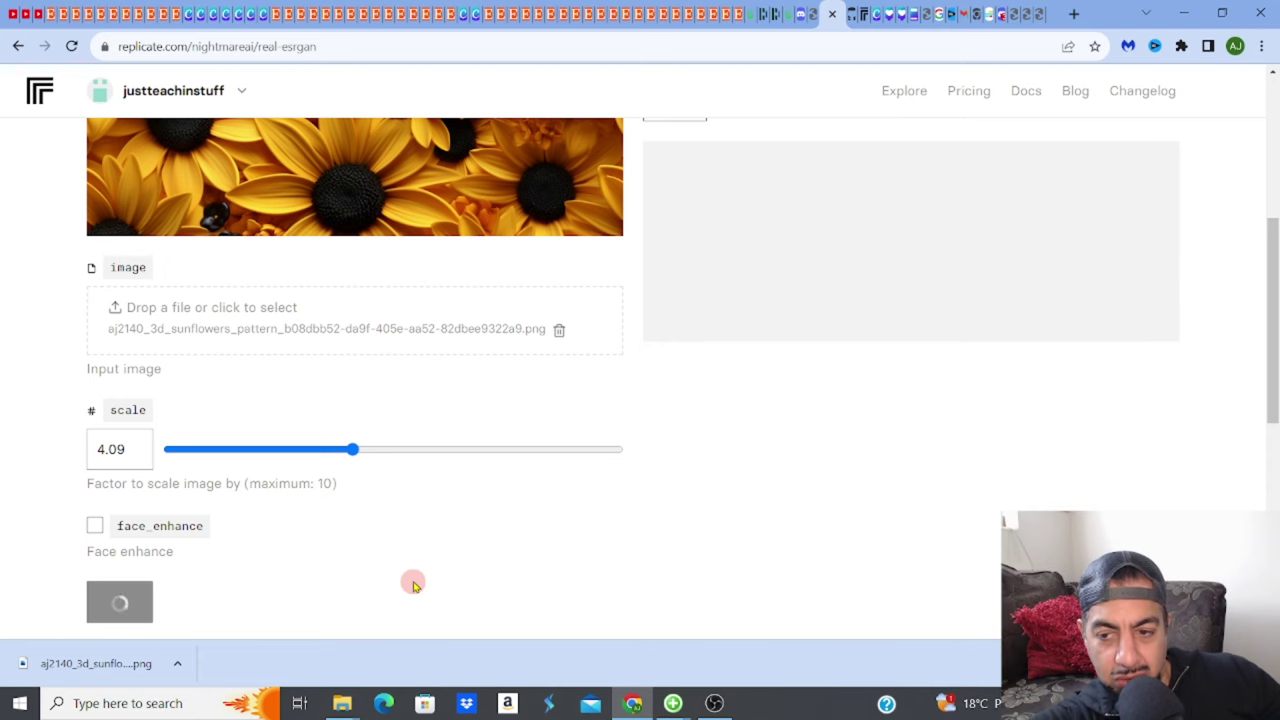
pyautogui.moveTo(1272, 360)
pyautogui.mouseDown()
pyautogui.moveTo(1271, 279)
pyautogui.moveTo(1274, 340)
pyautogui.mouseUp()
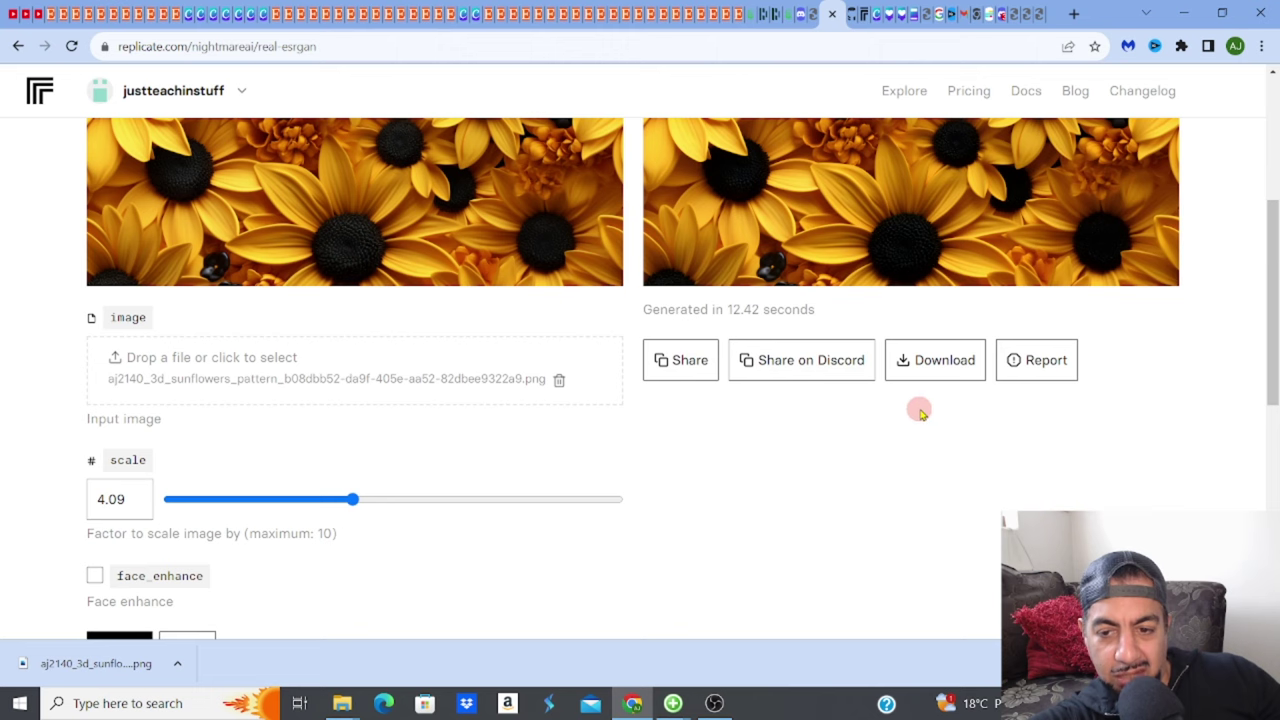
pyautogui.click(925, 365)
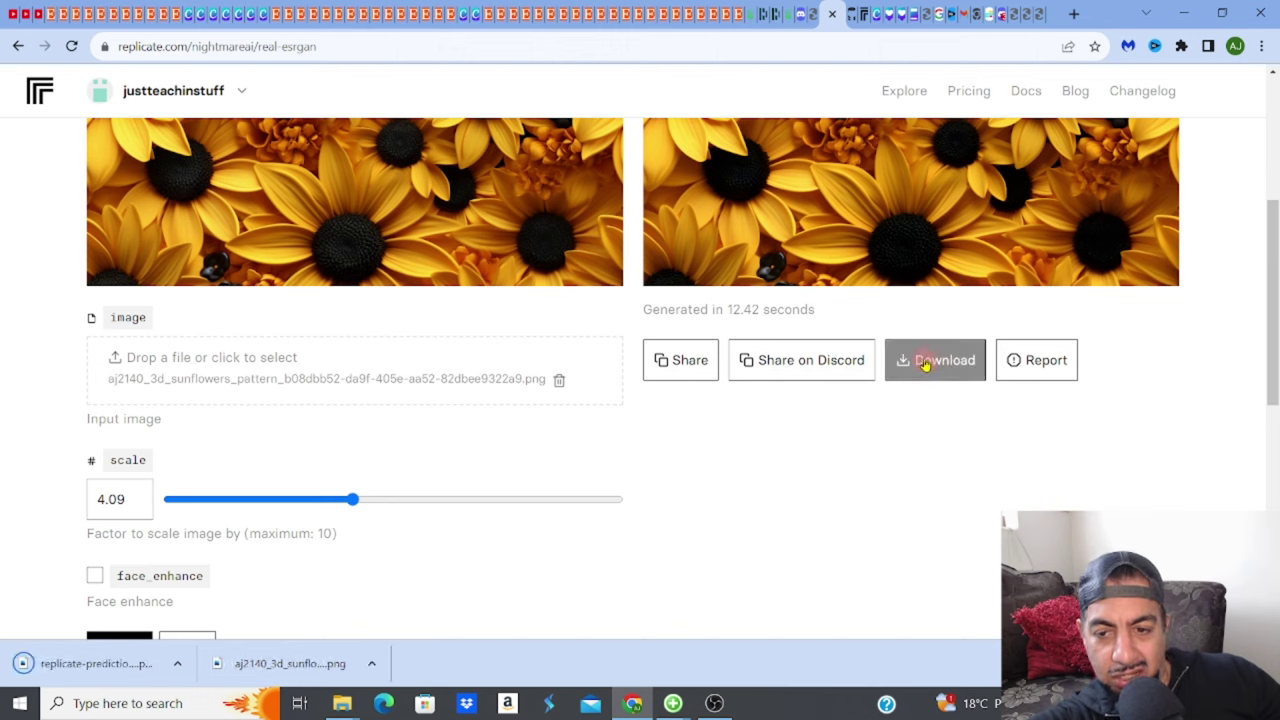
# - Review the input and output on Replicate, then inspect the original sunflower PNG's detail up close in the photo viewer and close it
pyautogui.moveTo(1266, 372); pyautogui.dragTo(1266, 277)
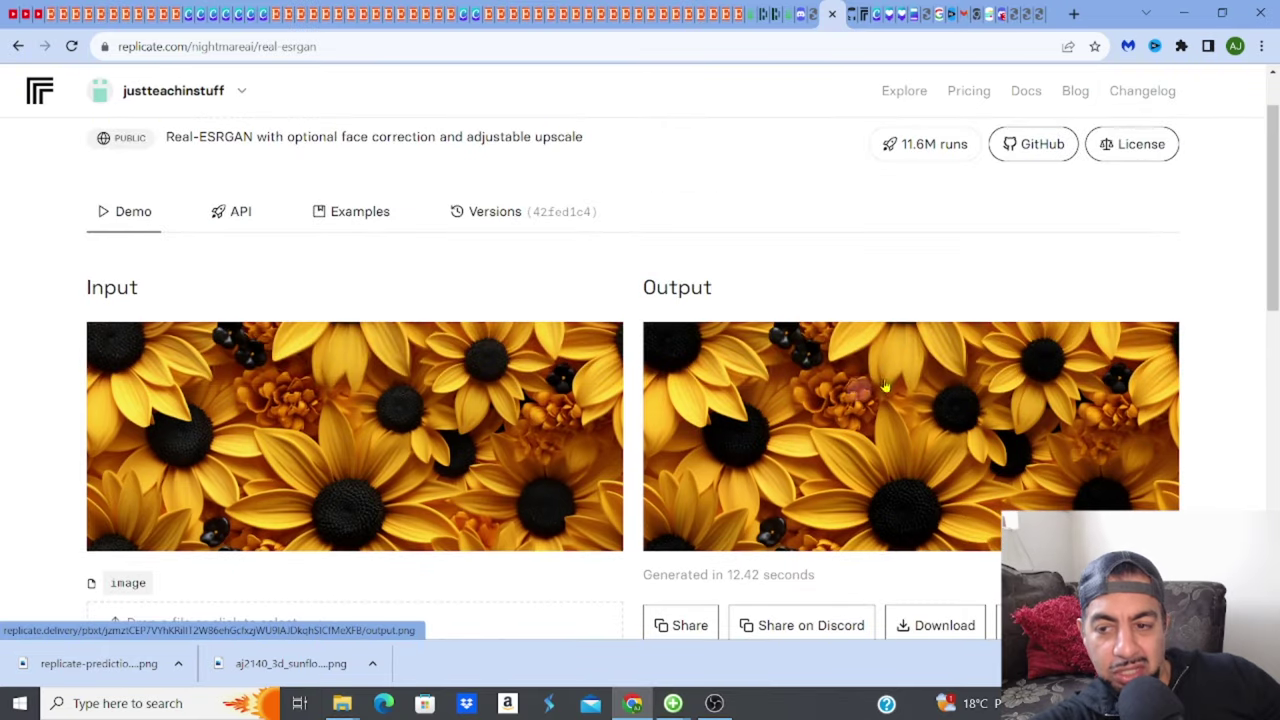
pyautogui.scroll(-3, 640, 400)
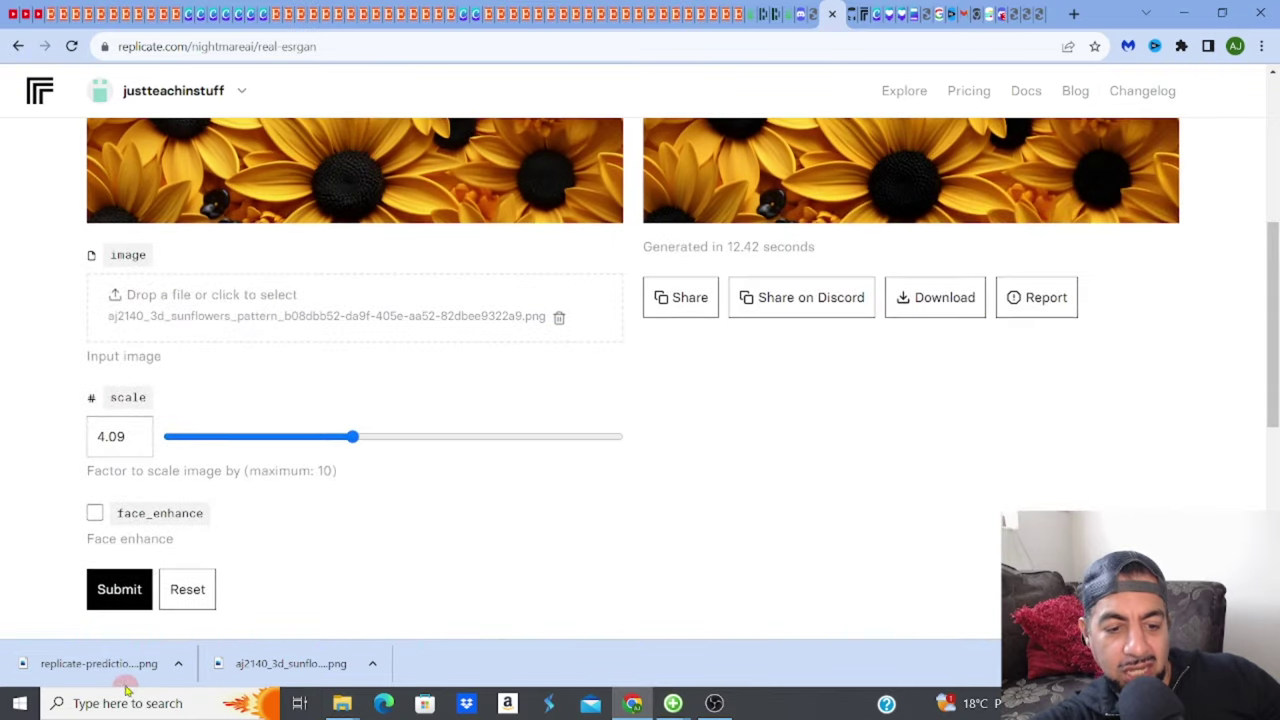
pyautogui.click(276, 675)
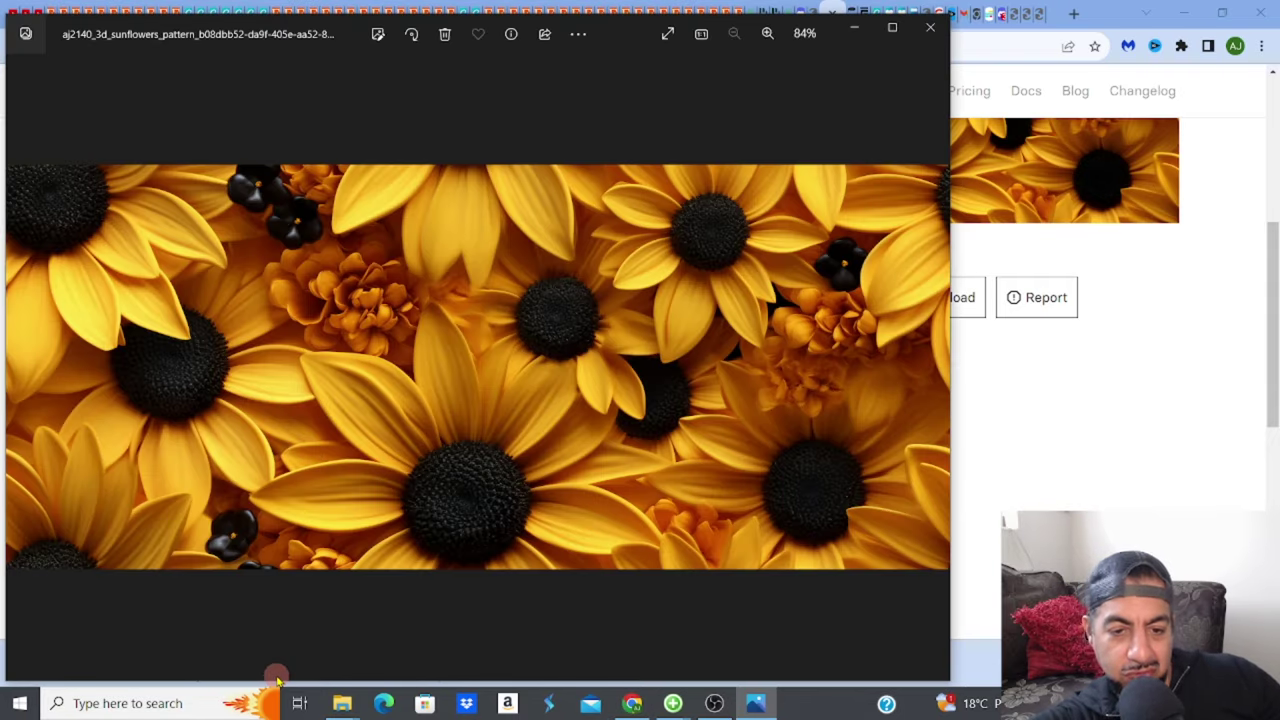
pyautogui.scroll(5, 277, 680)
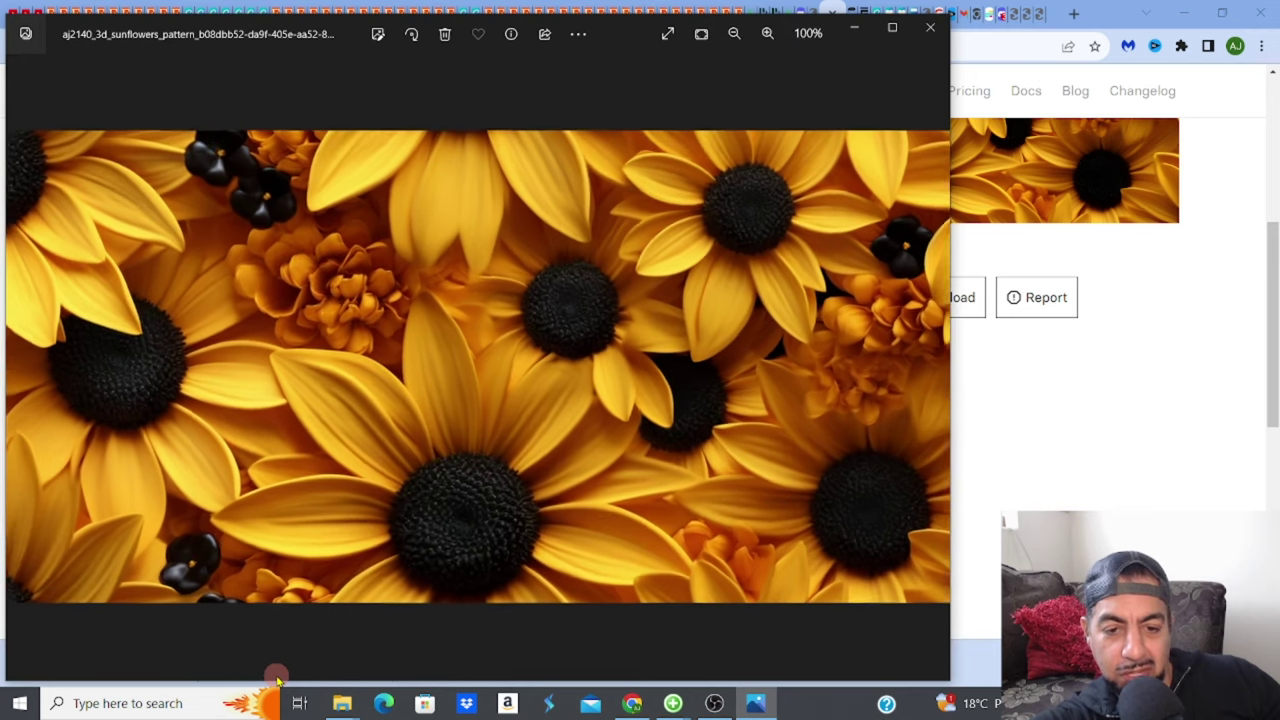
pyautogui.scroll(2, 277, 680)
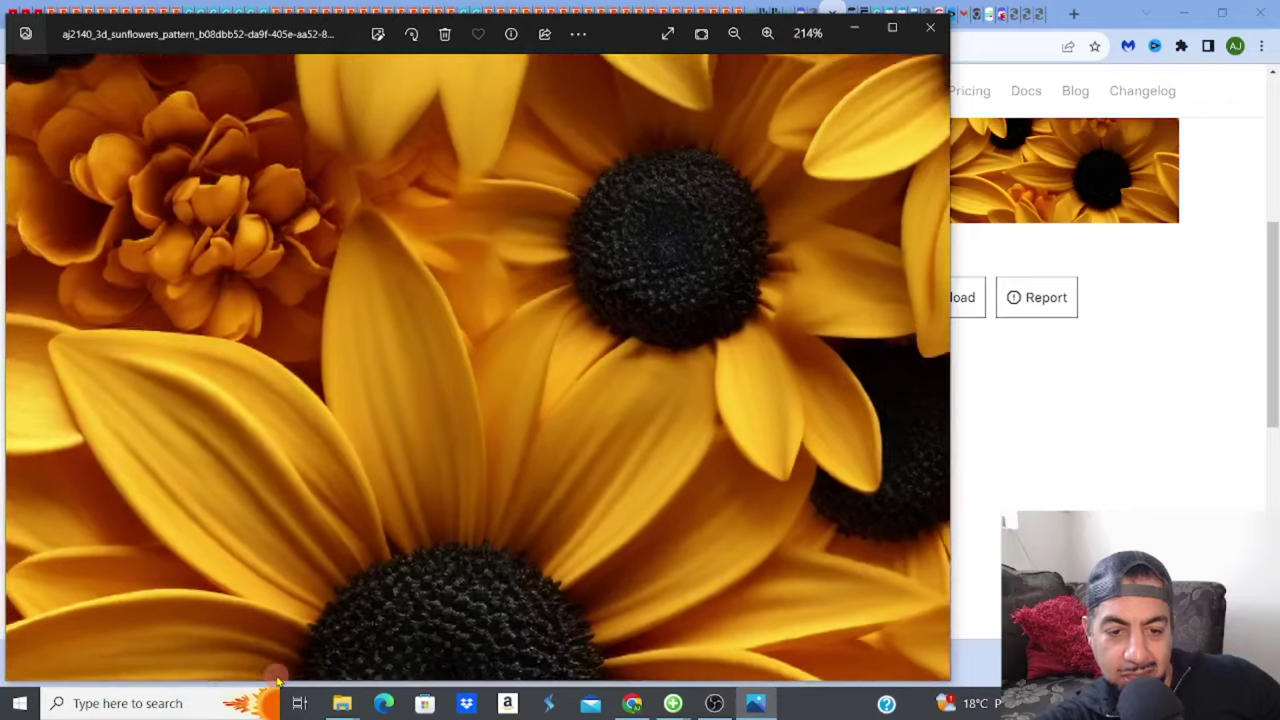
pyautogui.scroll(4, 277, 680)
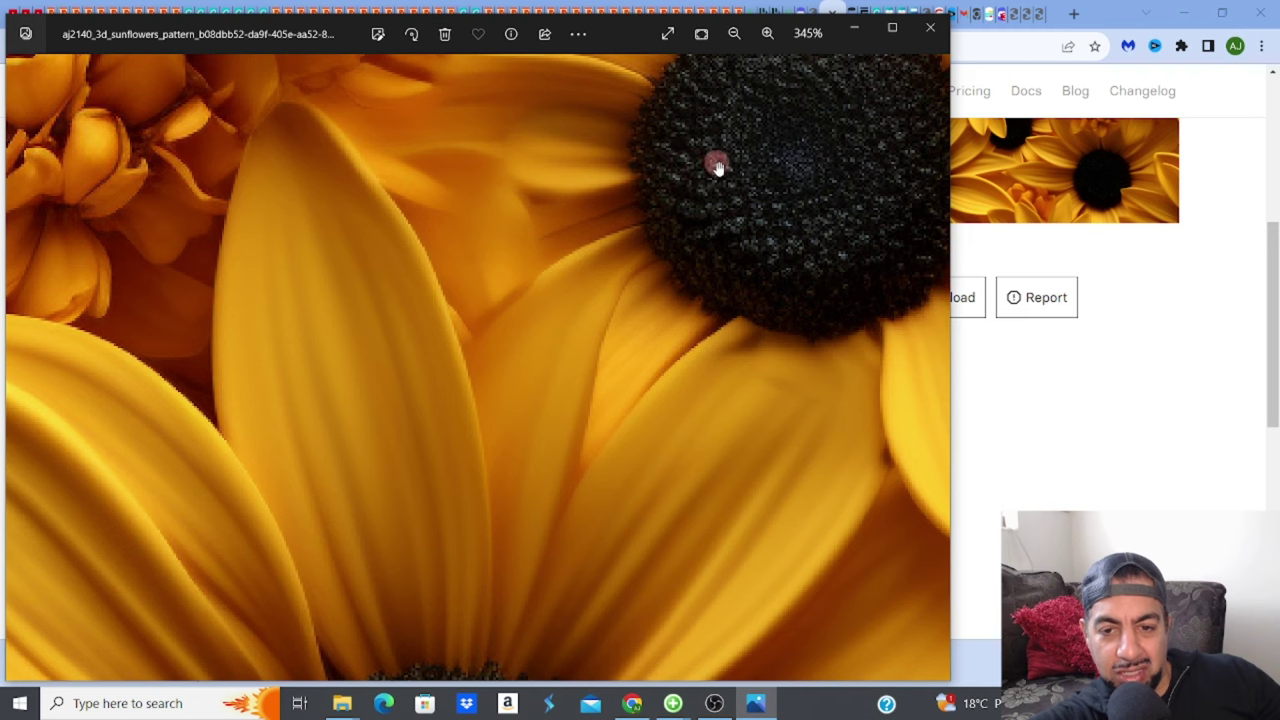
pyautogui.click(930, 27)
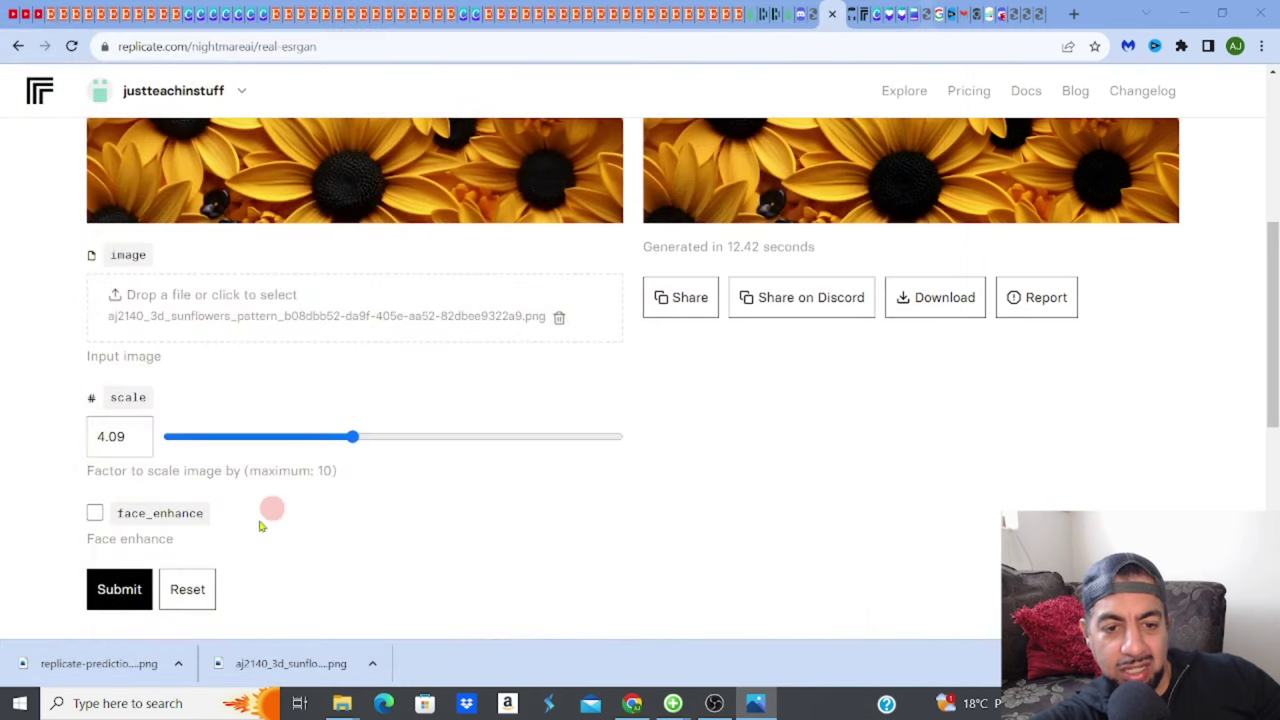
# - Open the upscaled sunflower PNG from Replicate in the photo viewer, examine its petals and flower centres up close, and close it
pyautogui.click(132, 659)
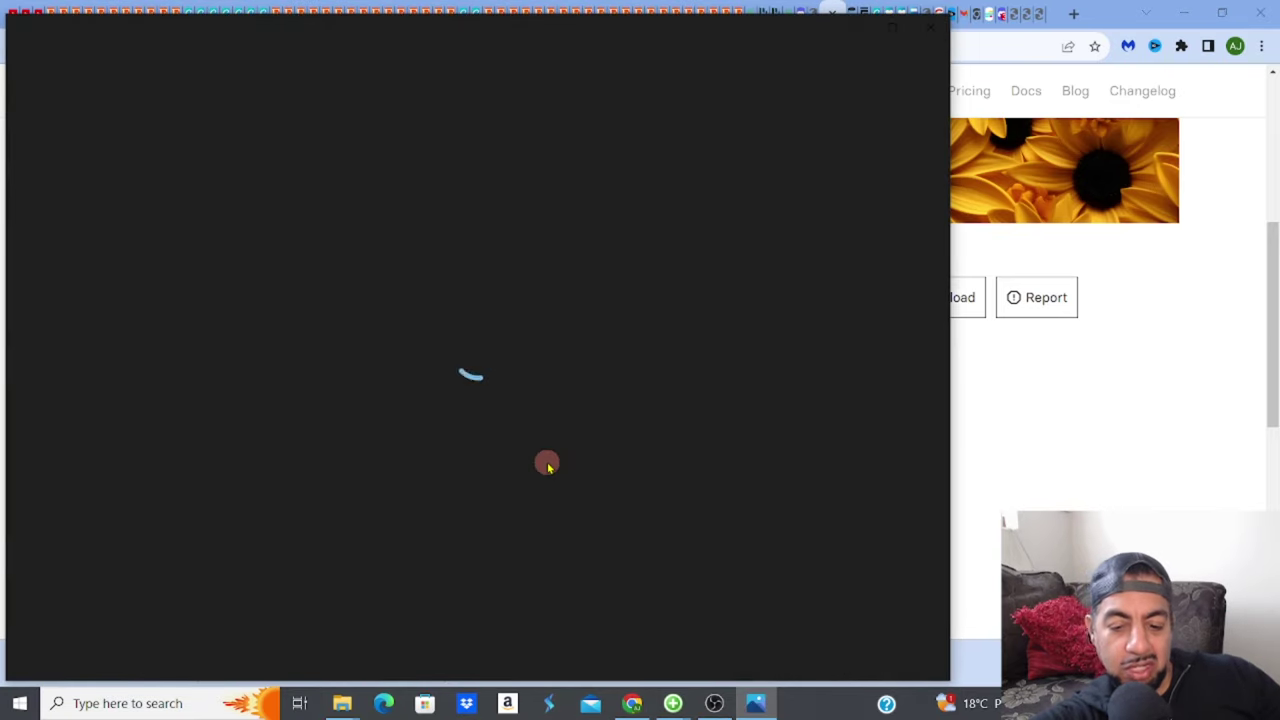
pyautogui.scroll(5, 547, 466)
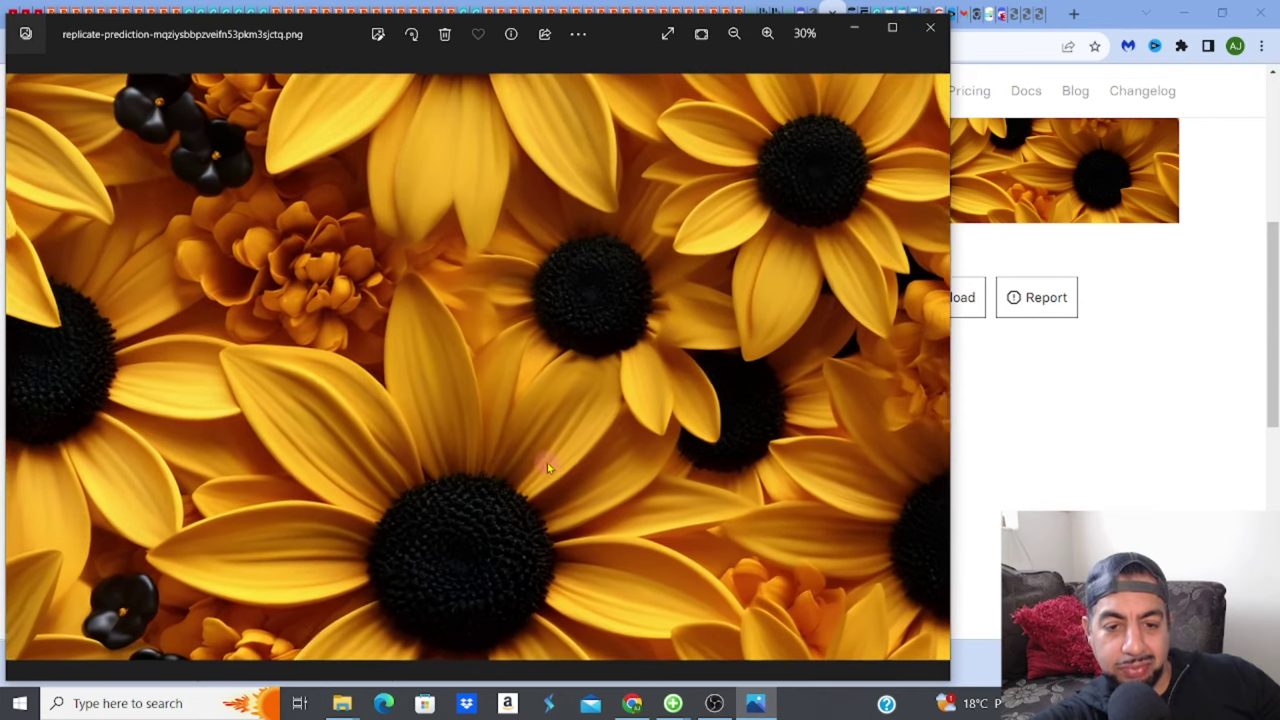
pyautogui.scroll(3, 547, 463)
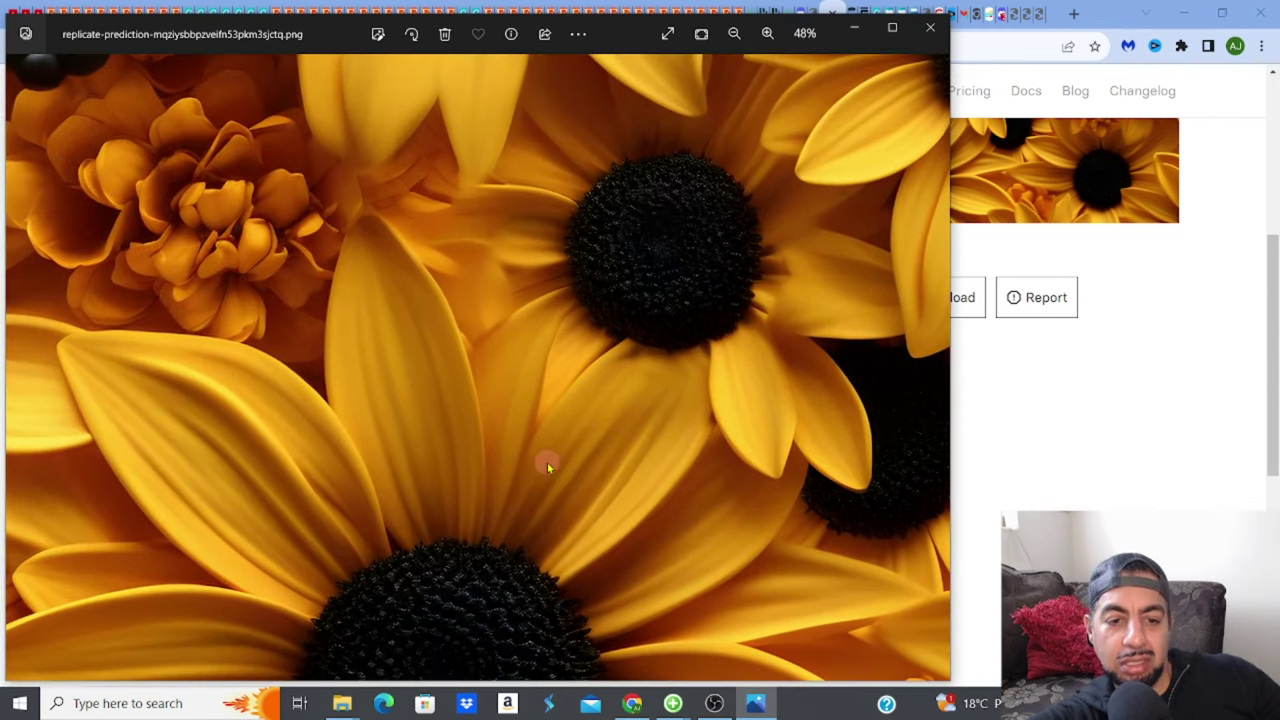
pyautogui.scroll(1, 547, 462)
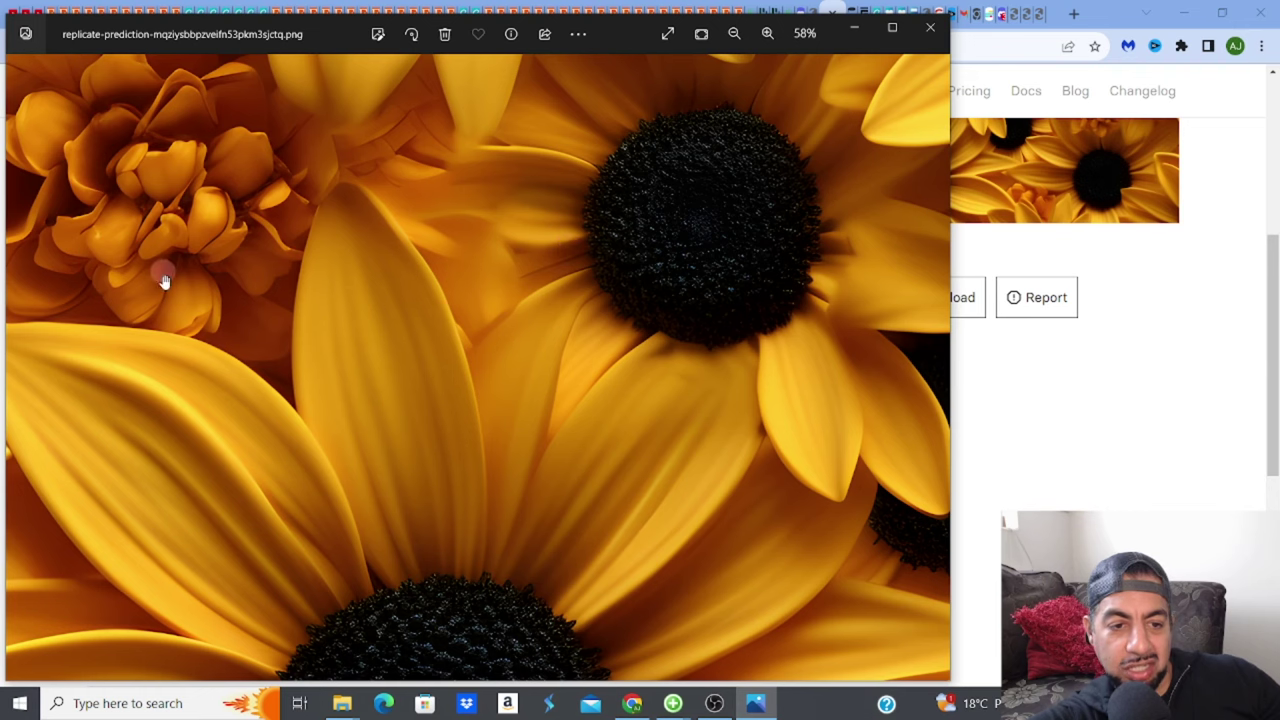
pyautogui.scroll(1, 239, 198)
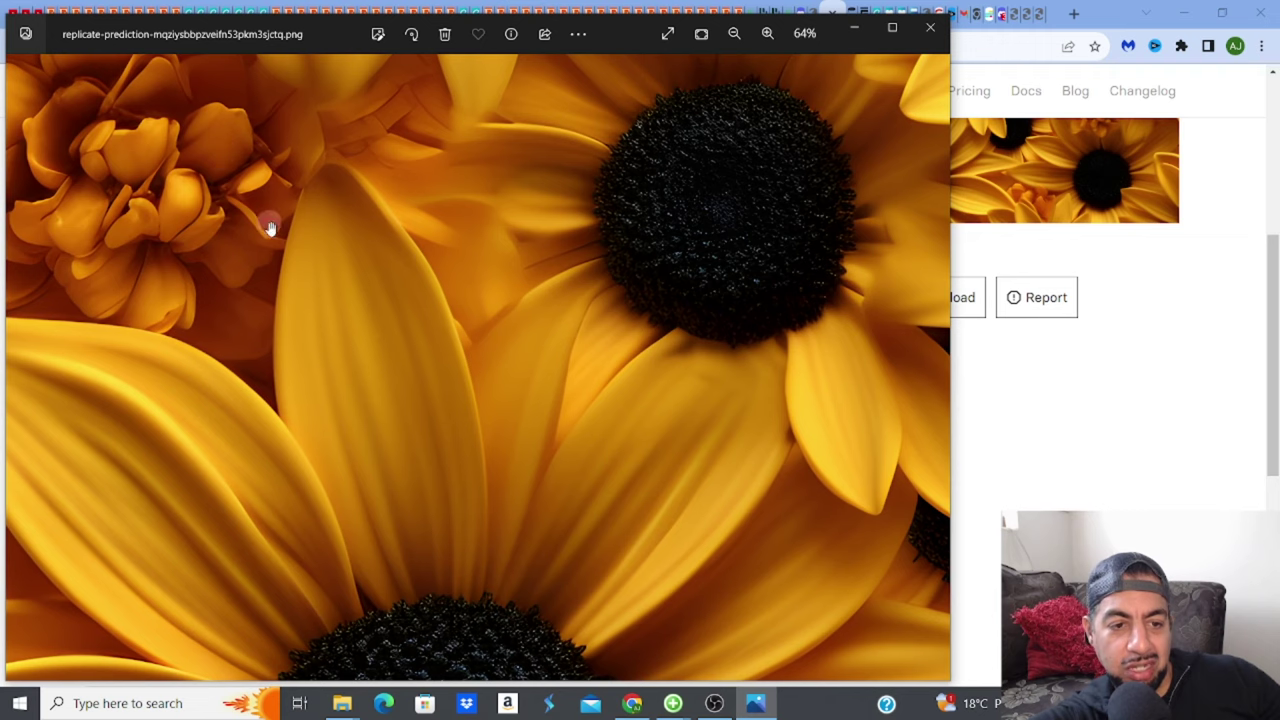
pyautogui.scroll(1, 276, 224)
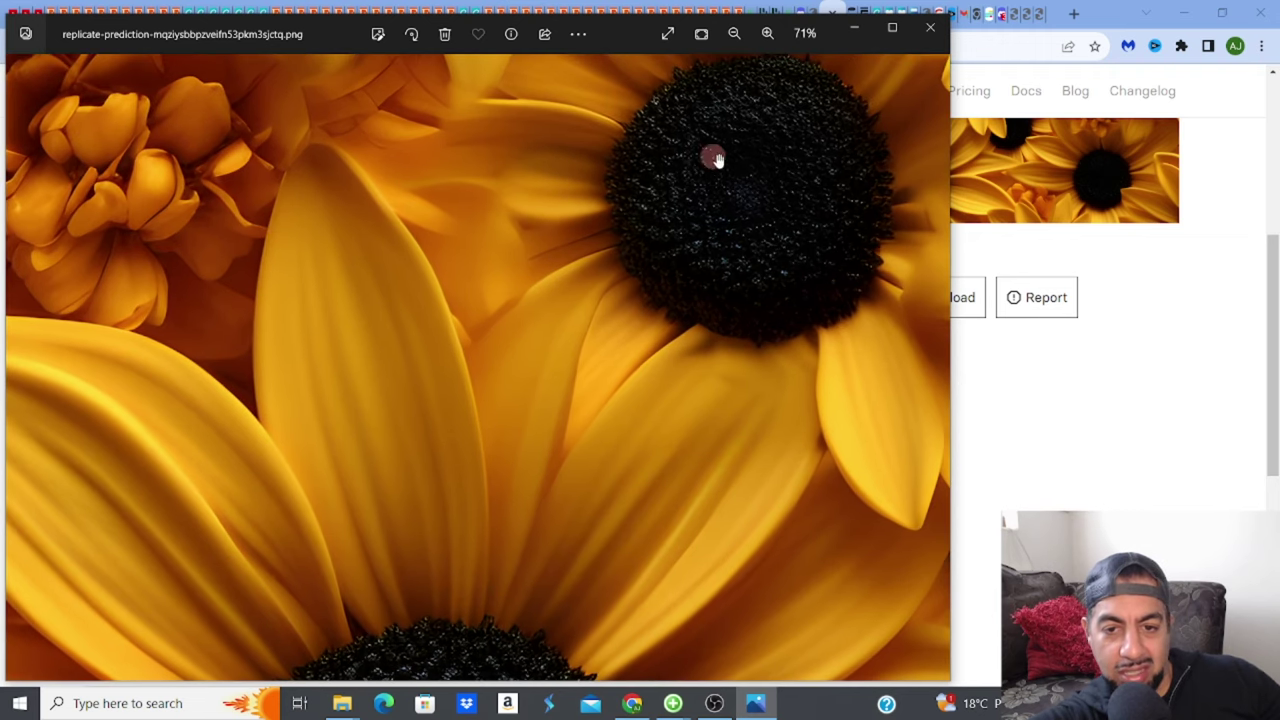
pyautogui.click(930, 40)
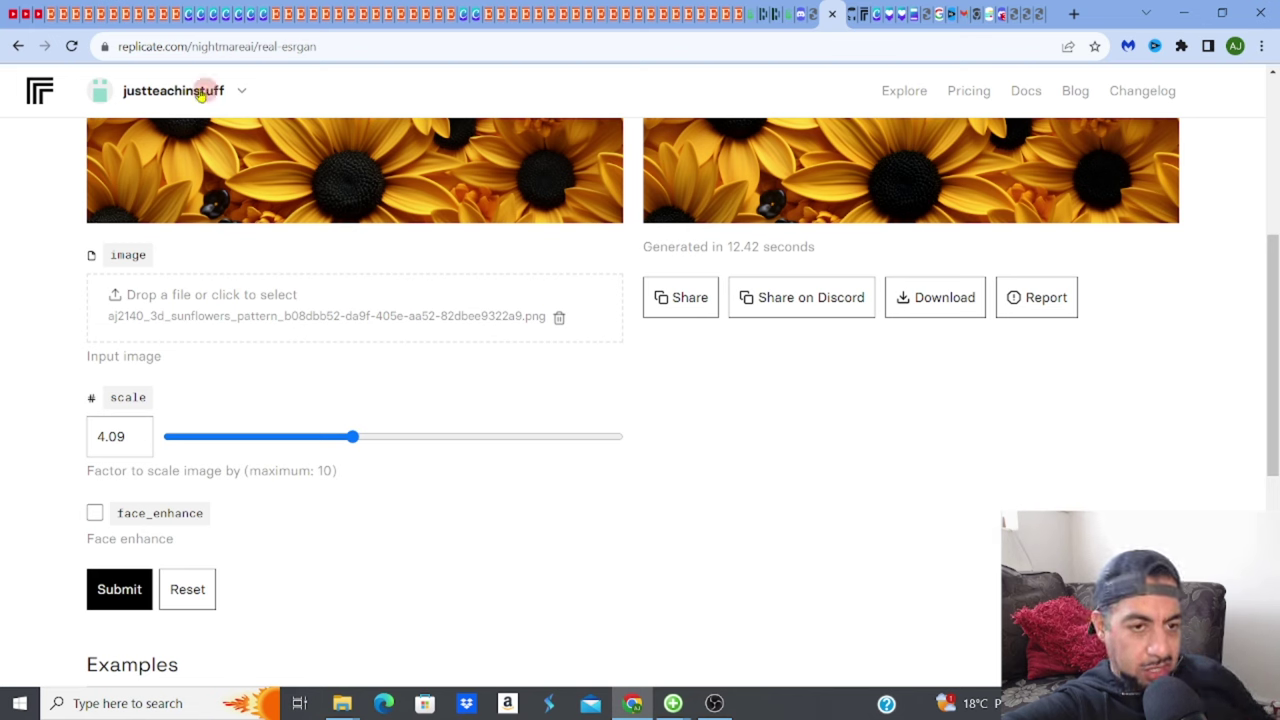
# - Switch to the Etsy results for "mug mockup canva", browse them and open the HUSTLEHEARTDESIGNCo coffee cup mockup template listing
pyautogui.click(51, 27)
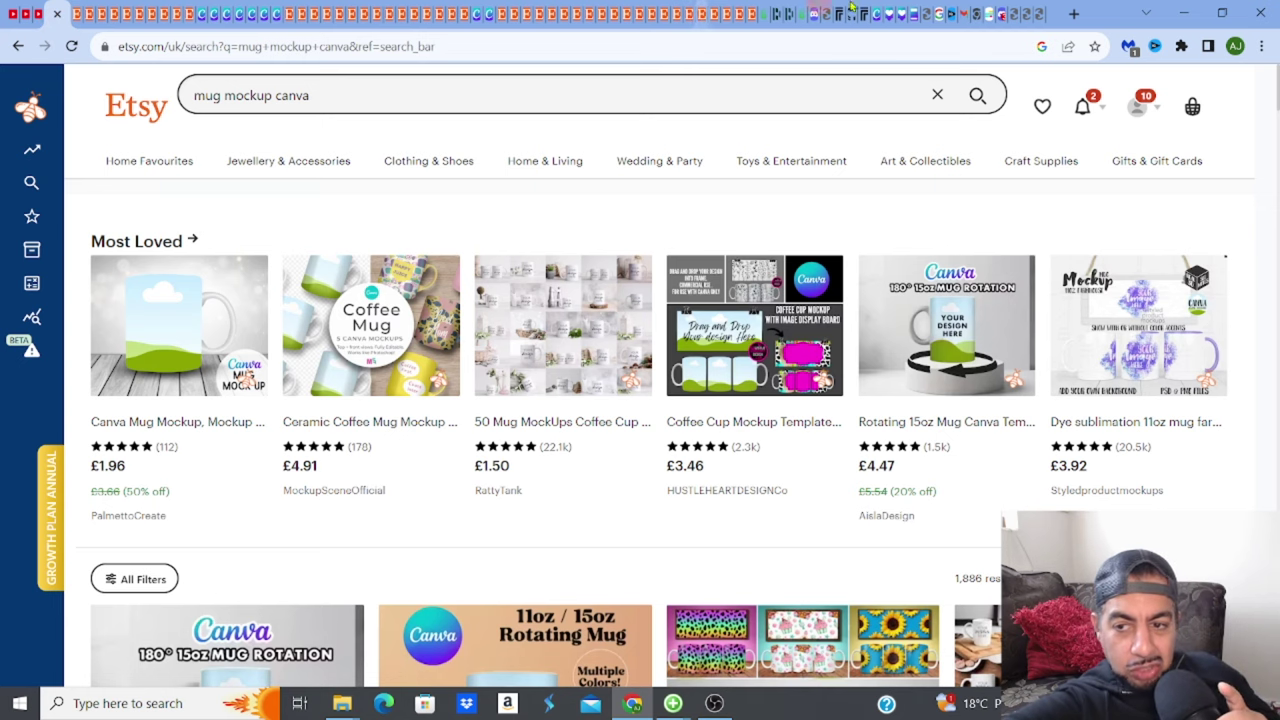
pyautogui.scroll(-4, 1273, 92)
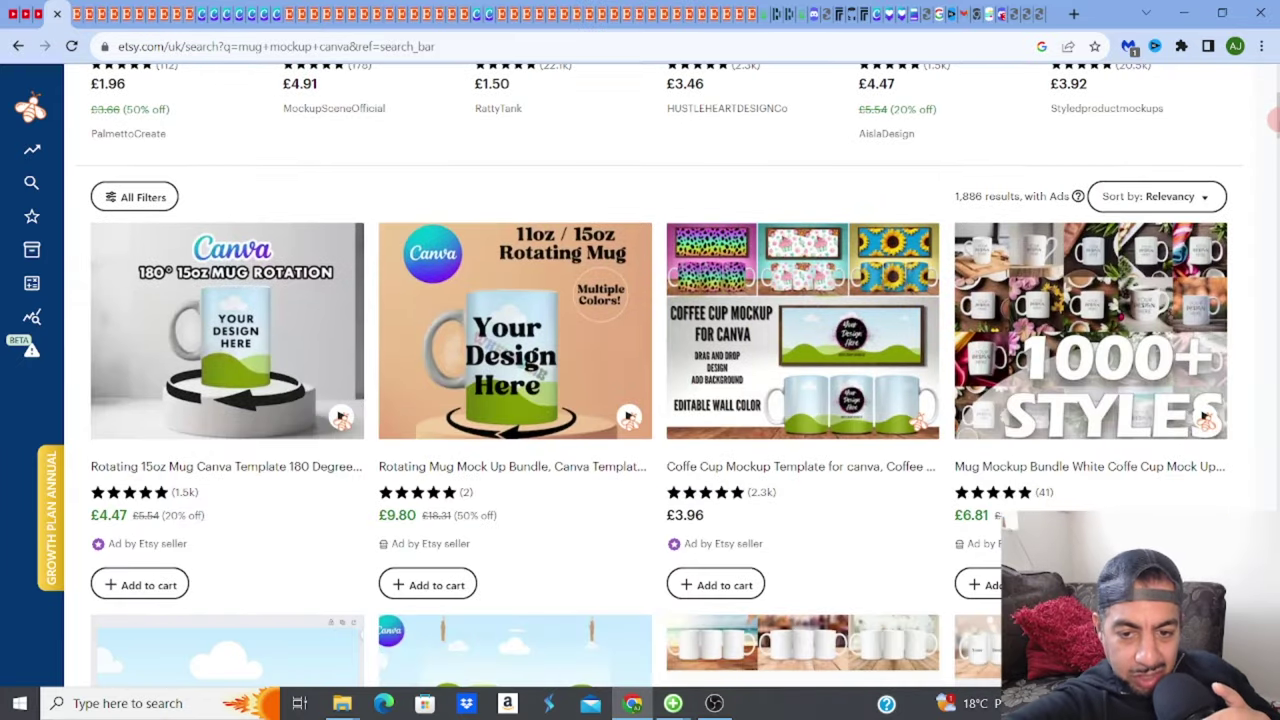
pyautogui.scroll(1, 1273, 119)
pyautogui.scroll(4, 1273, 112)
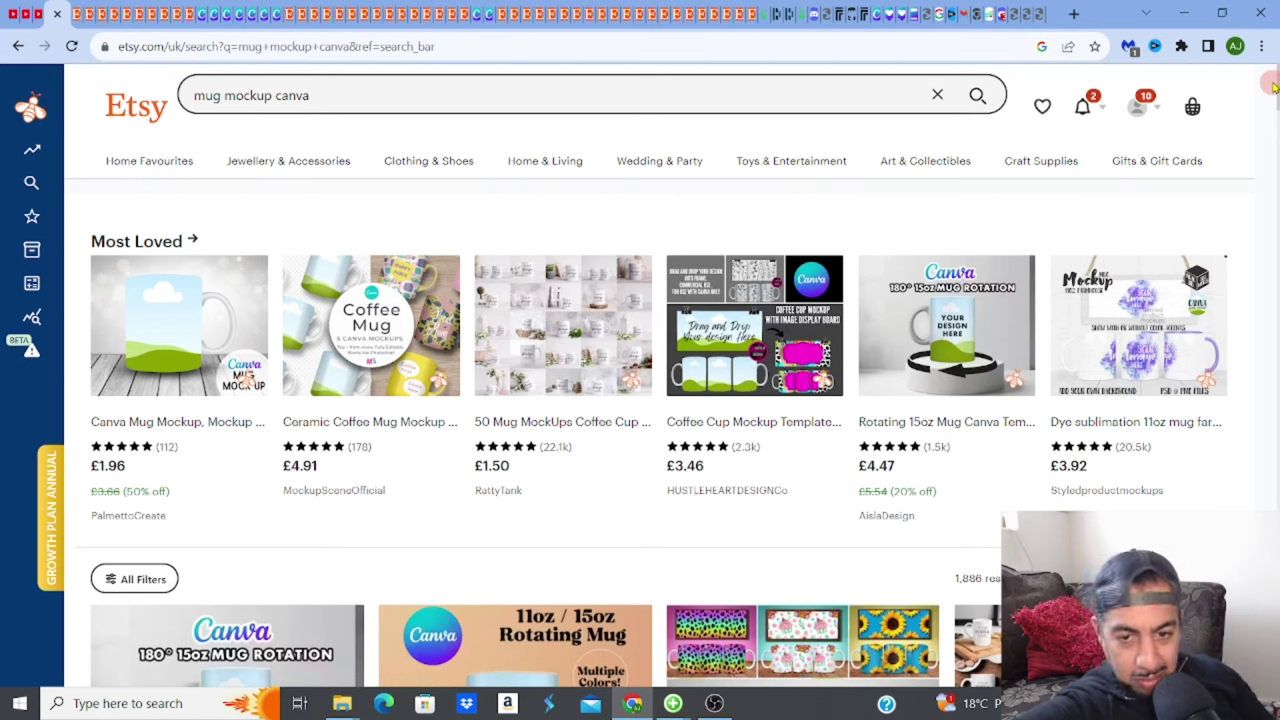
pyautogui.click(711, 357)
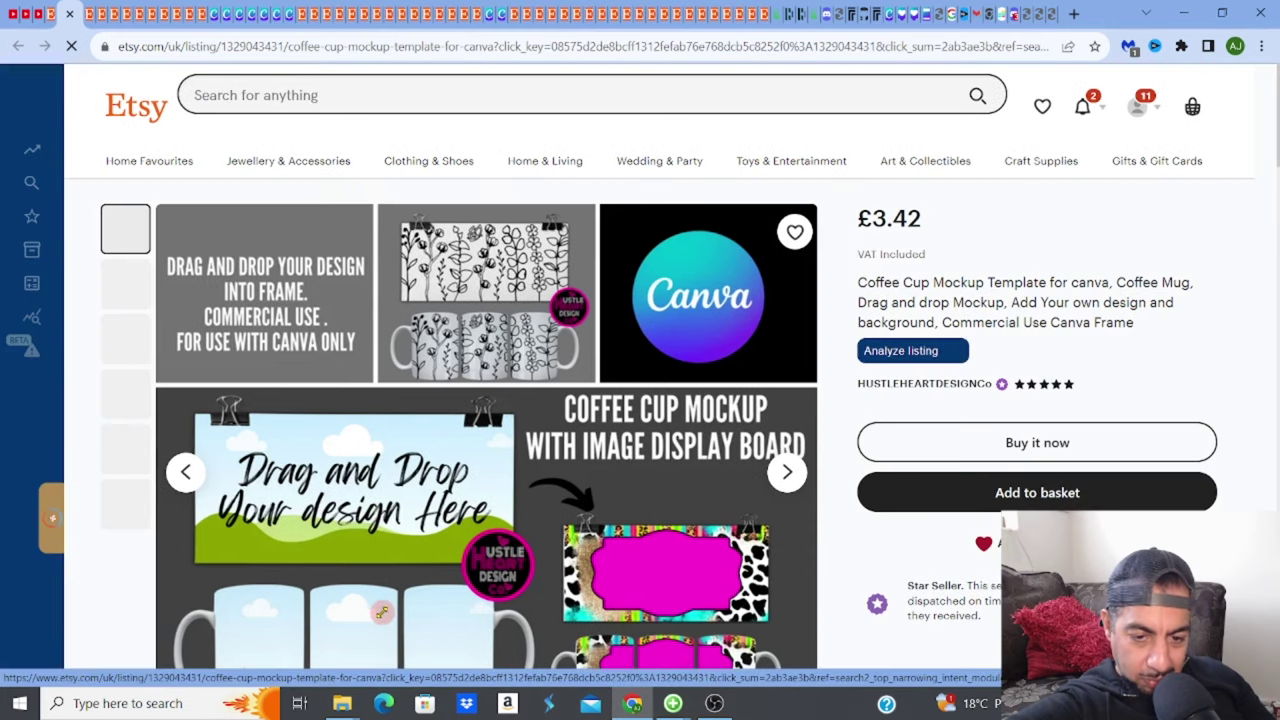
# - Search Etsy for "mug design template"
pyautogui.click(331, 97)
pyautogui.write('mu')
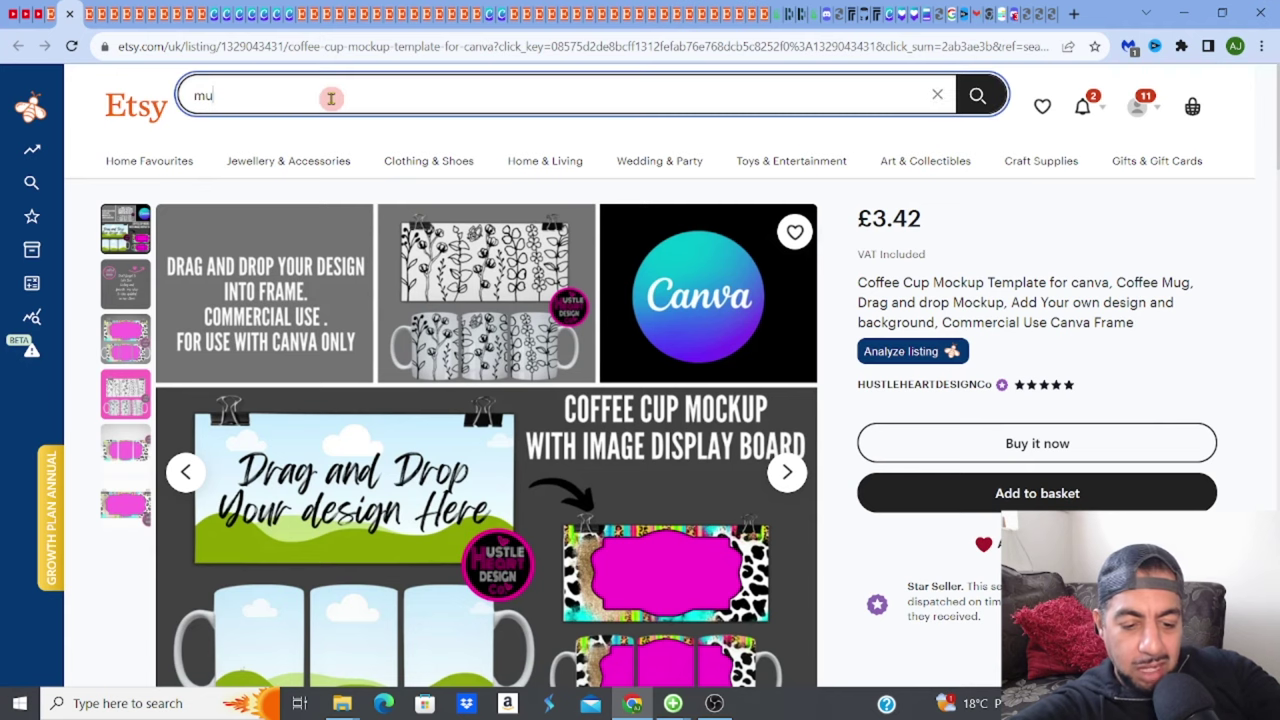
pyautogui.write('g desi')
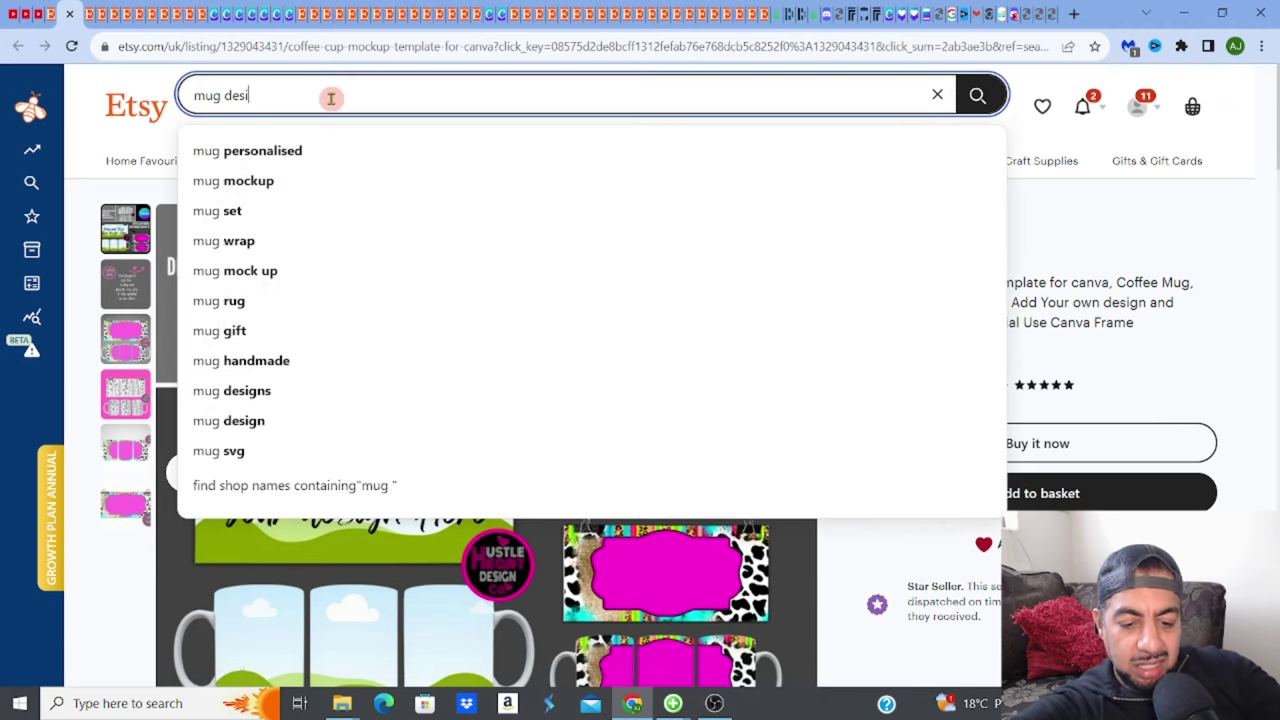
pyautogui.write('gn temp')
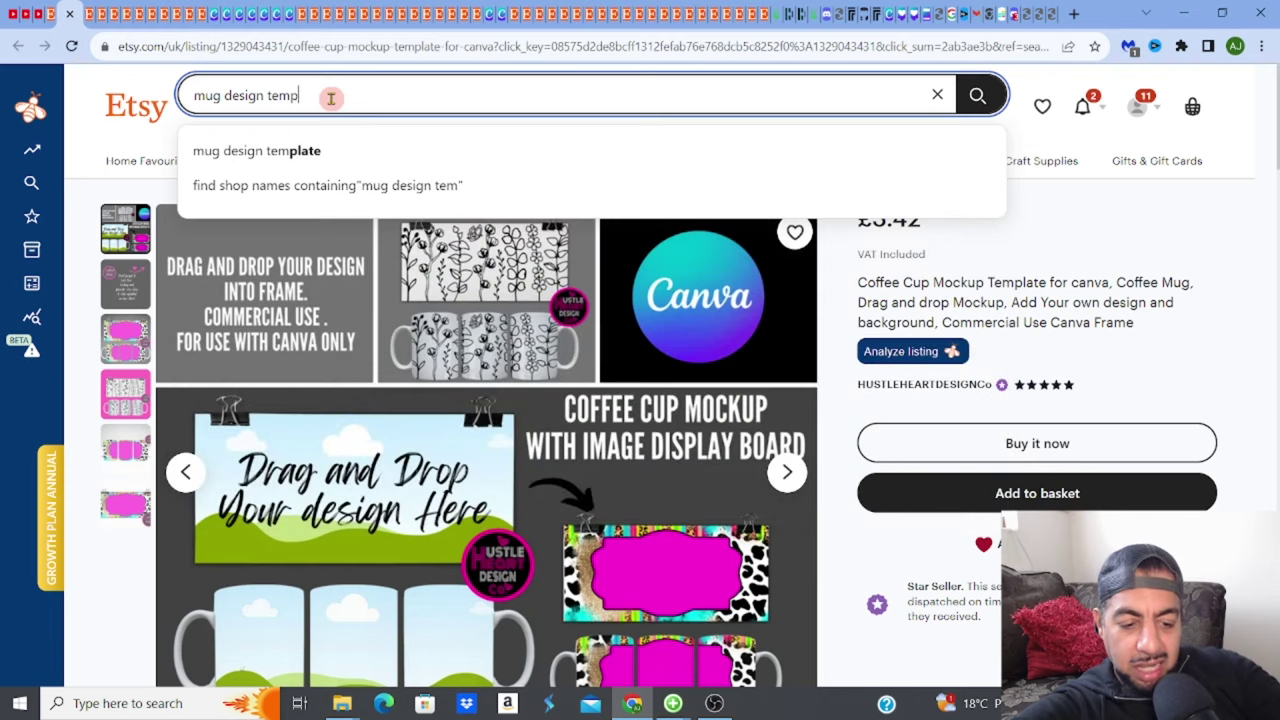
pyautogui.write('late')
pyautogui.press('Return')
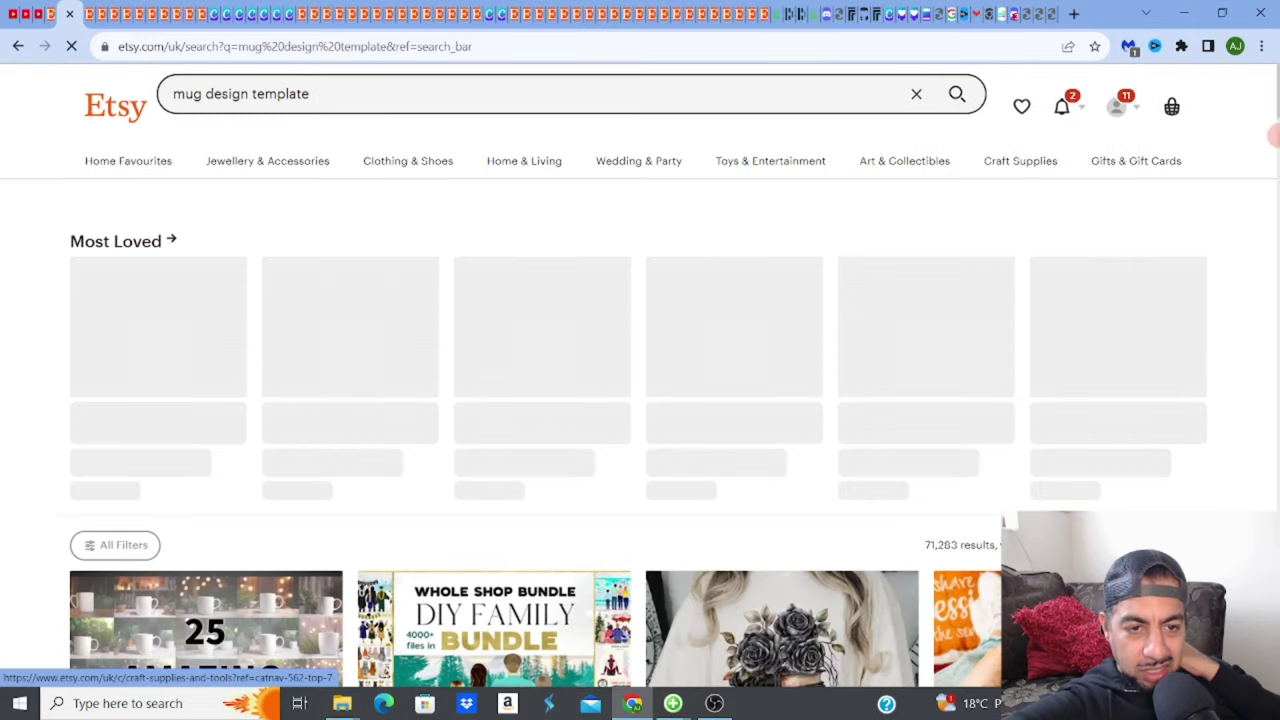
# - Browse the template results and open the Full Wrap Mug Templates 11oz, 12oz, 15oz listing by SimpleShotsStudio to view its images
pyautogui.scroll(-5, 1272, 132)
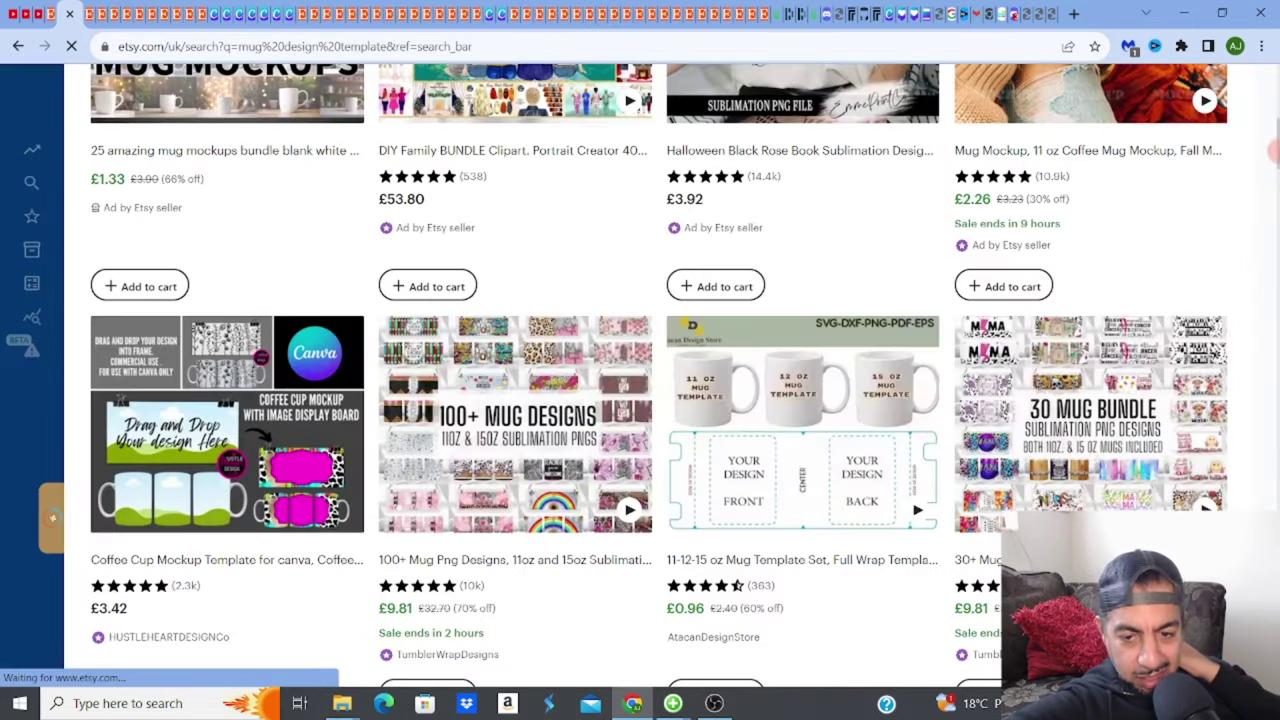
pyautogui.scroll(-3, 1273, 158)
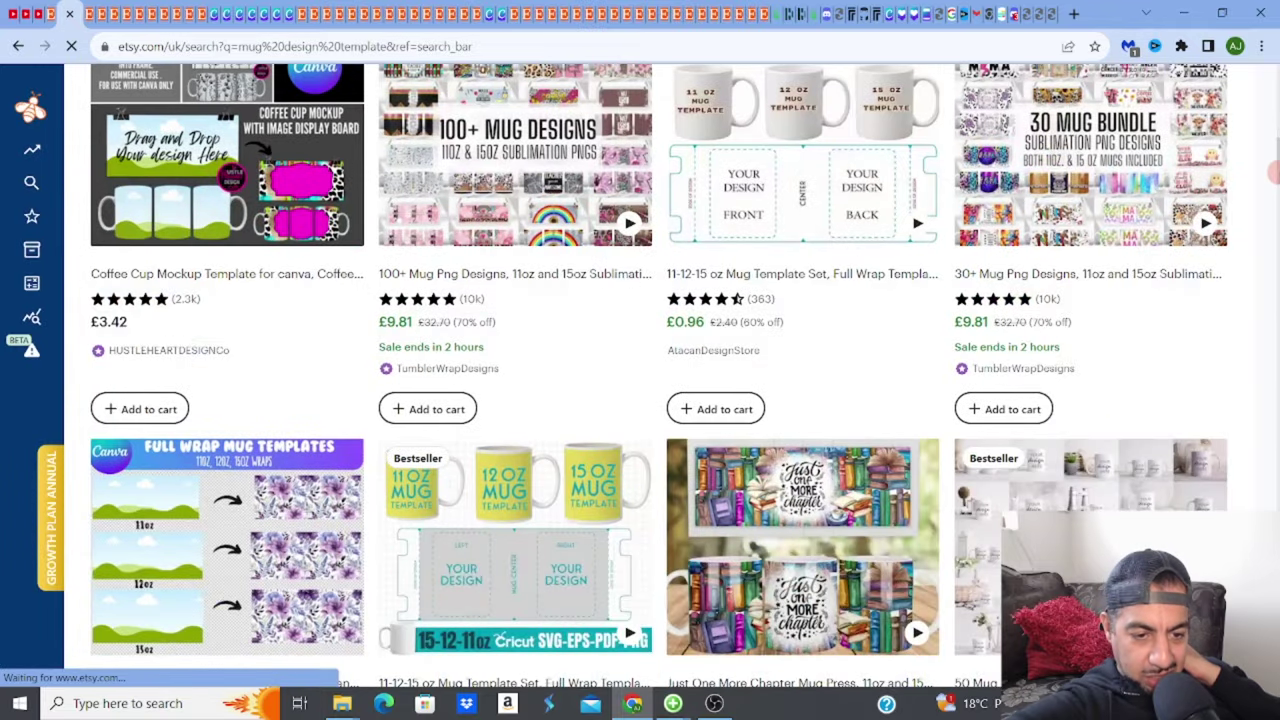
pyautogui.scroll(-2, 1273, 160)
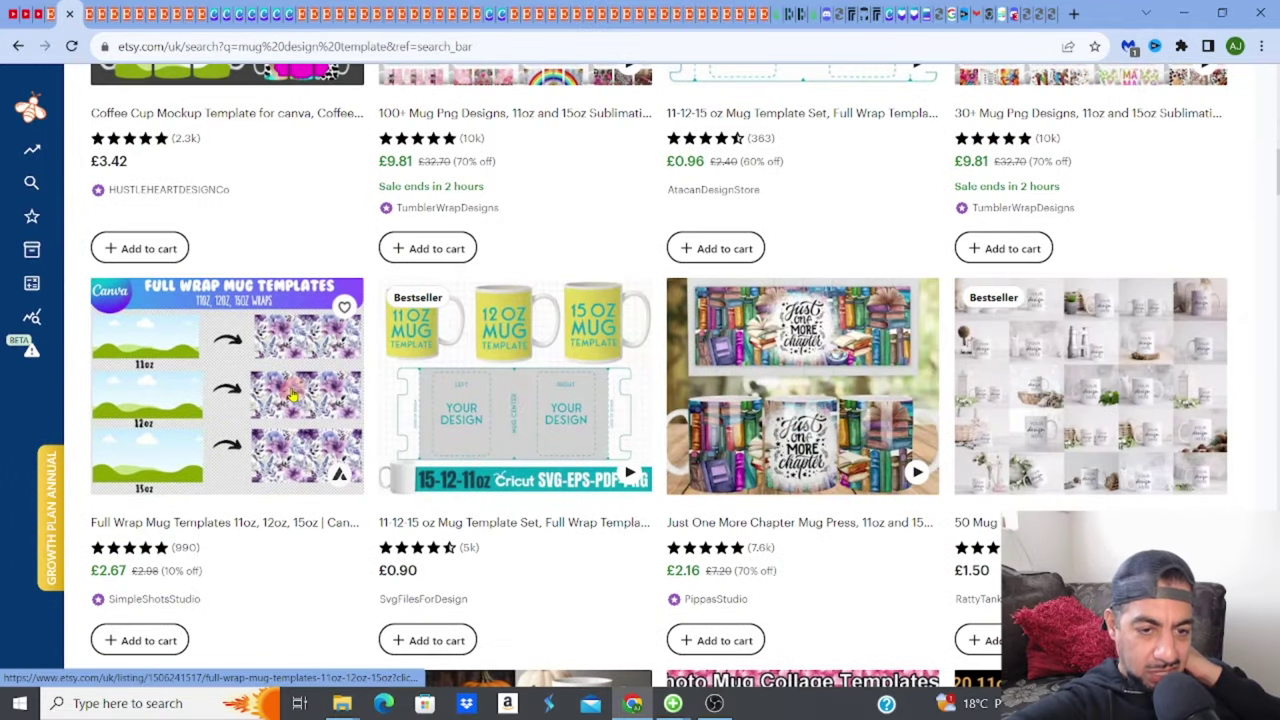
pyautogui.click(292, 395)
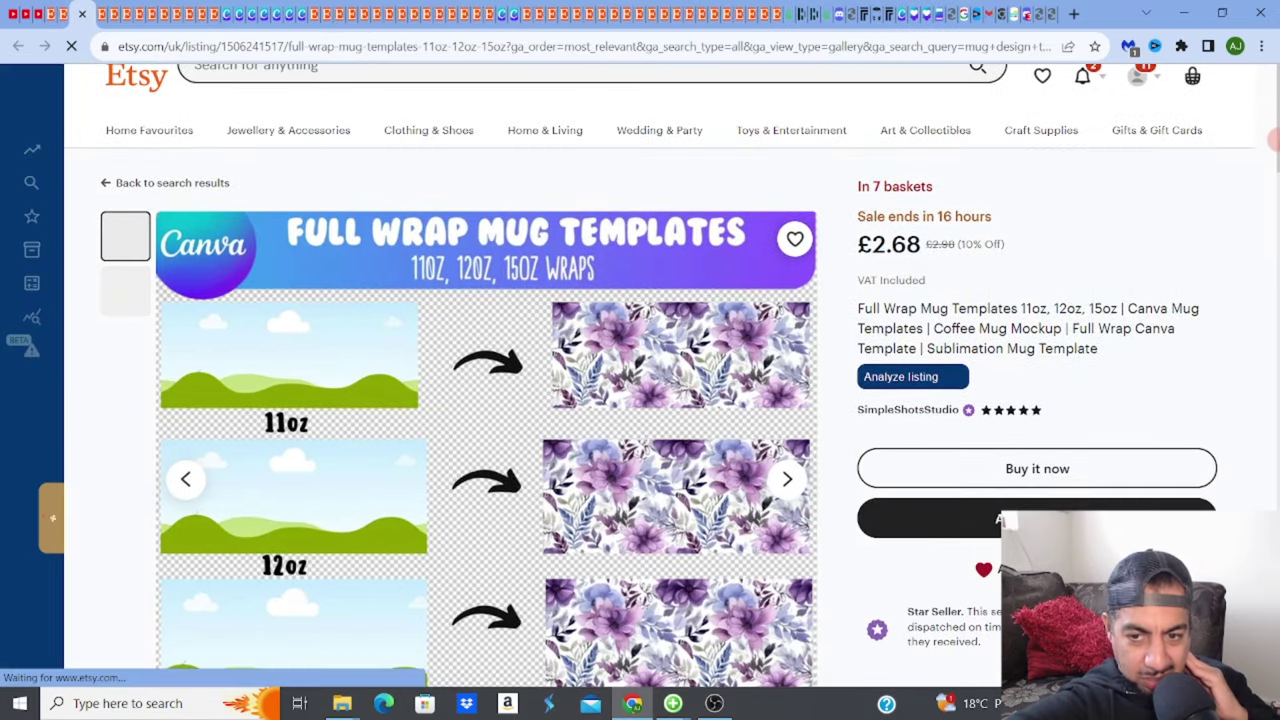
pyautogui.scroll(-1, 665, 155)
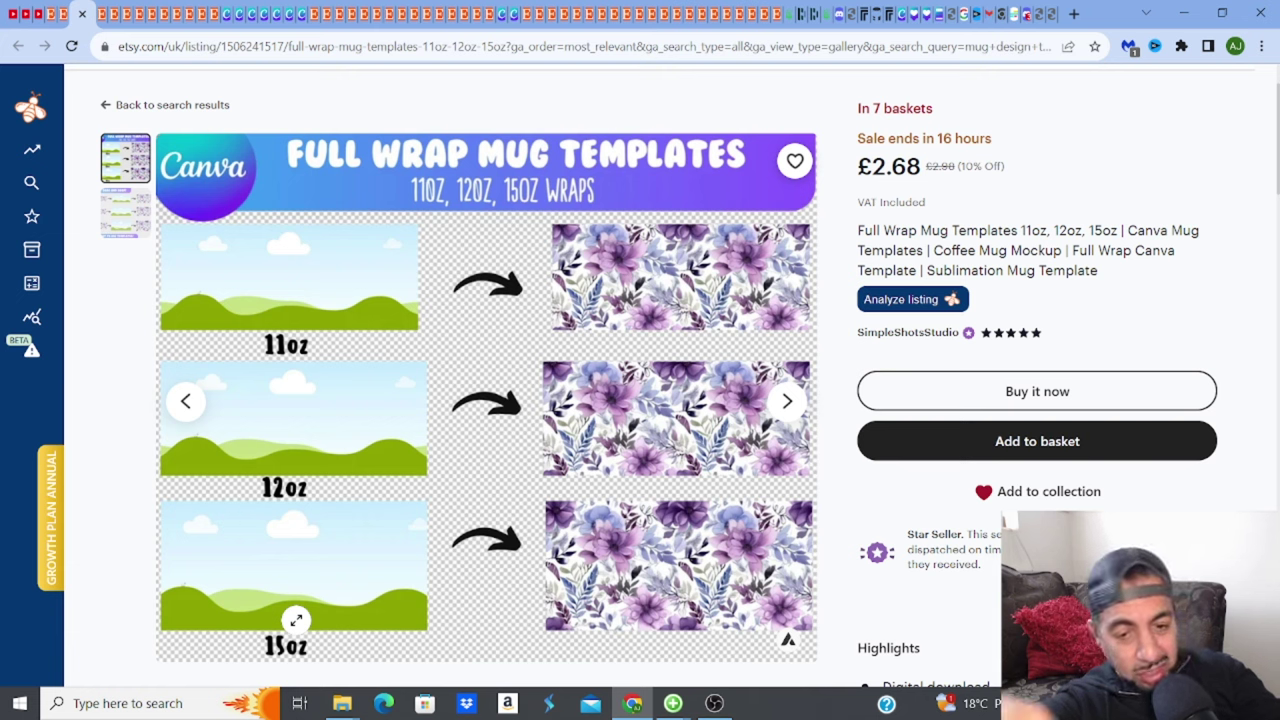
# - Switch to the Canva home page and open the recent design 11oz (8.5 x 3.5).pdf
pyautogui.moveTo(130, 89)
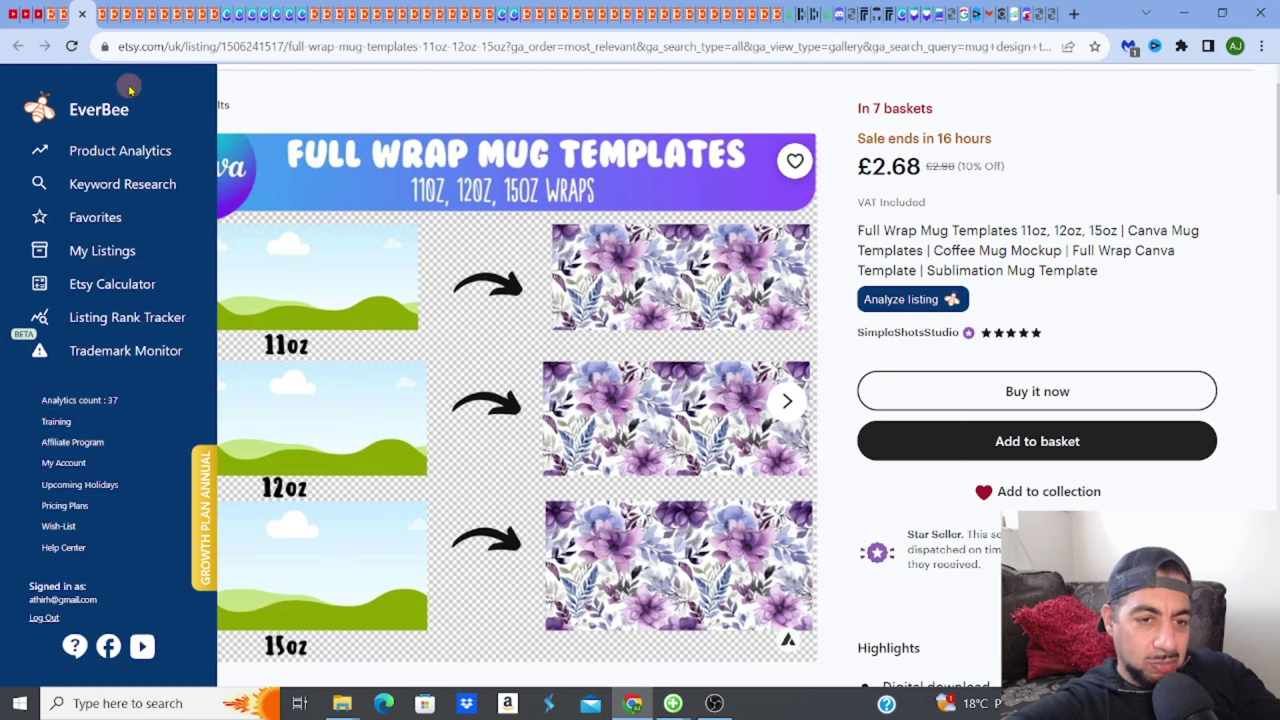
pyautogui.click(226, 16)
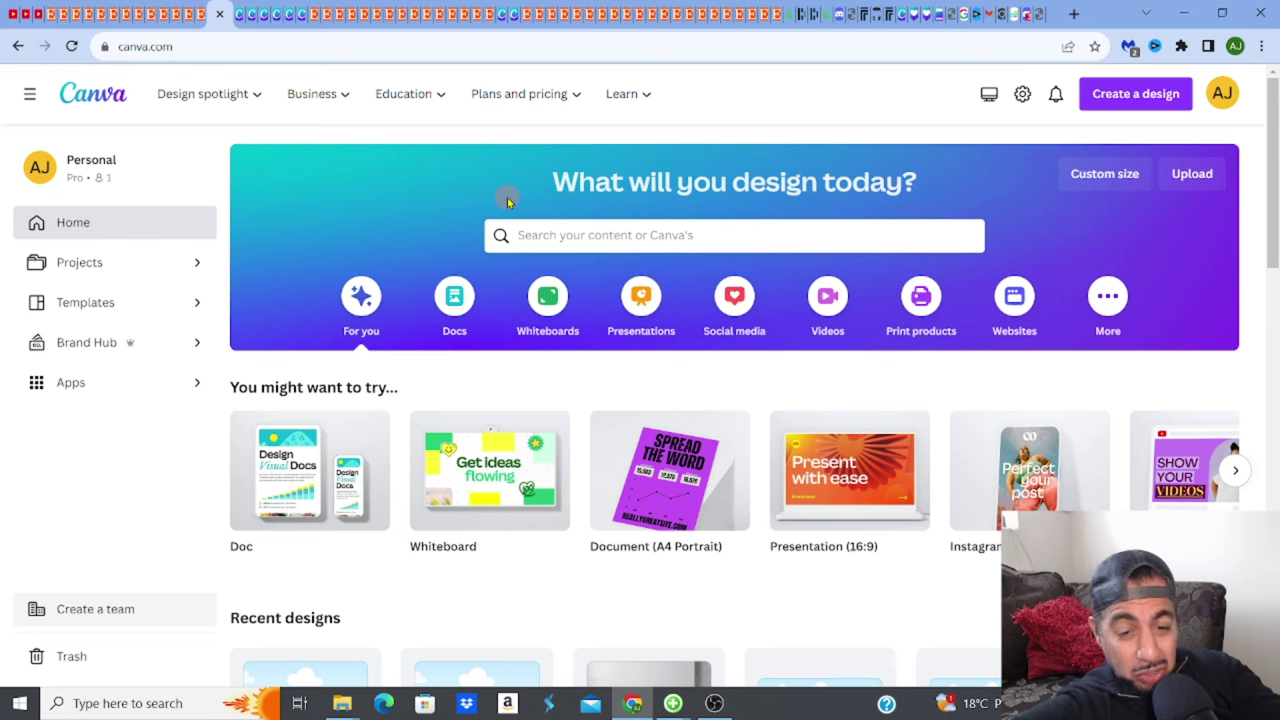
pyautogui.moveTo(1274, 154); pyautogui.dragTo(1275, 290)
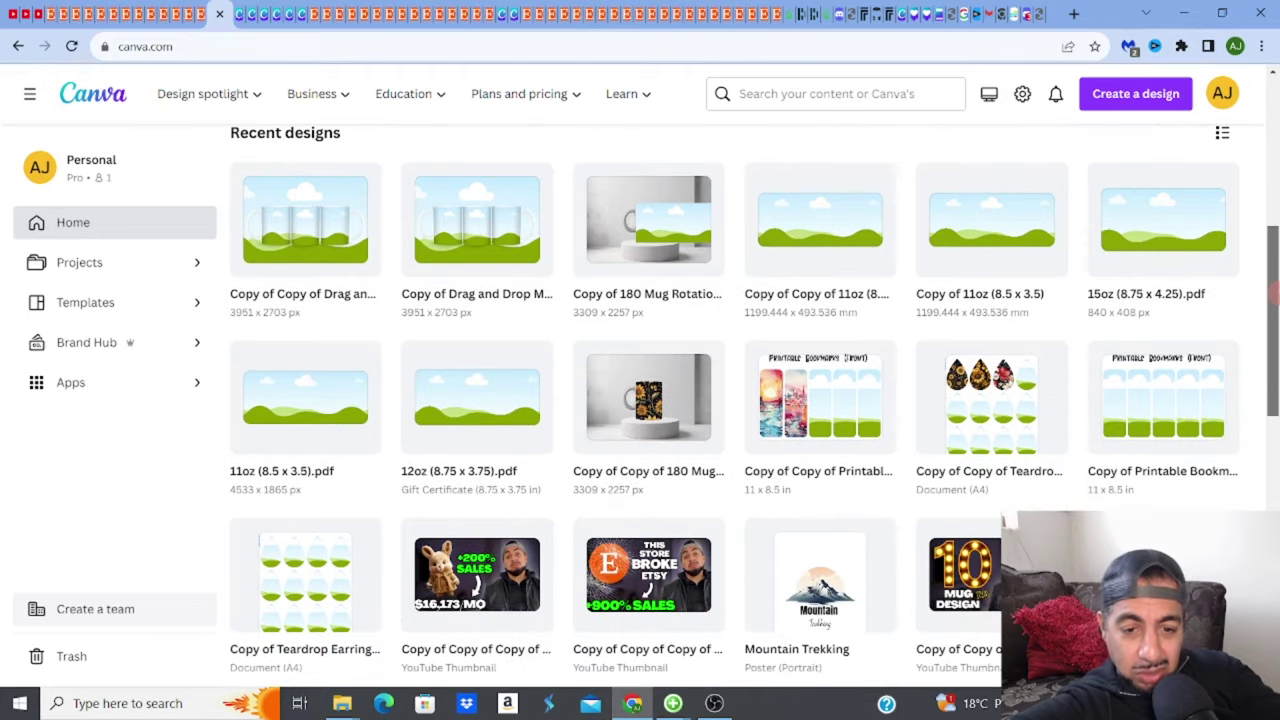
pyautogui.click(316, 401)
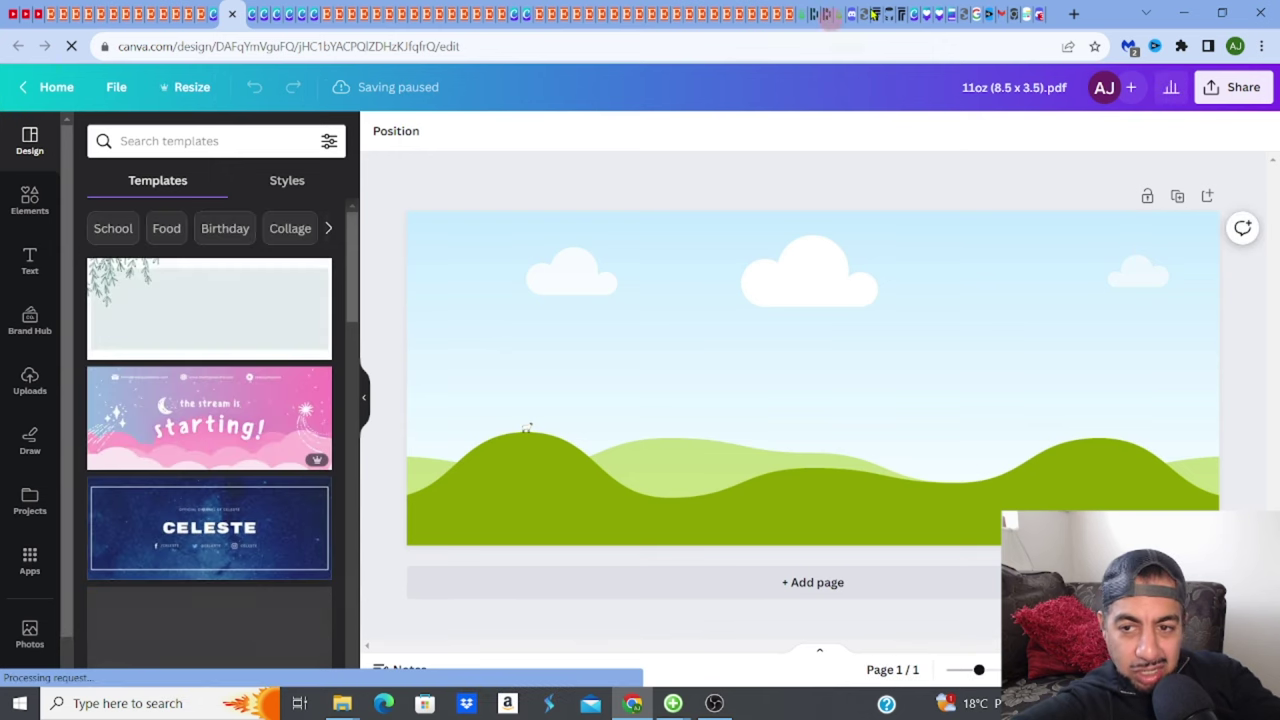
pyautogui.click(1040, 16)
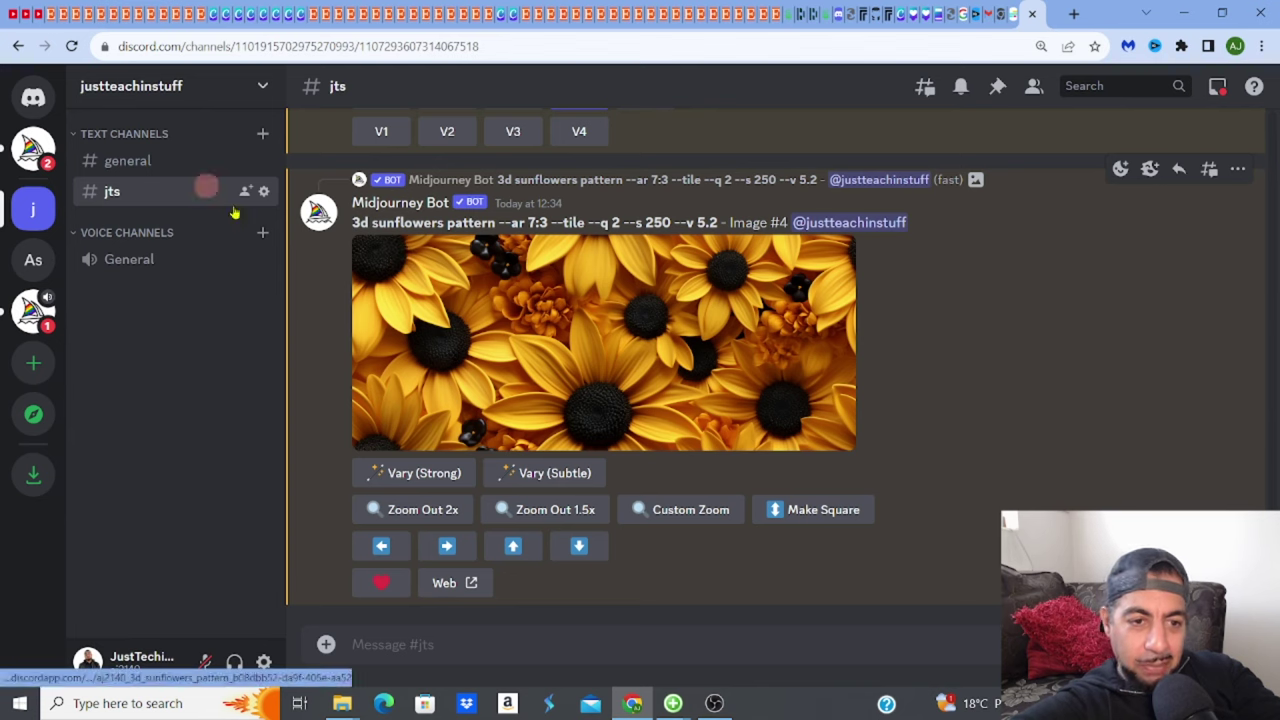
pyautogui.moveTo(240, 26)
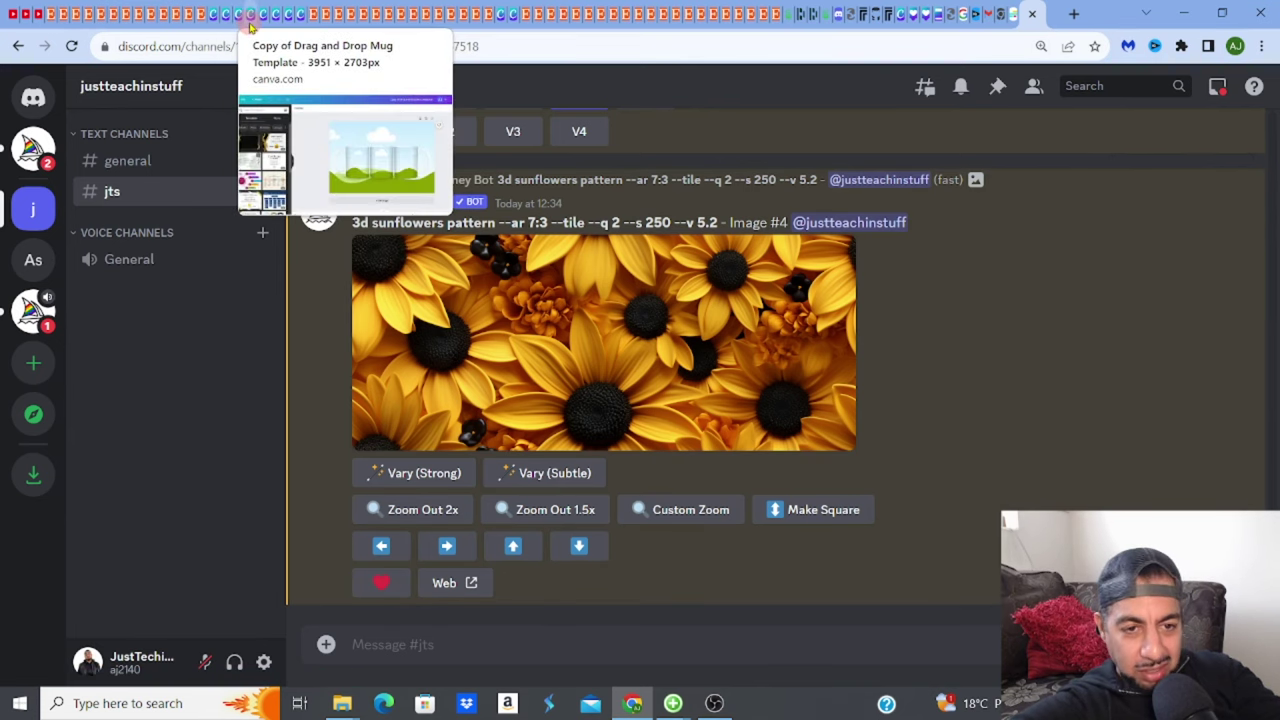
pyautogui.click(225, 25)
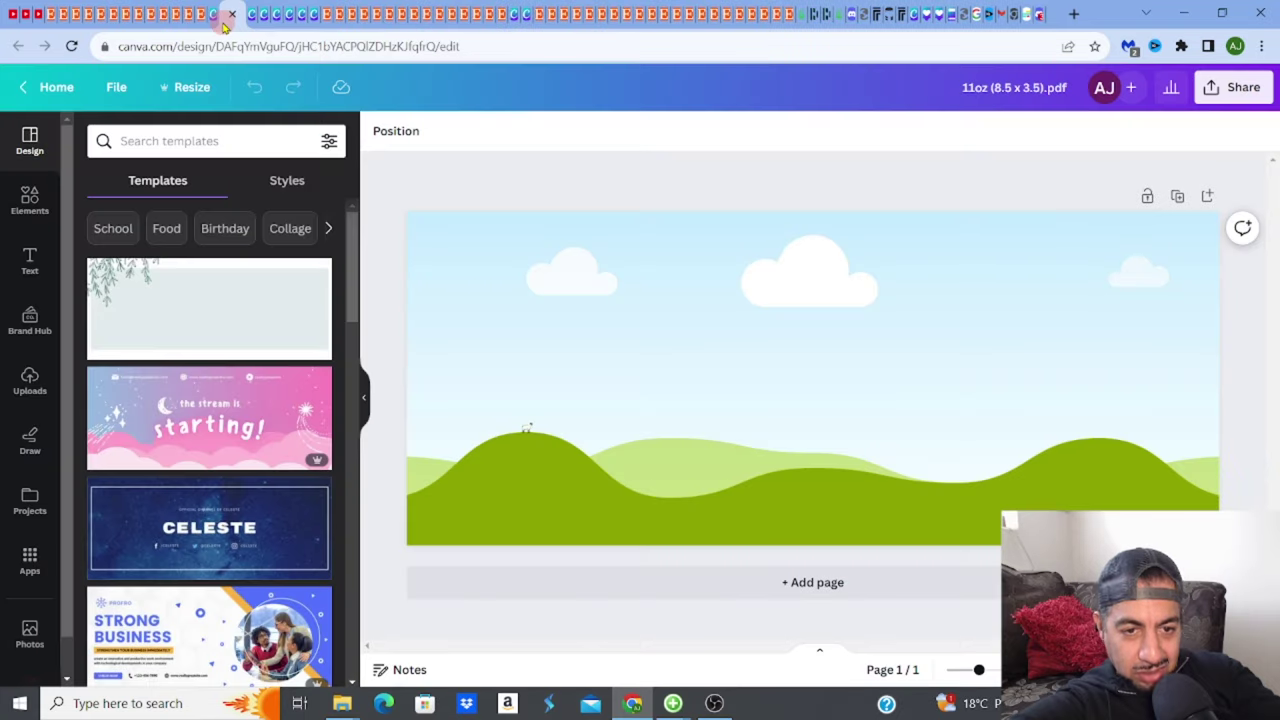
# - Upload the original 3D sunflowers pattern PNG from Downloads to the Canva uploads
pyautogui.click(31, 377)
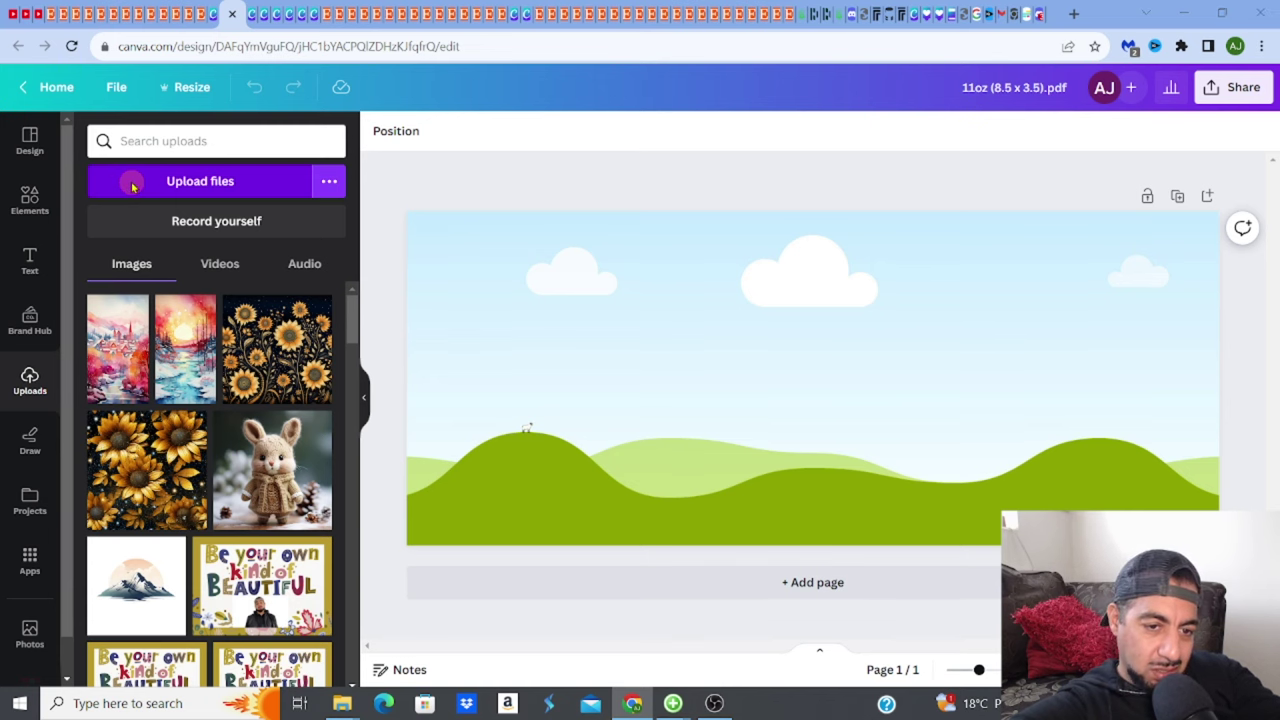
pyautogui.click(131, 182)
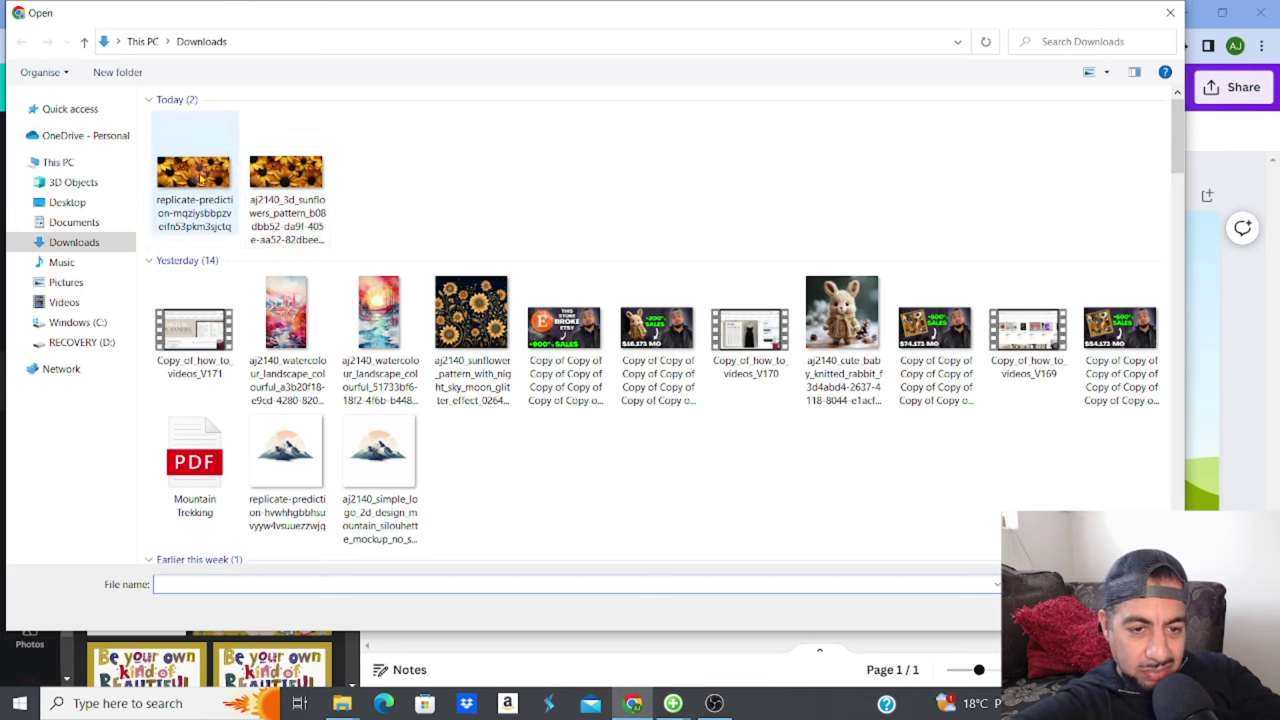
pyautogui.click(287, 176)
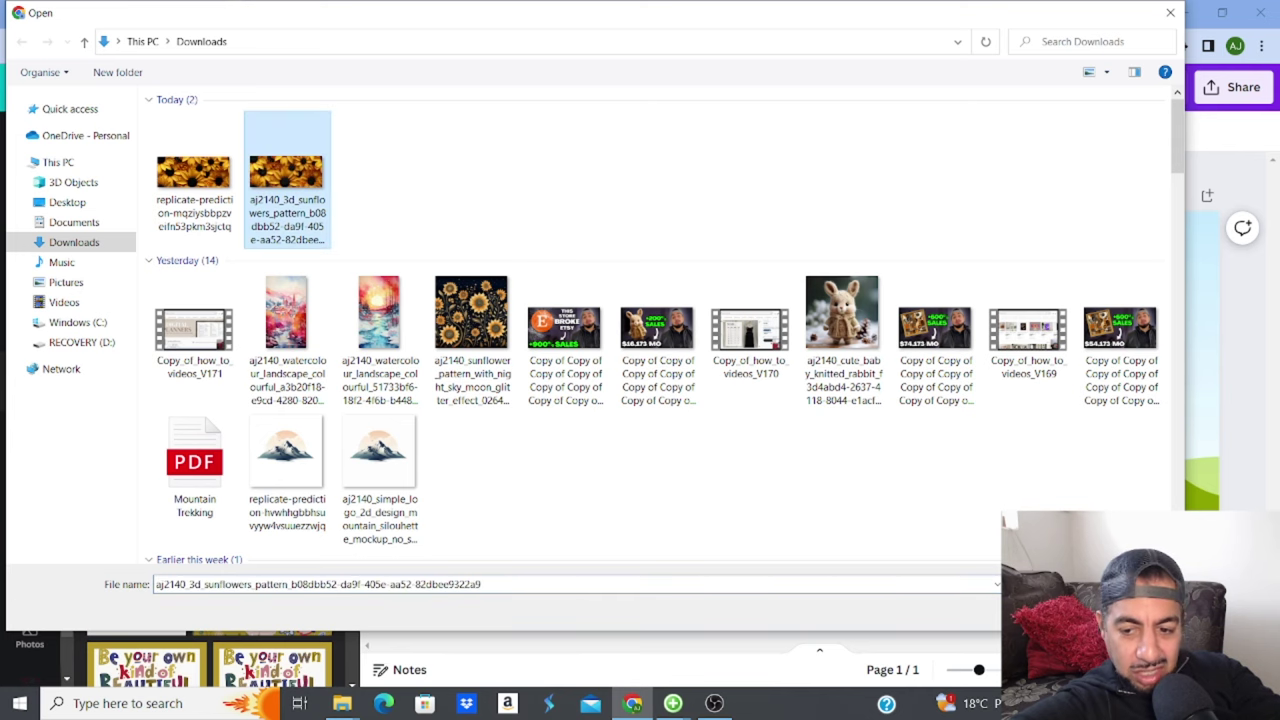
pyautogui.doubleClick(287, 176)
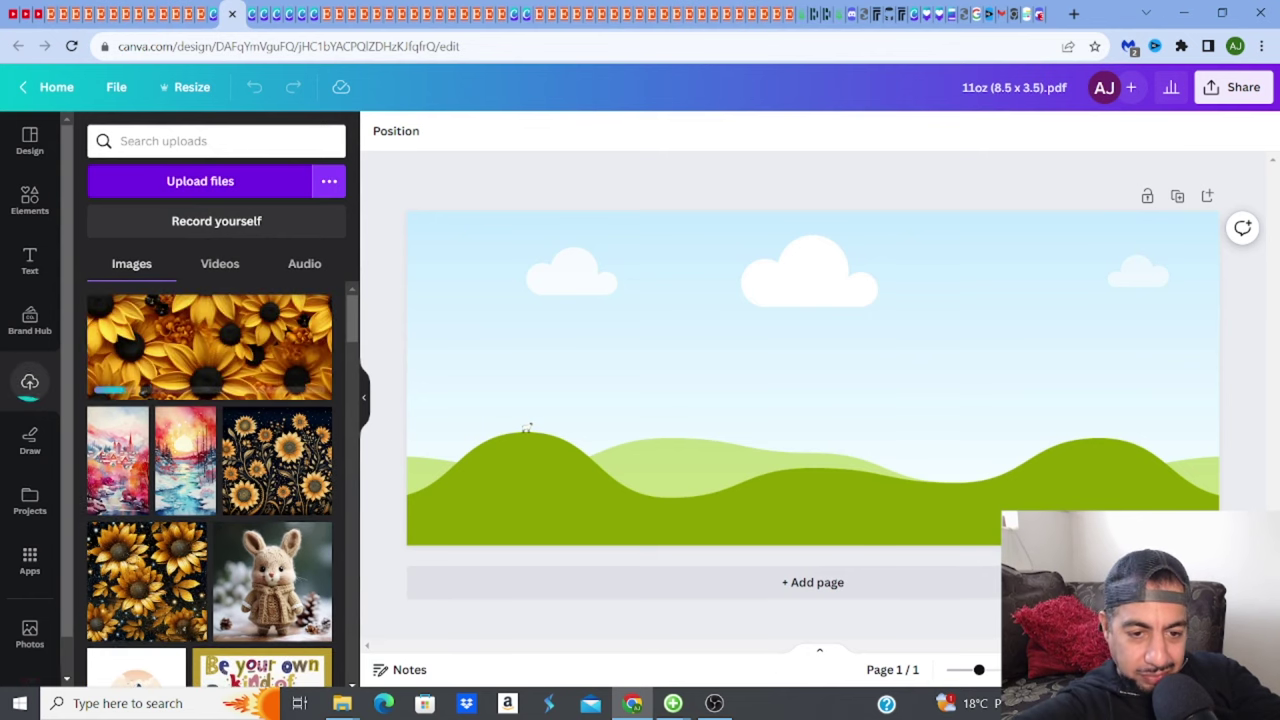
# - Place the uploaded sunflower pattern into the 11oz template's frame so it fills the page, and add a blank second page
pyautogui.click(185, 342)
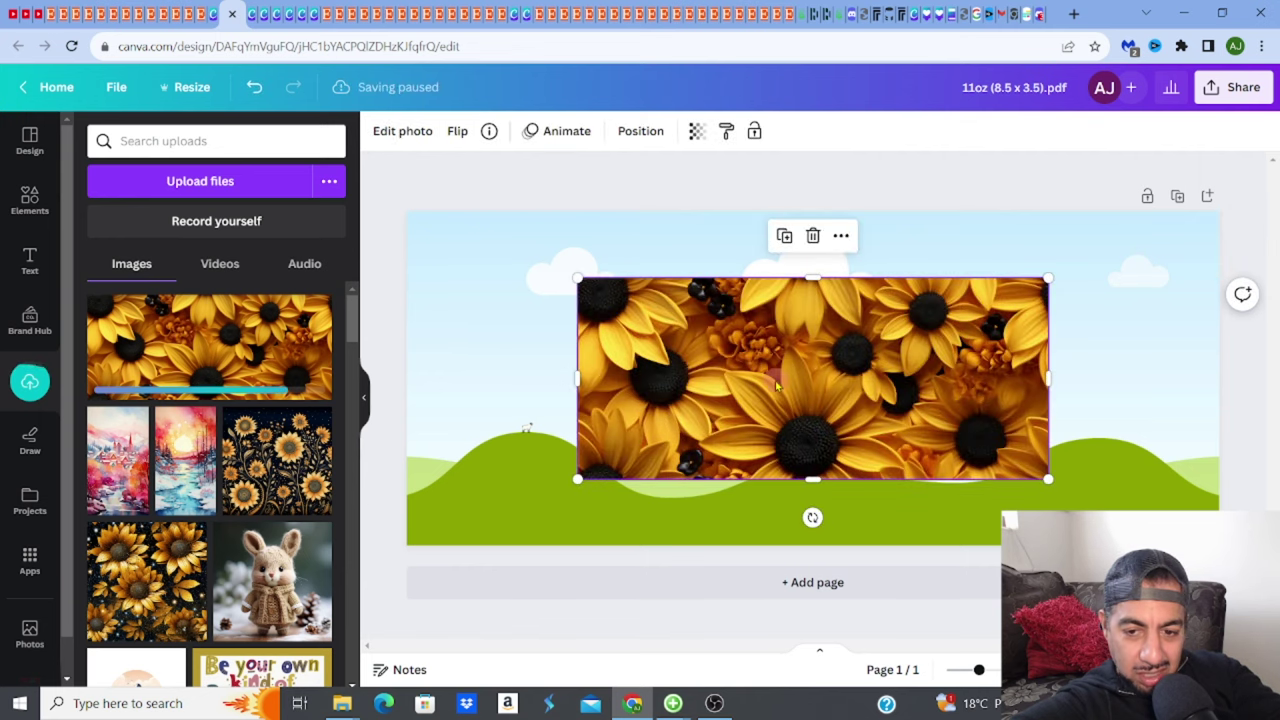
pyautogui.moveTo(724, 340); pyautogui.dragTo(697, 314)
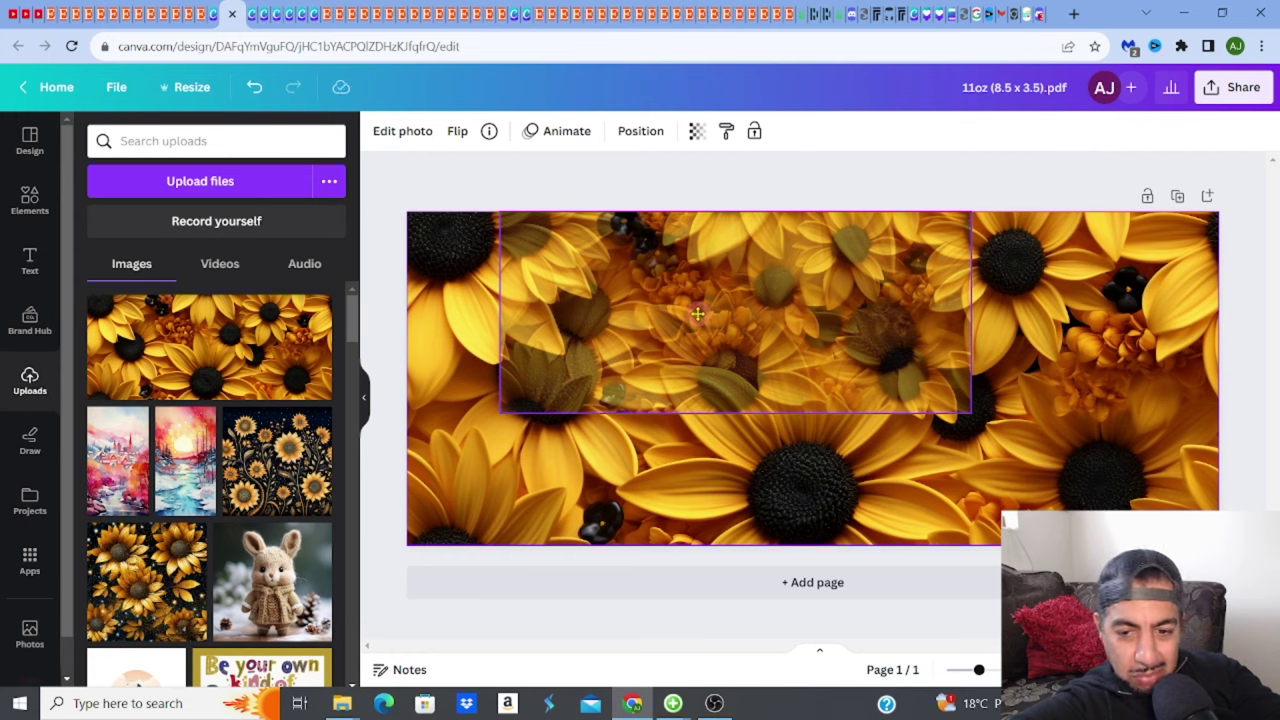
pyautogui.moveTo(697, 314); pyautogui.dragTo(700, 318)
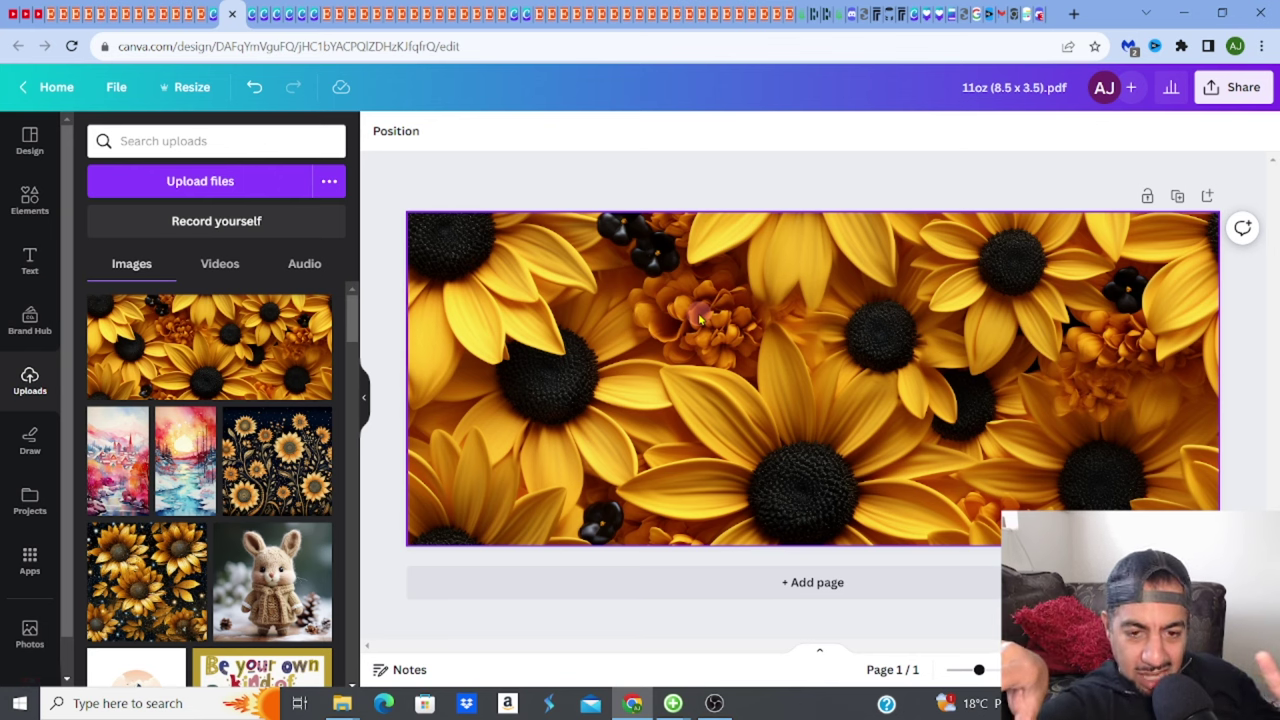
pyautogui.click(733, 584)
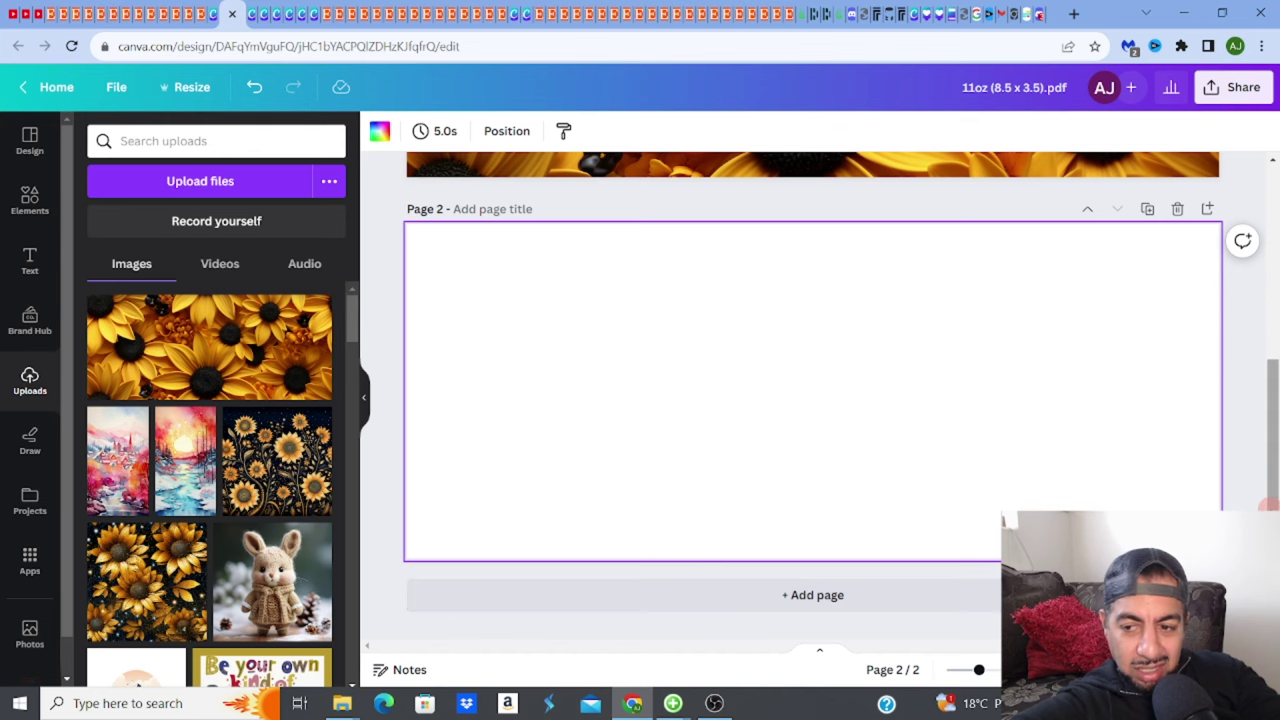
# - Return to the sunflower page of the 11oz design and view its sharing and download options
pyautogui.scroll(3, 1256, 313)
pyautogui.scroll(1, 1256, 313)
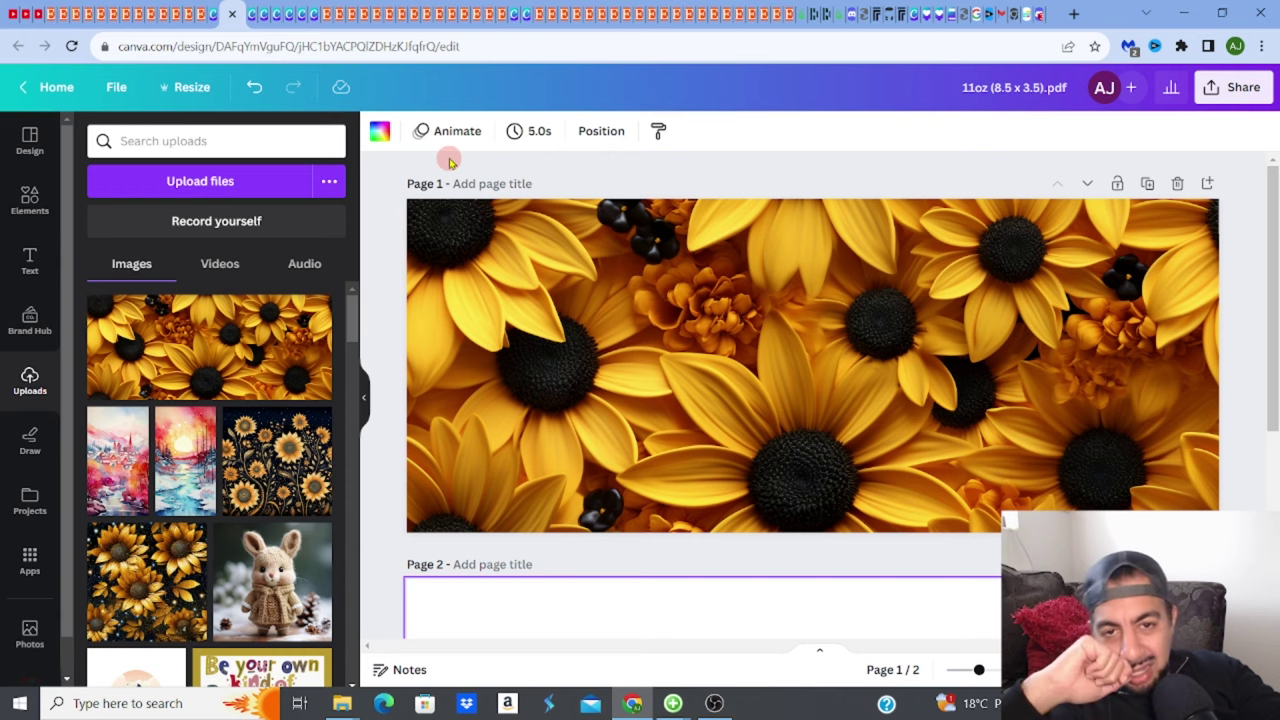
pyautogui.click(1226, 90)
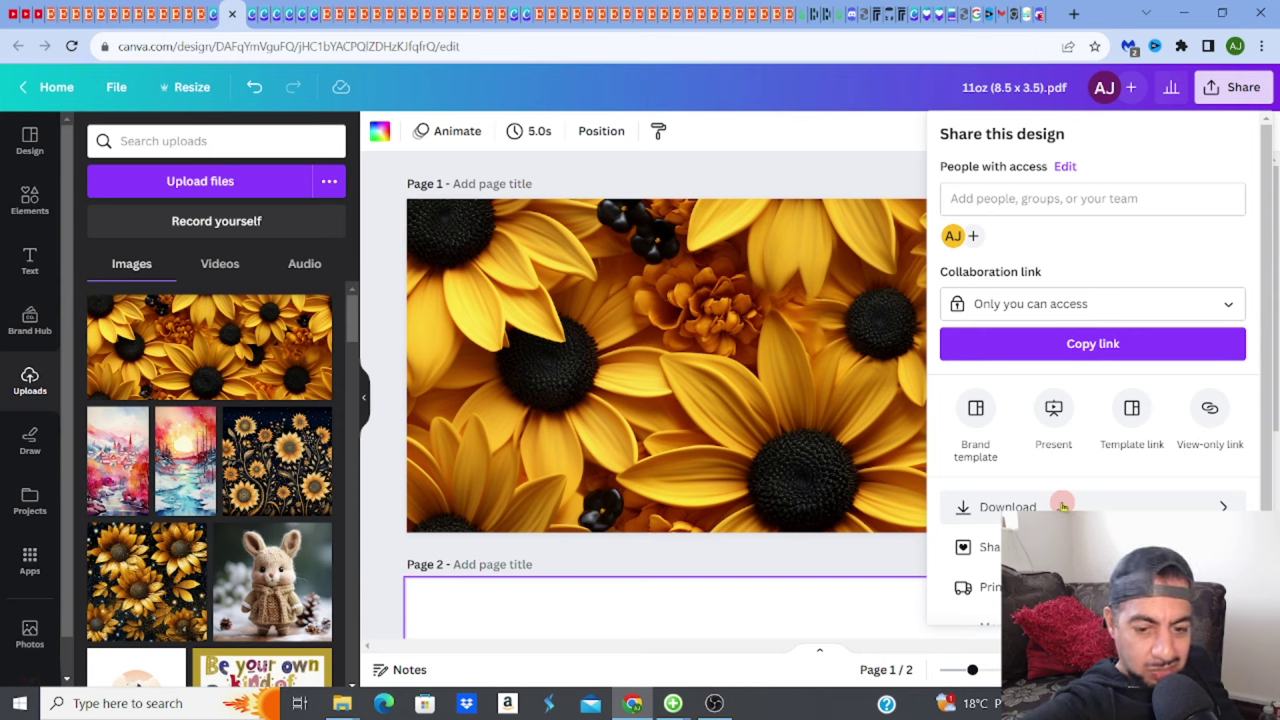
pyautogui.click(838, 130)
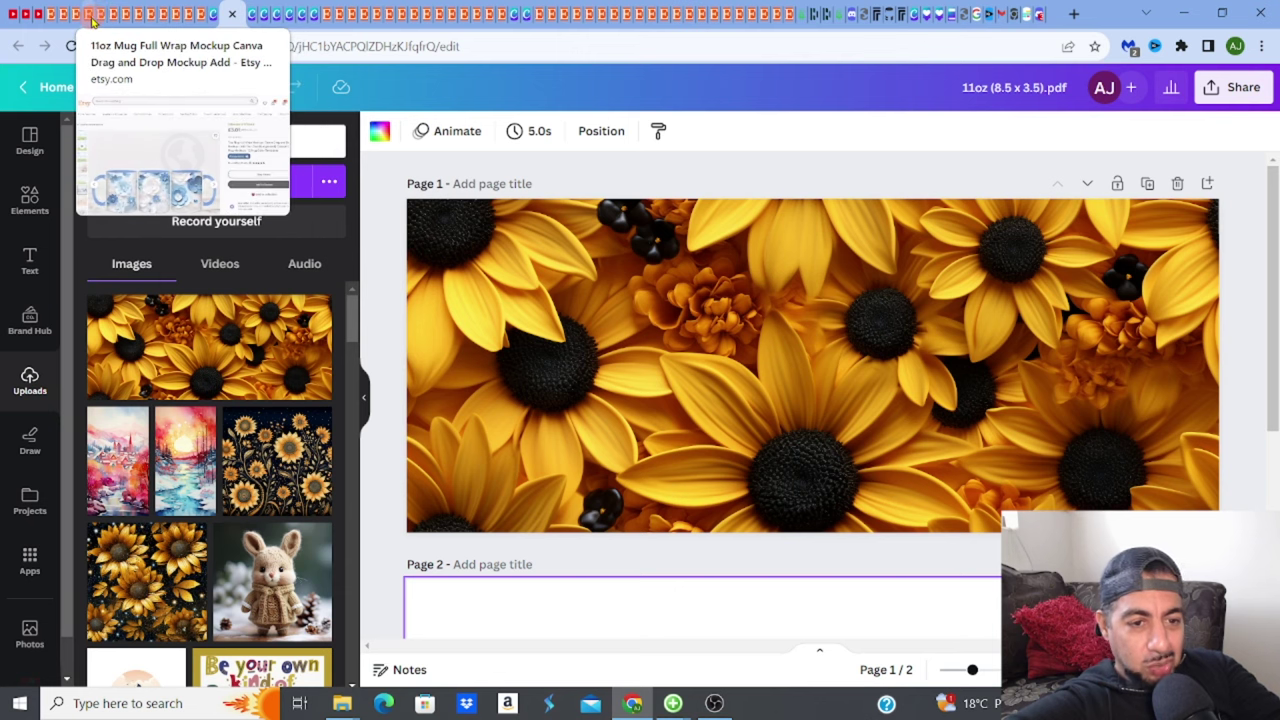
# - Switch to the Etsy 11oz Mug Full Wrap Mockup listing, then inspect the rose mug mockup in the 3D floral mug wrap bundle's enlarged image
pyautogui.click(92, 14)
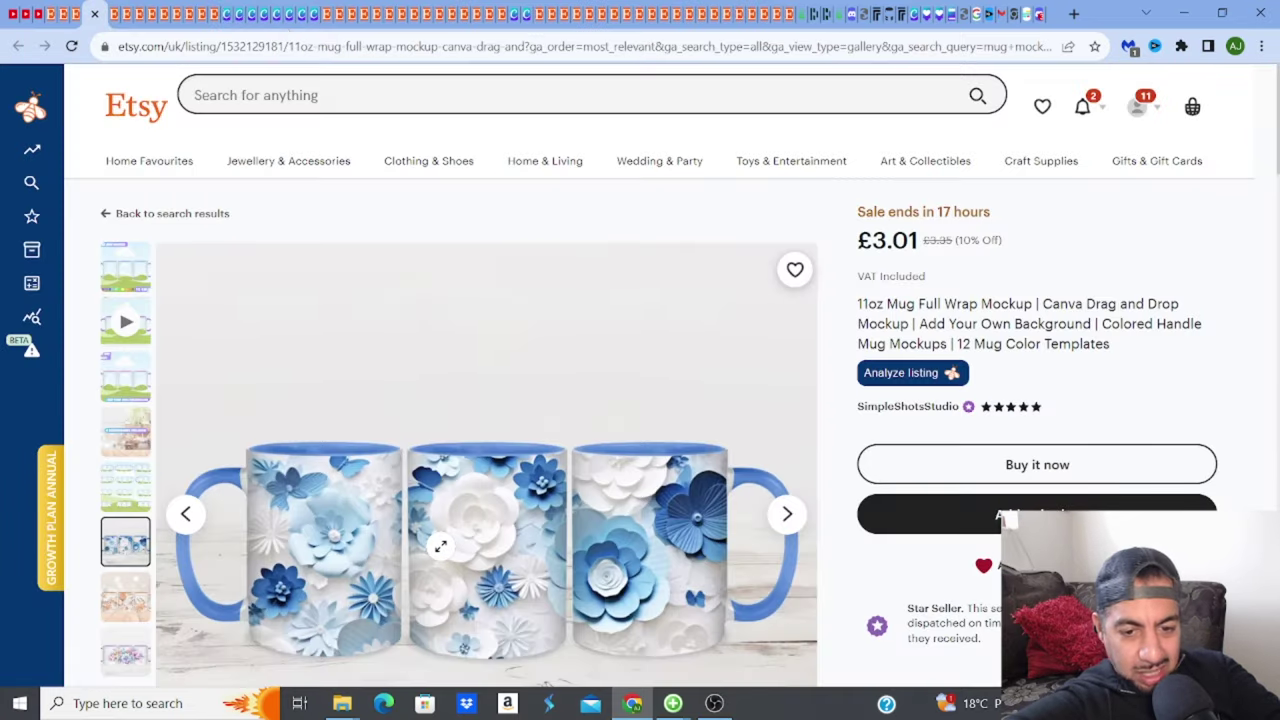
pyautogui.click(152, 22)
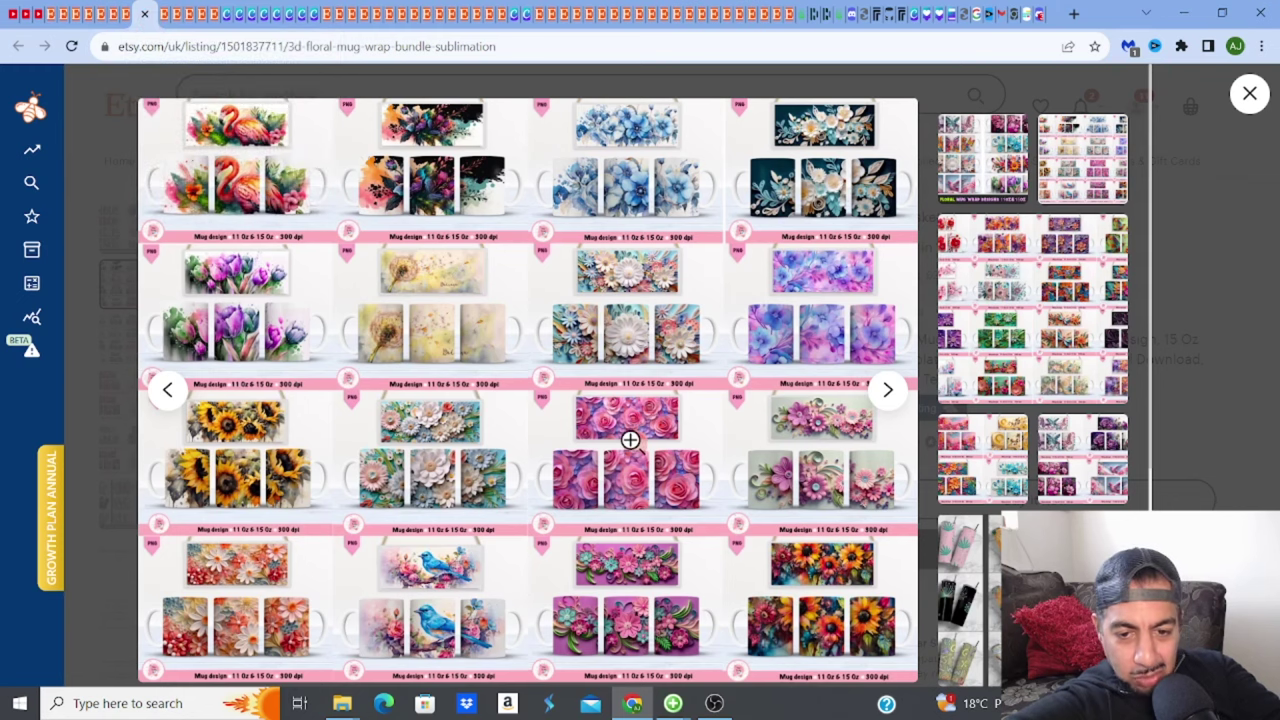
pyautogui.click(630, 440)
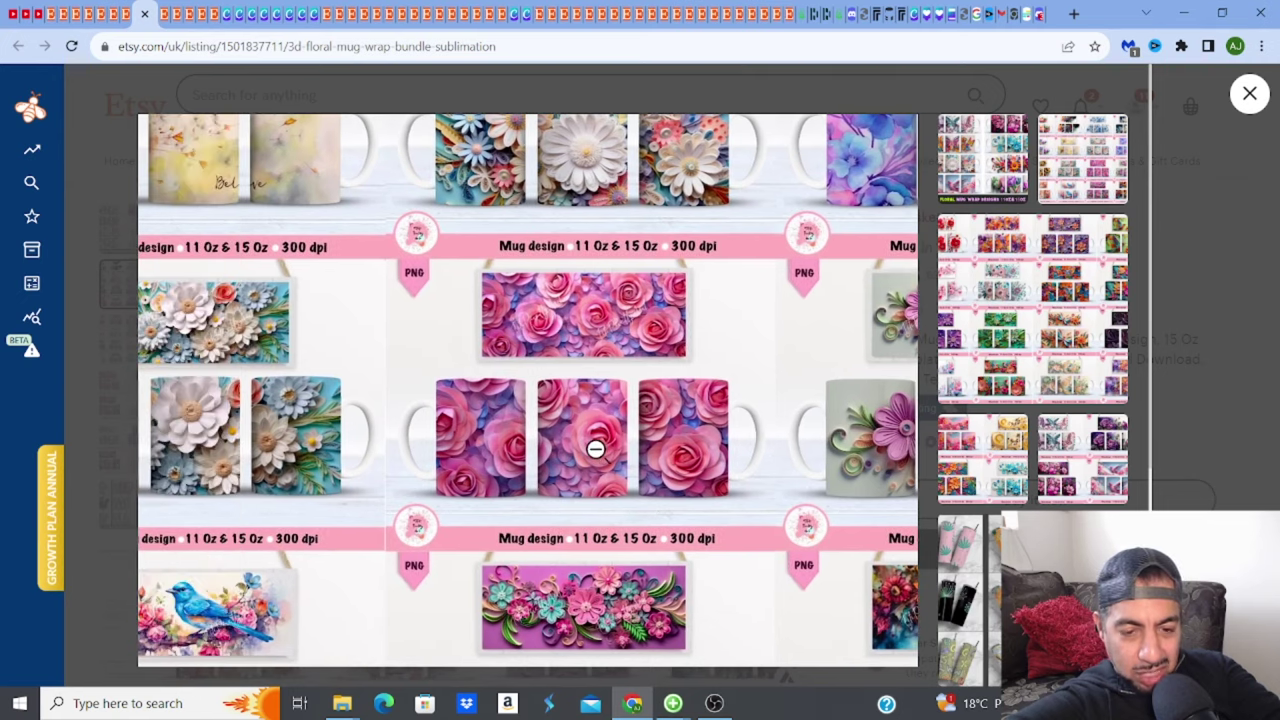
pyautogui.click(595, 449)
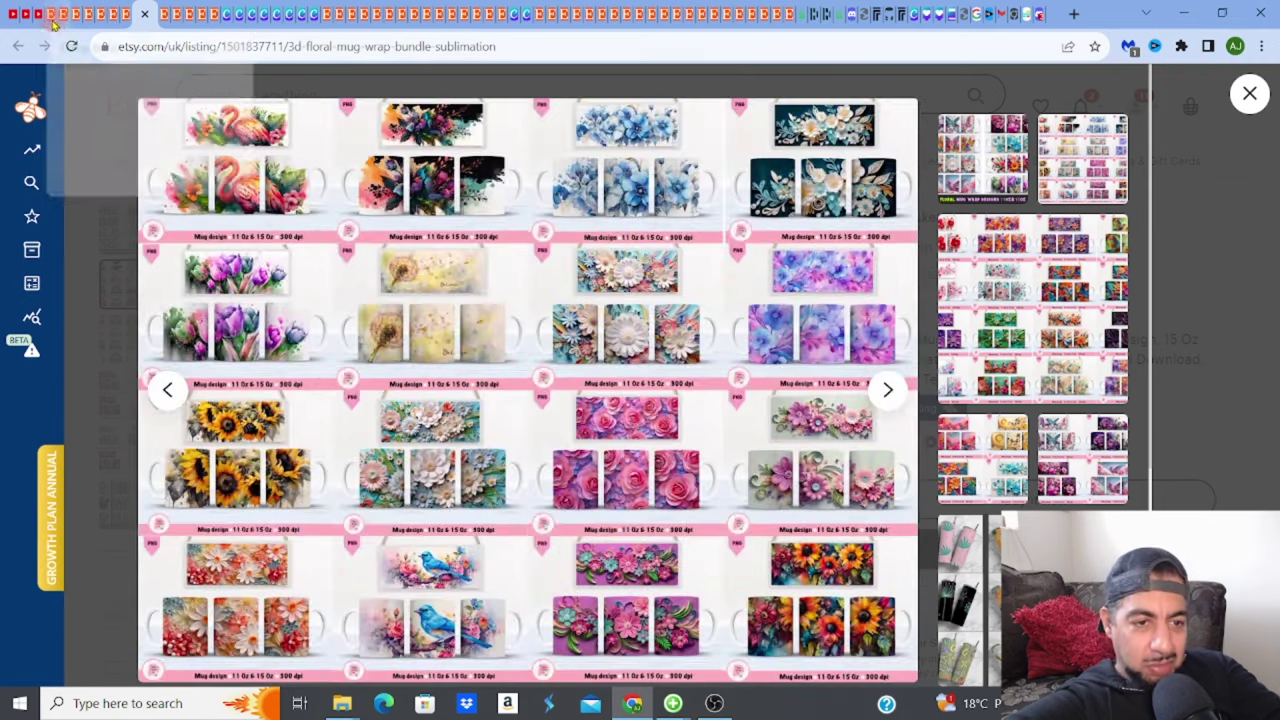
# - Browse the Etsy search results for mug mockup canva to compare the drag-and-drop mug mockup templates
pyautogui.click(48, 16)
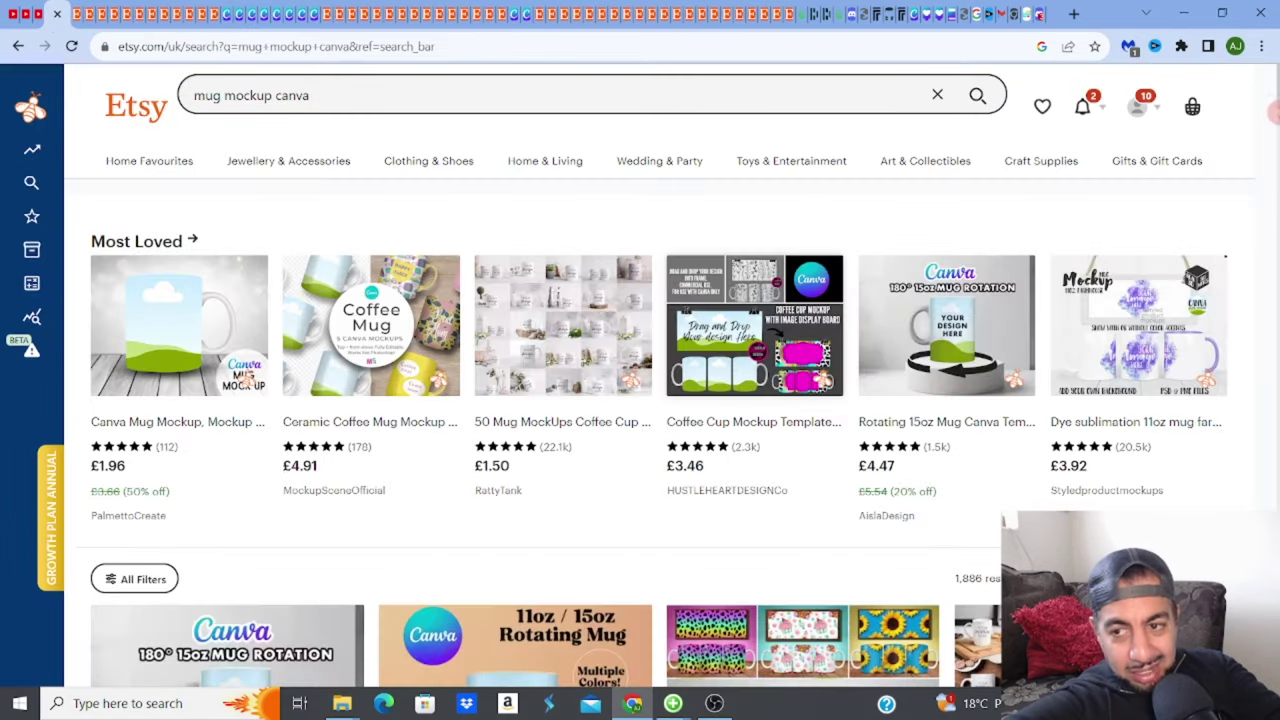
pyautogui.moveTo(1273, 98); pyautogui.dragTo(1273, 168)
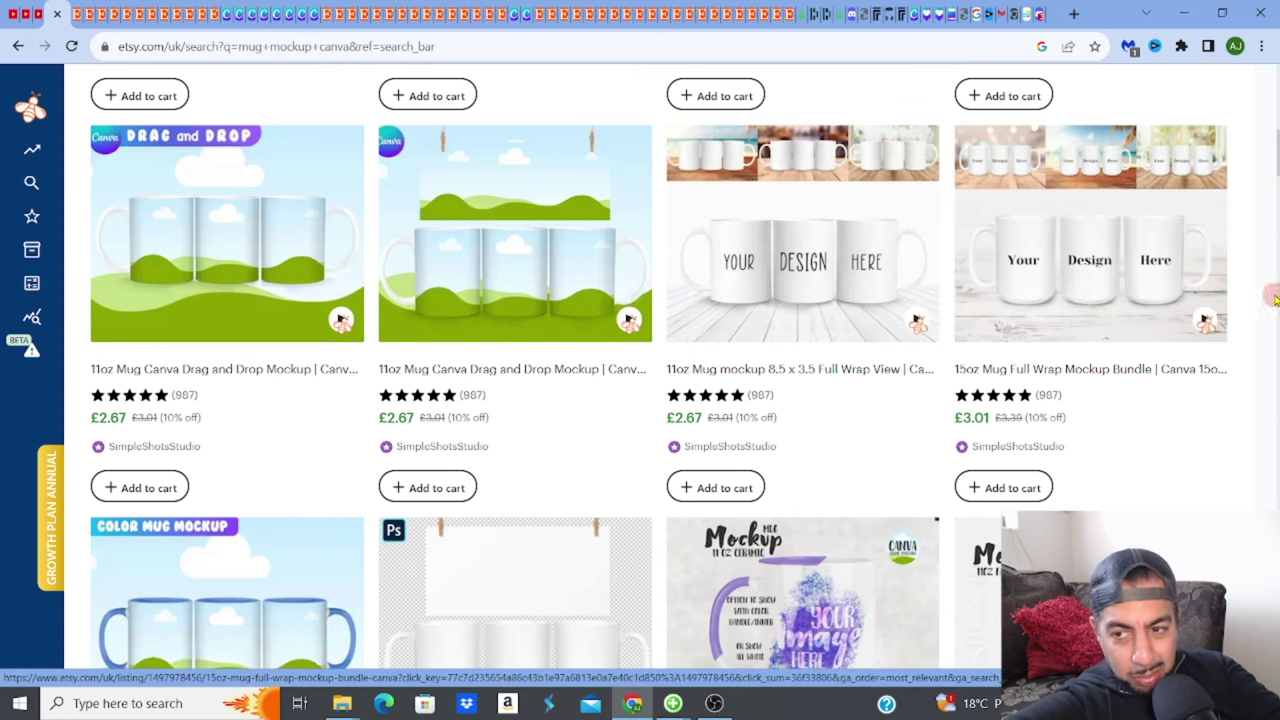
pyautogui.scroll(1, 1273, 145)
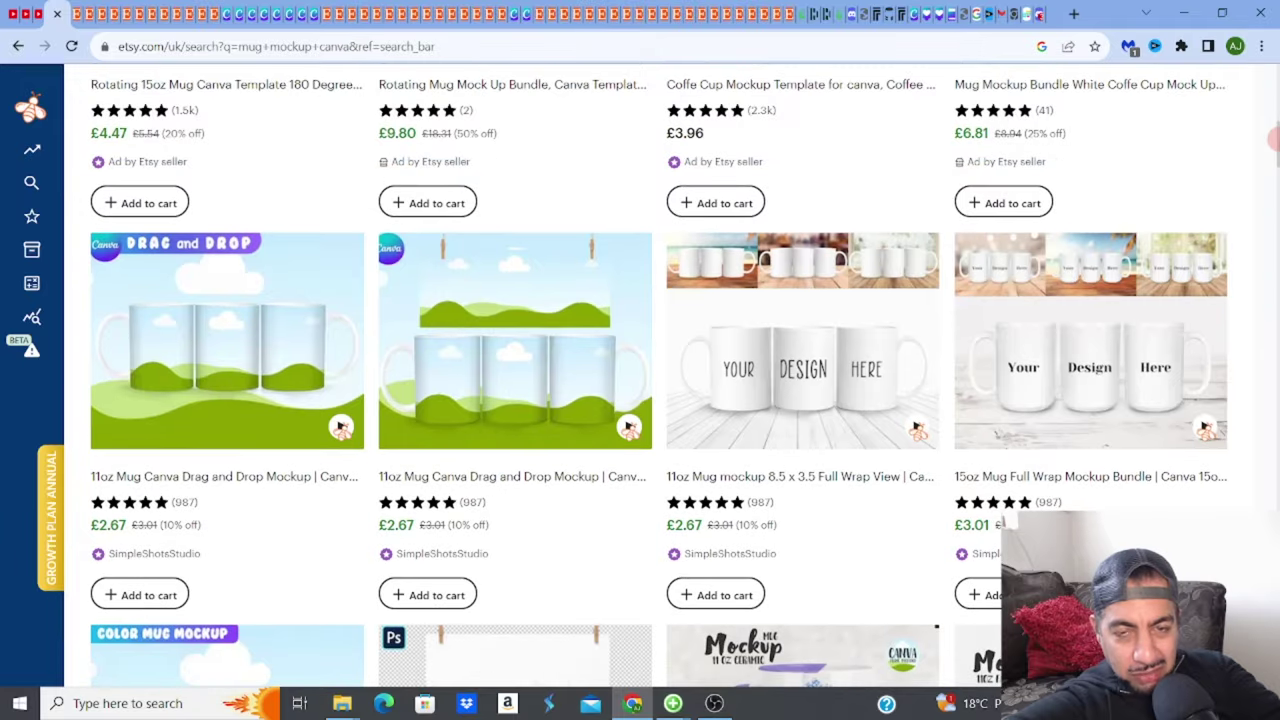
pyautogui.scroll(7, 1273, 140)
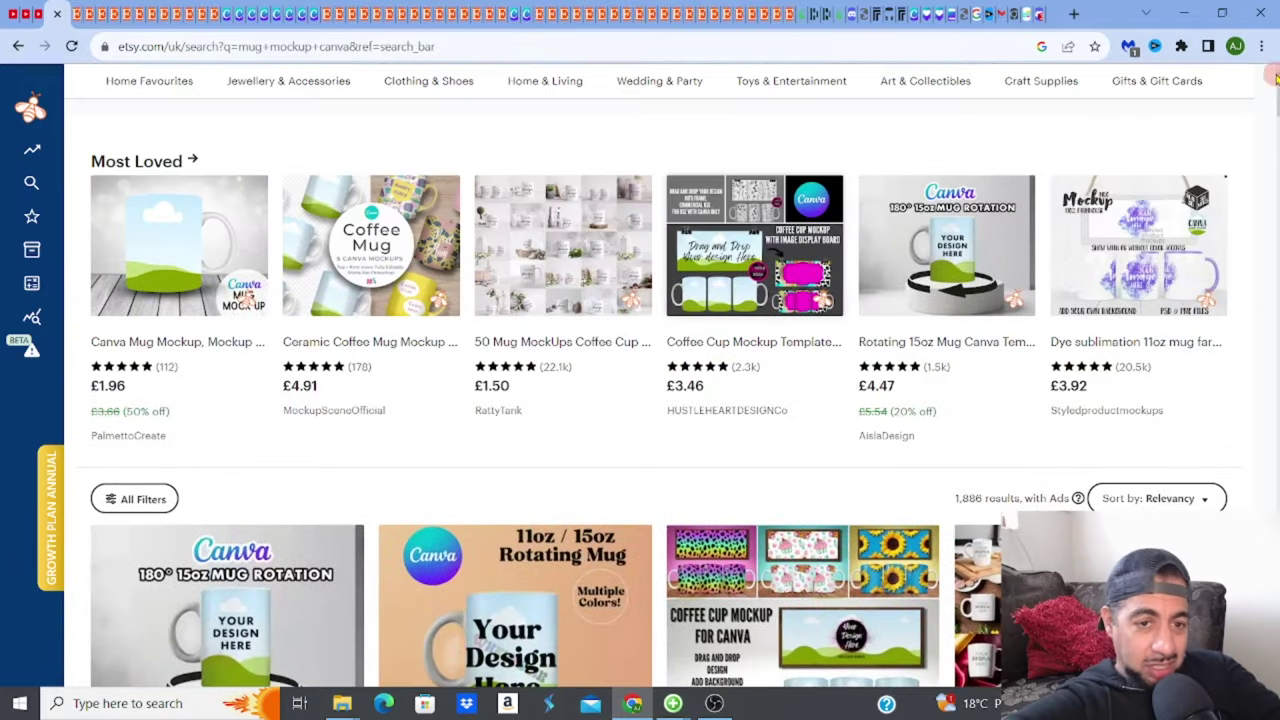
# - Switch to the Canva home page and open the recent design Copy of Copy of Drag and Drop Mug Template
pyautogui.click(226, 20)
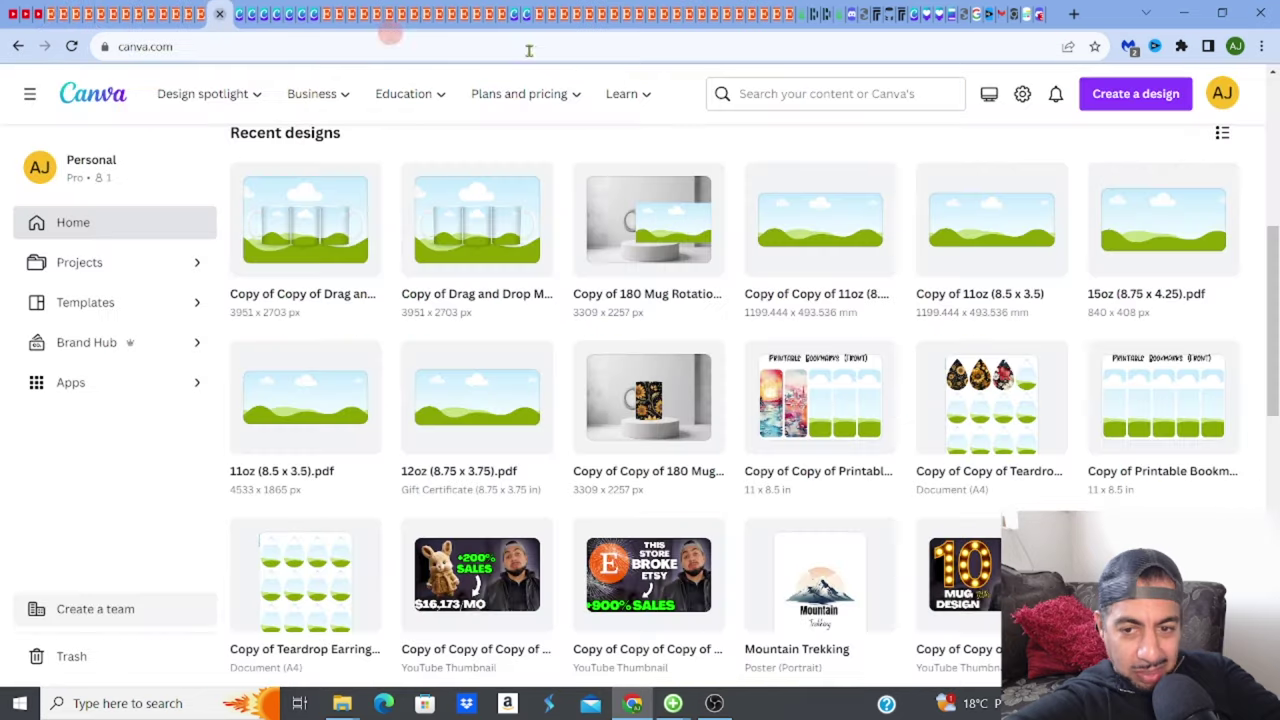
pyautogui.scroll(5, 1273, 110)
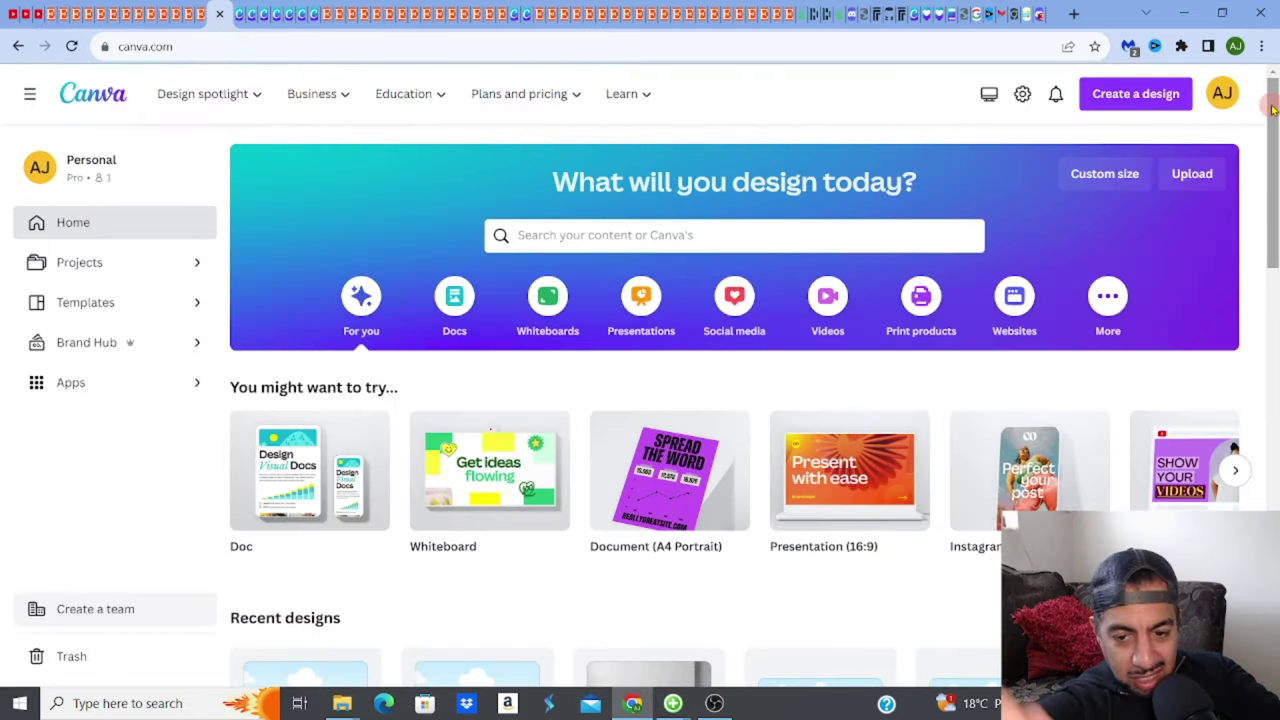
pyautogui.scroll(-1, 1270, 130)
pyautogui.scroll(-1, 734, 400)
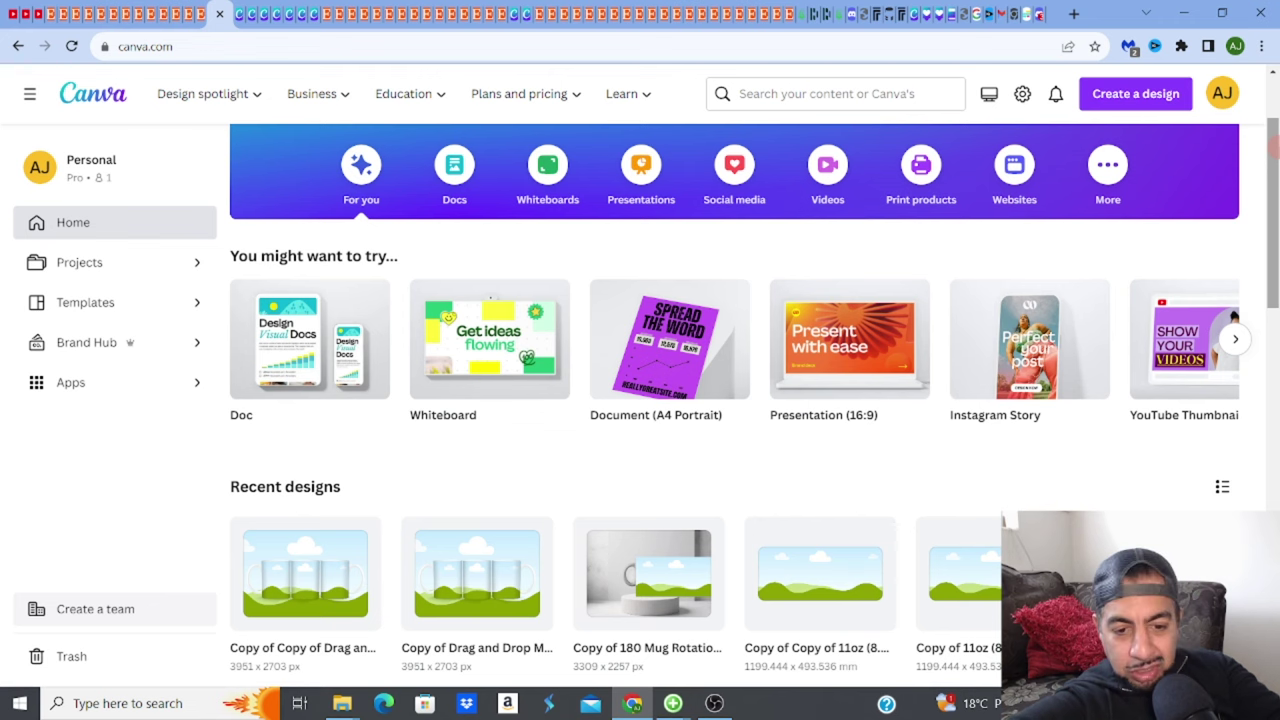
pyautogui.scroll(-2, 490, 300)
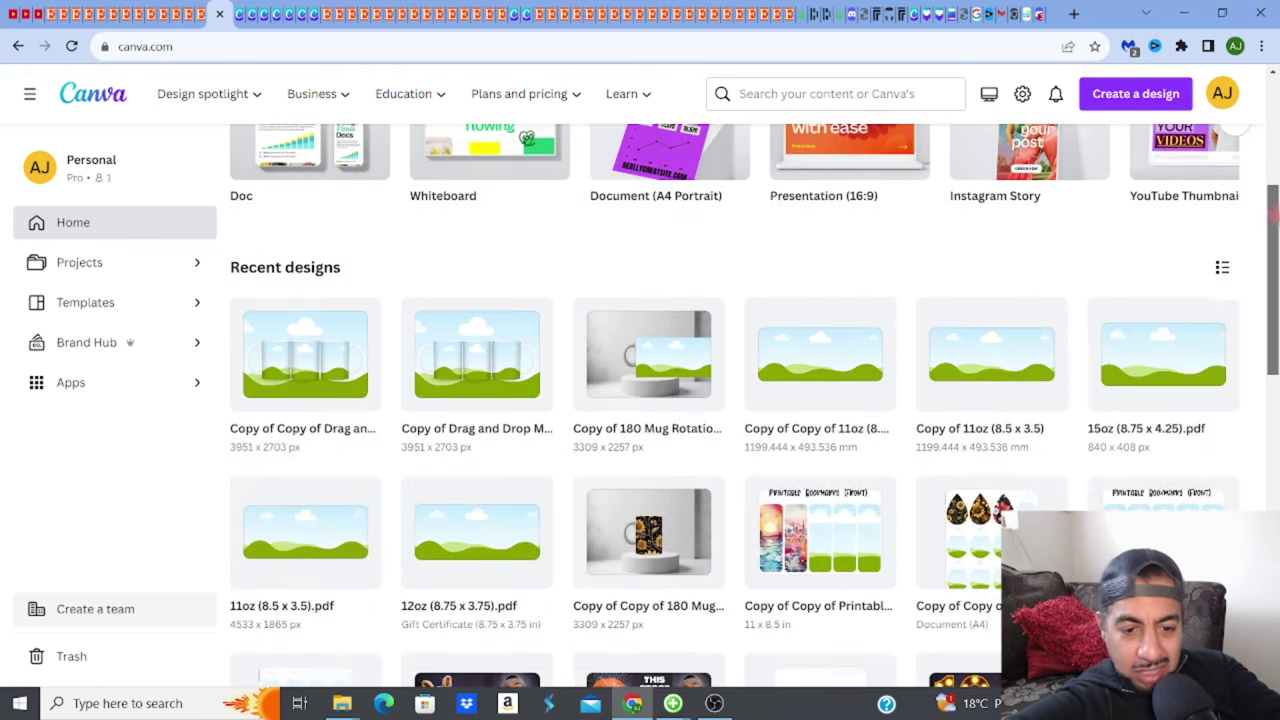
pyautogui.click(325, 340)
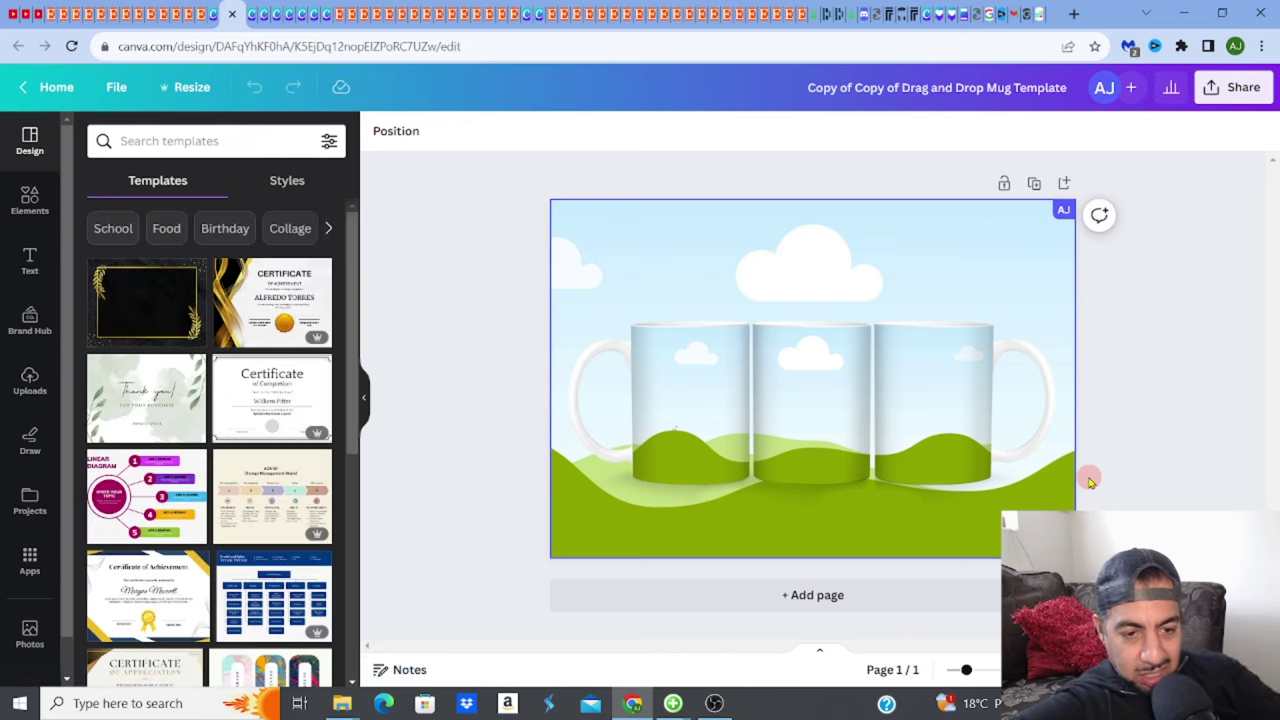
# - Place the uploaded 3D sunflower pattern into the mug frame so it wraps across all three mug views
pyautogui.click(30, 390)
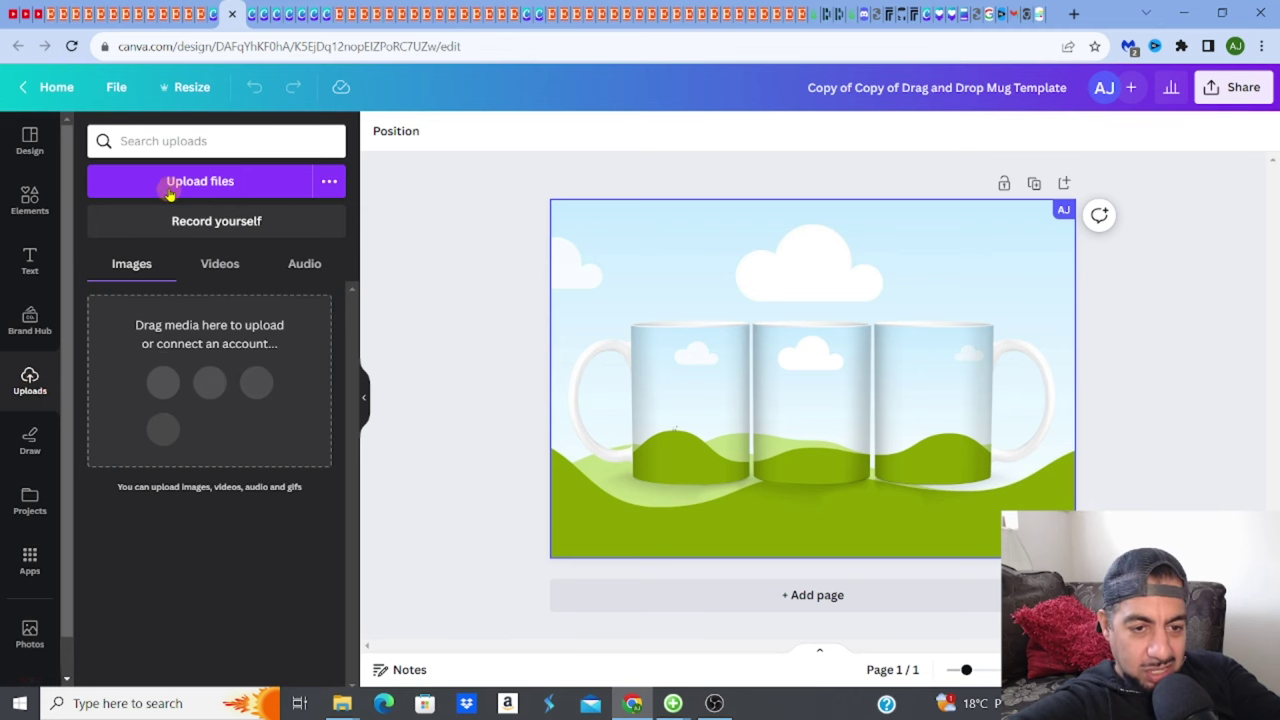
pyautogui.click(170, 191)
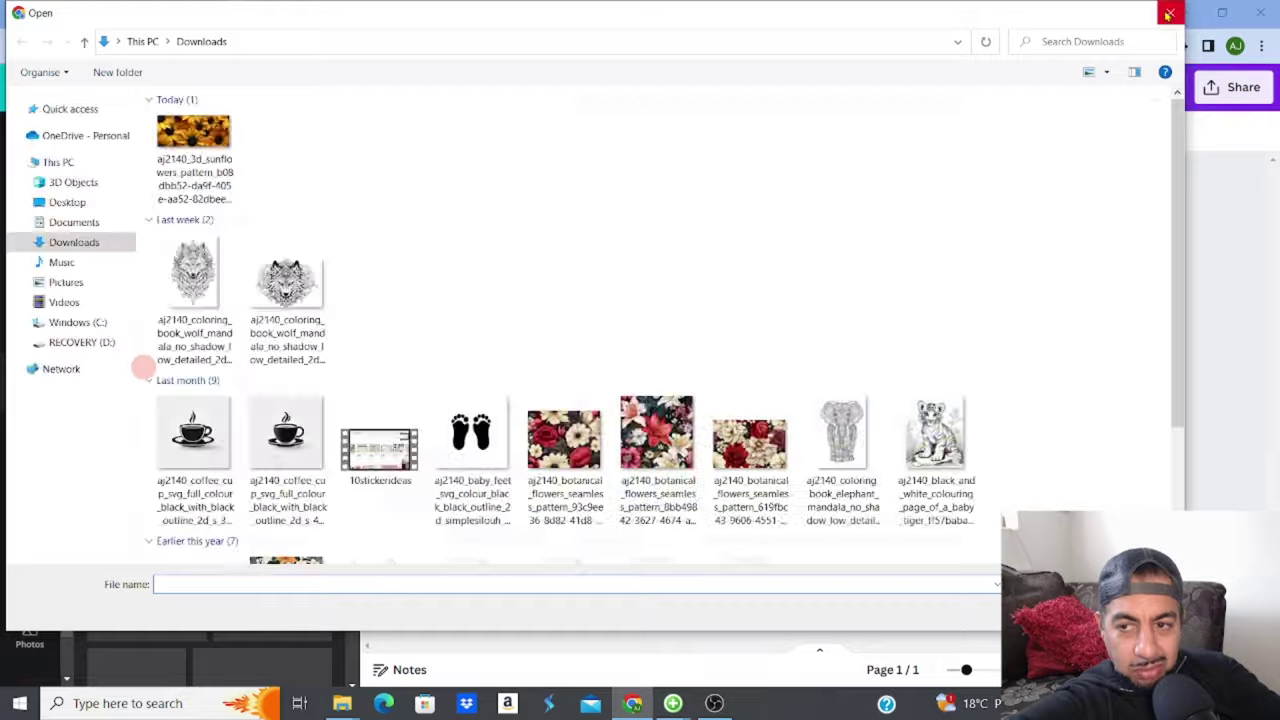
pyautogui.press('Escape')
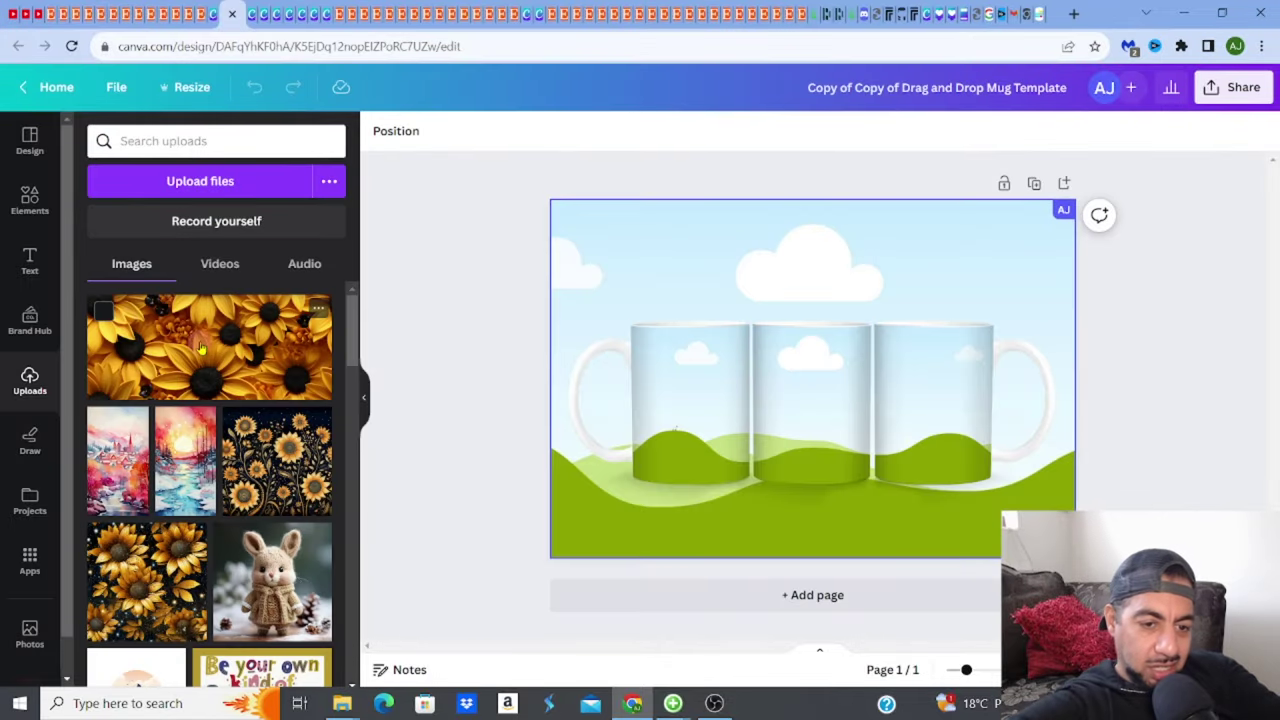
pyautogui.click(201, 347)
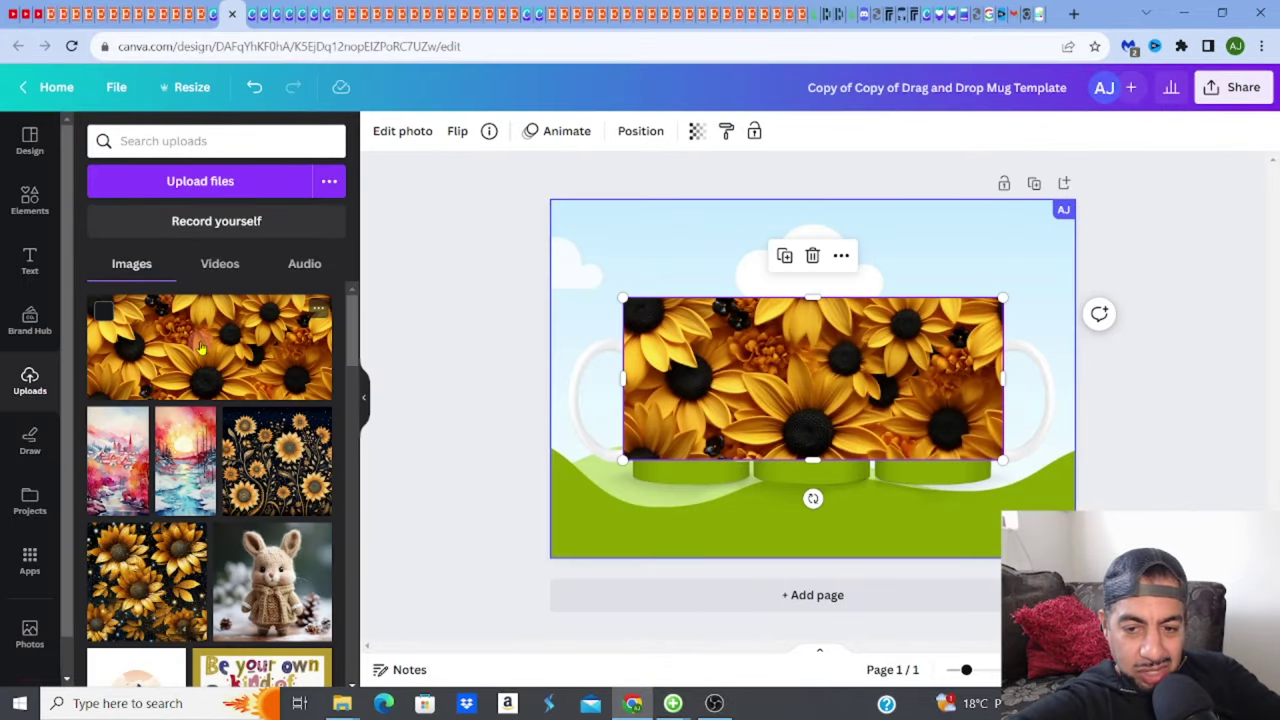
pyautogui.moveTo(884, 334); pyautogui.dragTo(930, 368)
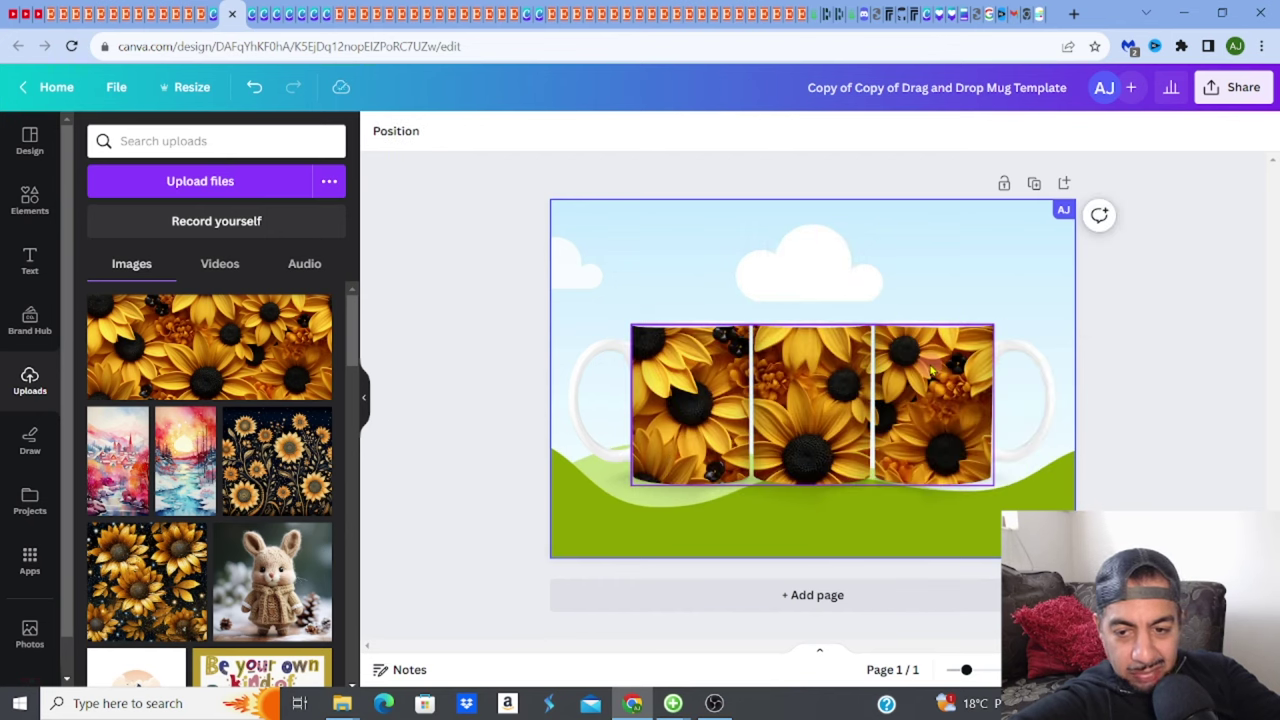
pyautogui.click(519, 444)
pyautogui.click(579, 305)
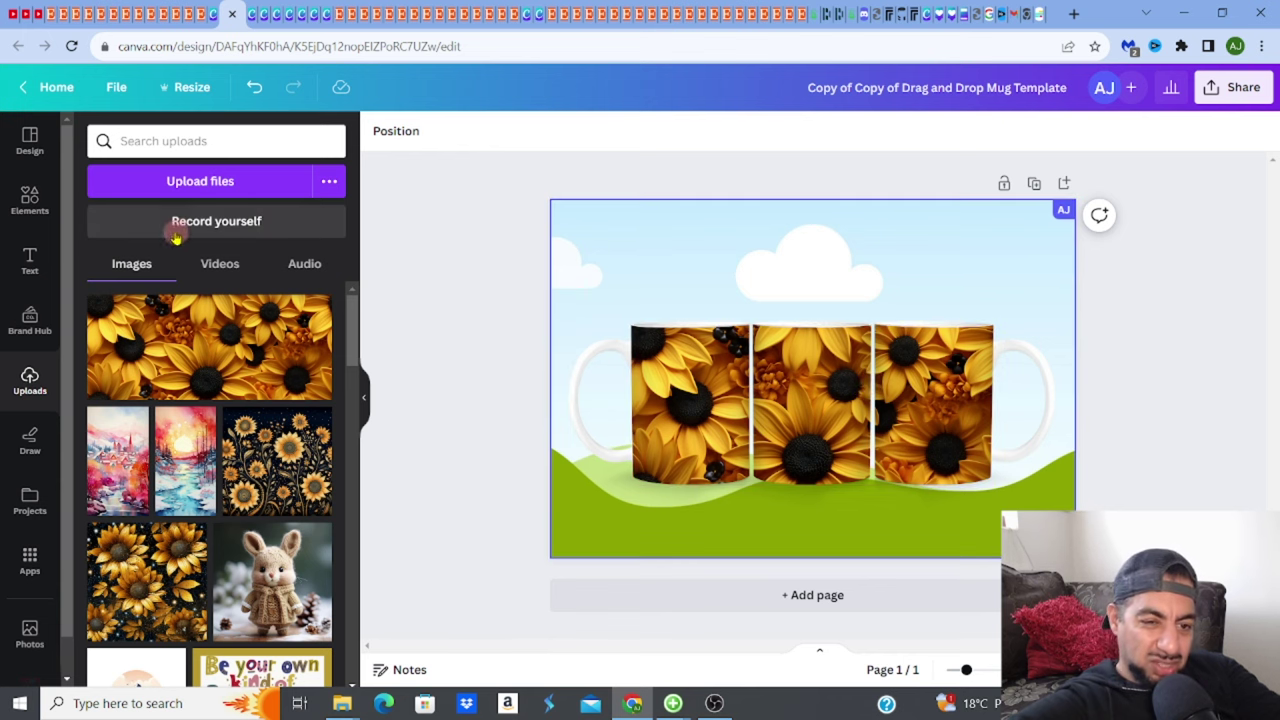
pyautogui.click(201, 193)
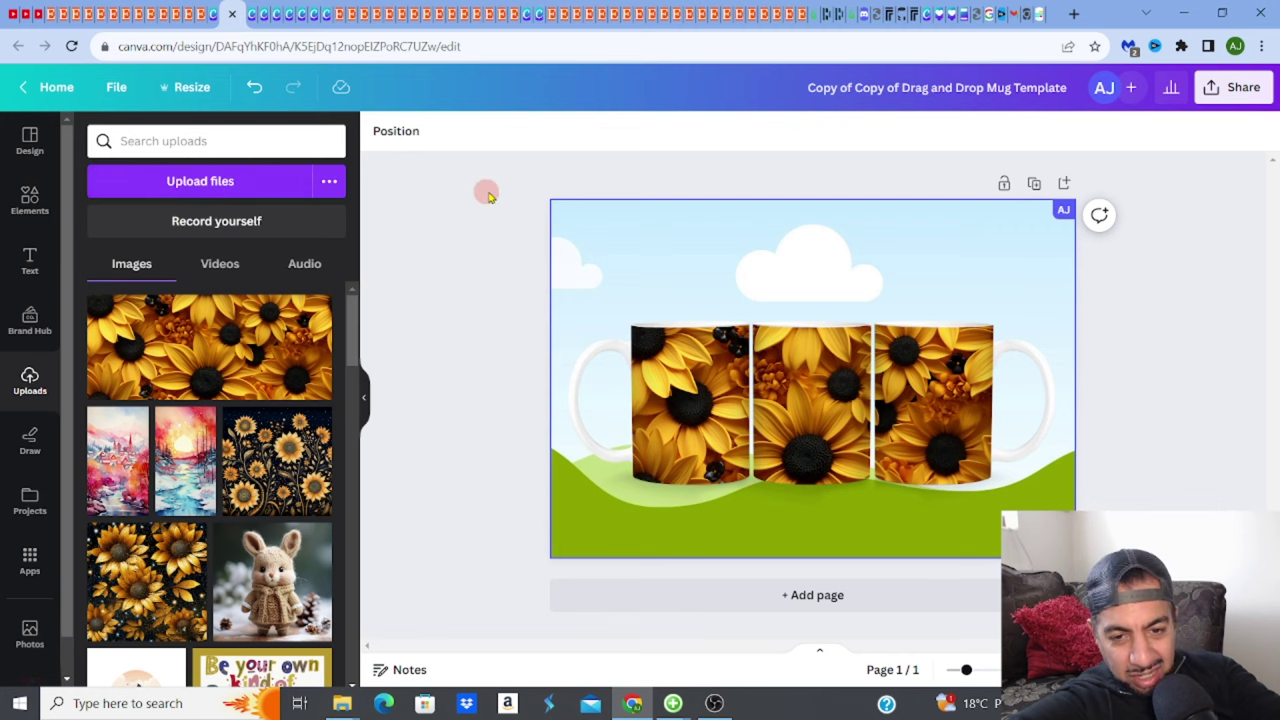
# - Search the elements for "kitchen background" and set the blurred kitchen photo with the wooden counter as the mockup's background
pyautogui.click(50, 205)
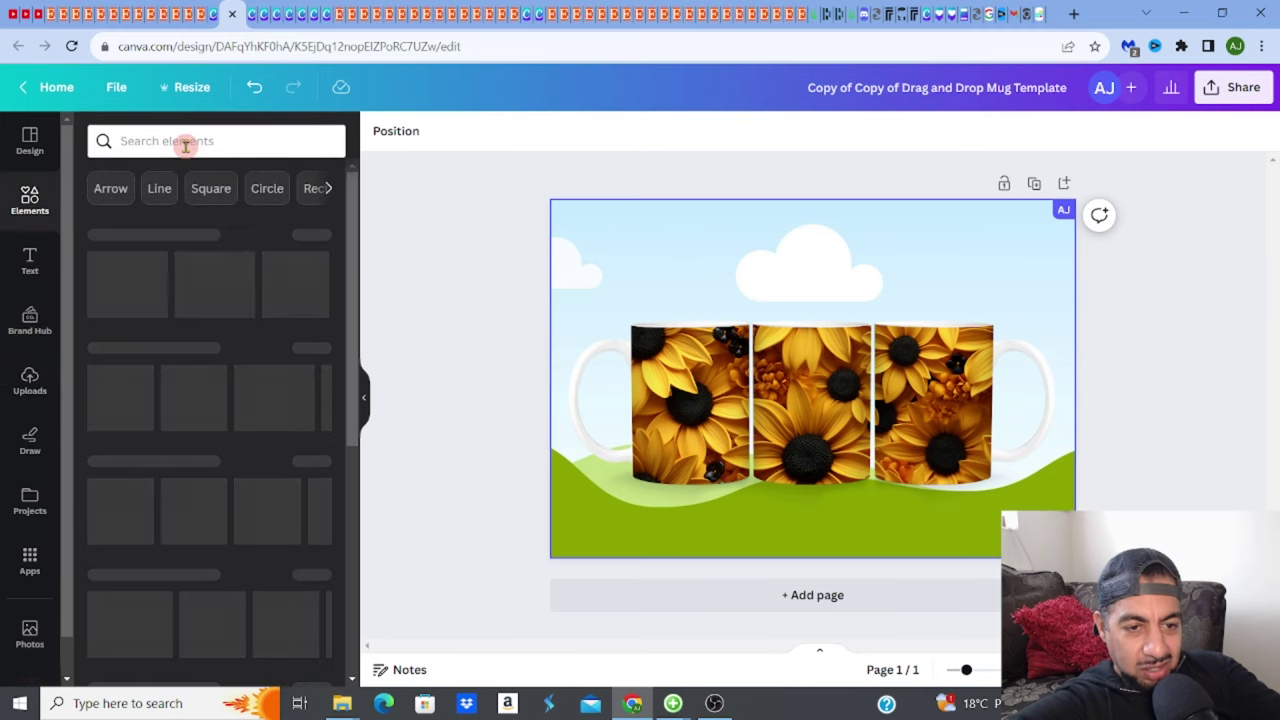
pyautogui.click(185, 145)
pyautogui.write('kitchen')
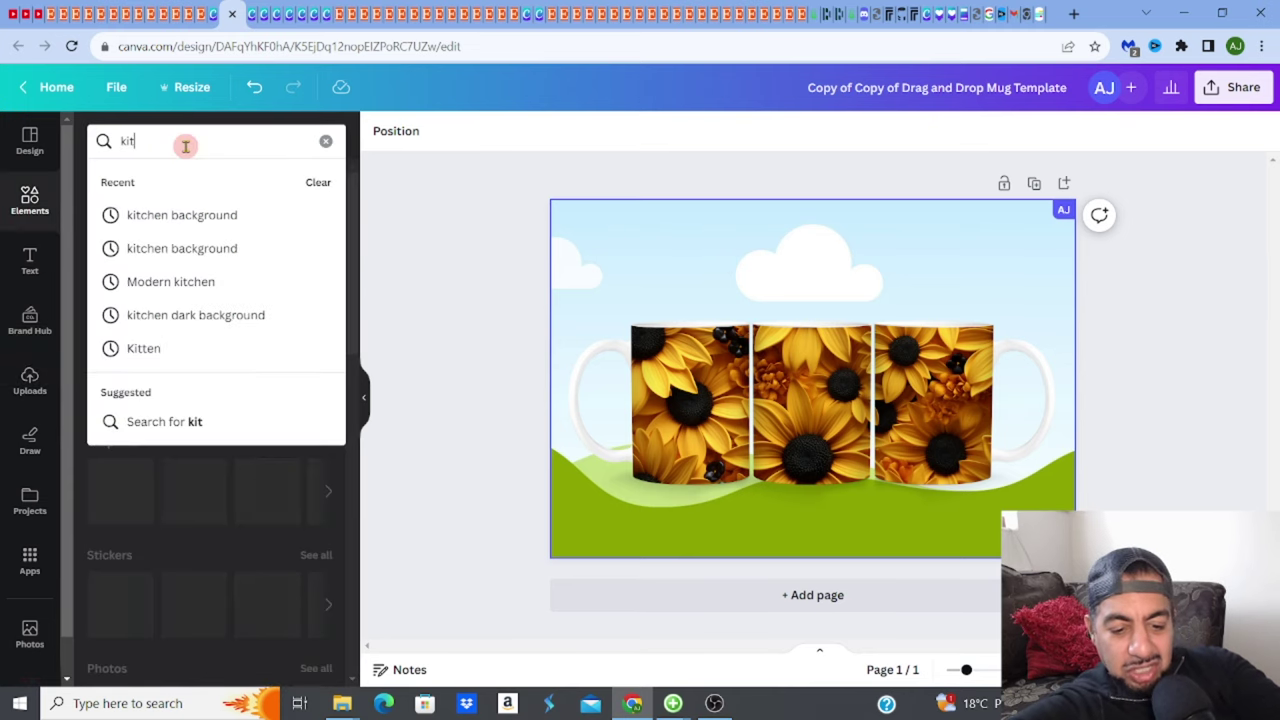
pyautogui.click(207, 217)
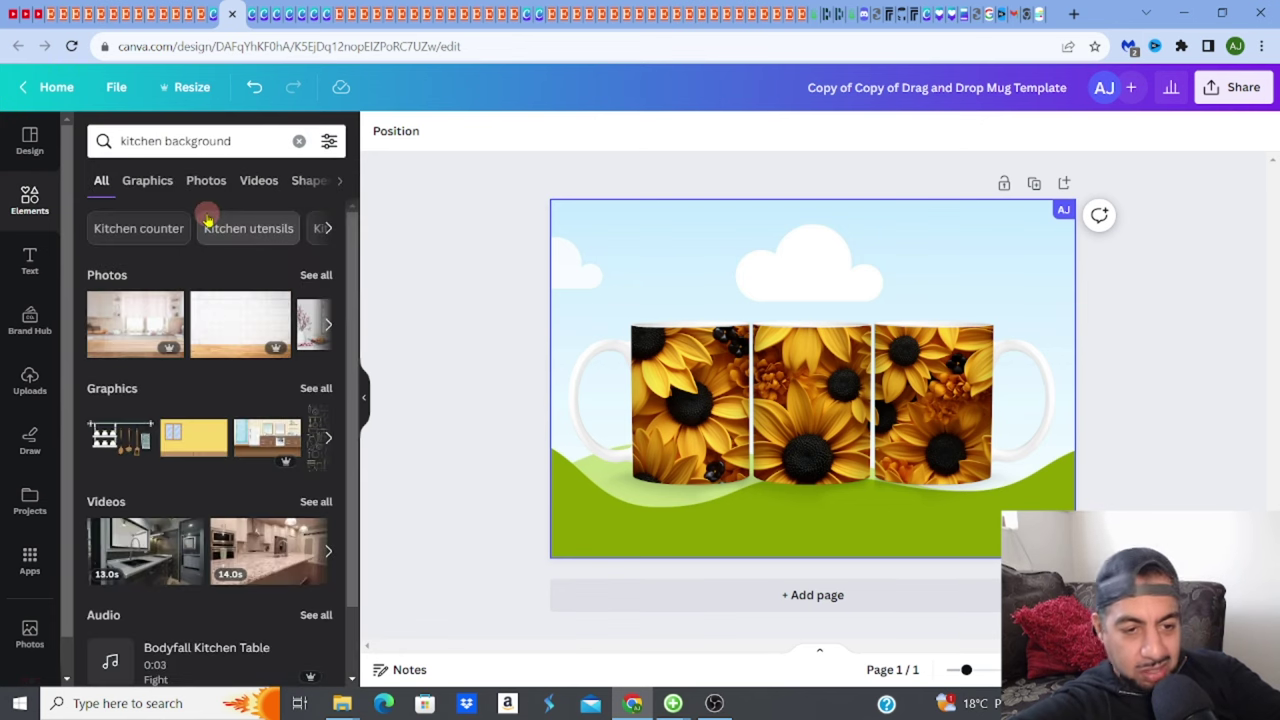
pyautogui.click(137, 320)
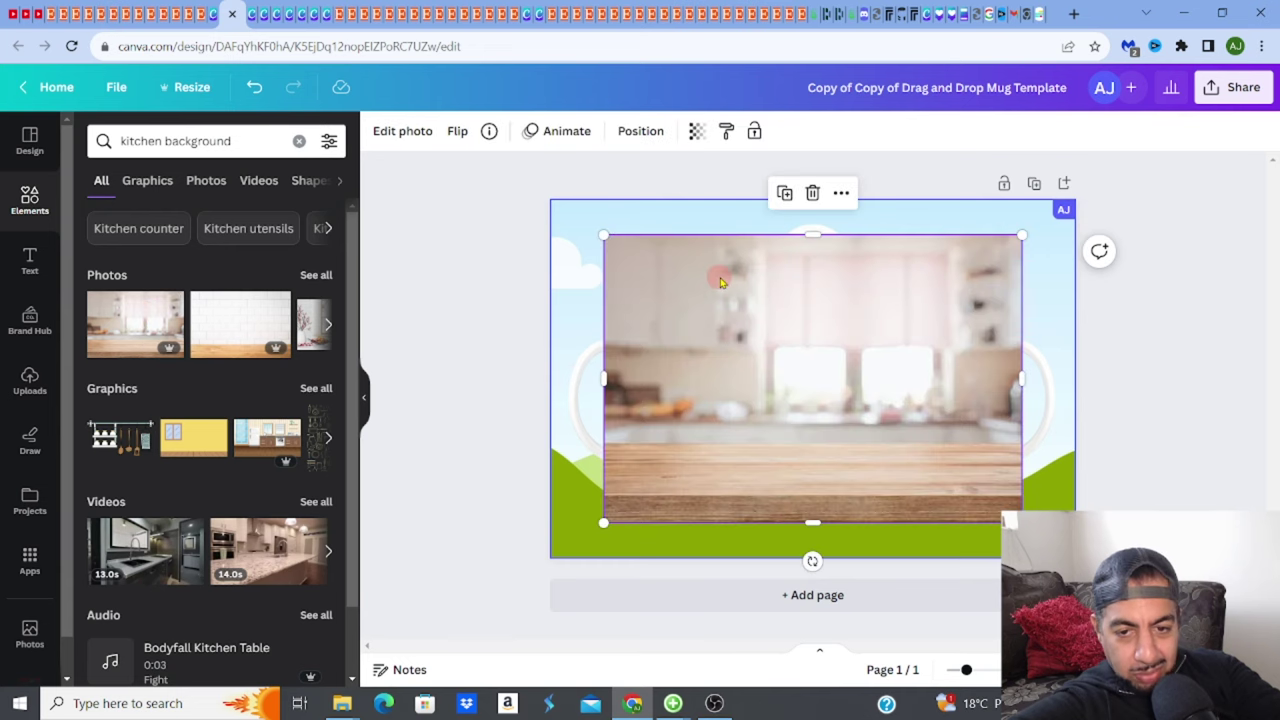
pyautogui.moveTo(716, 277); pyautogui.dragTo(660, 226)
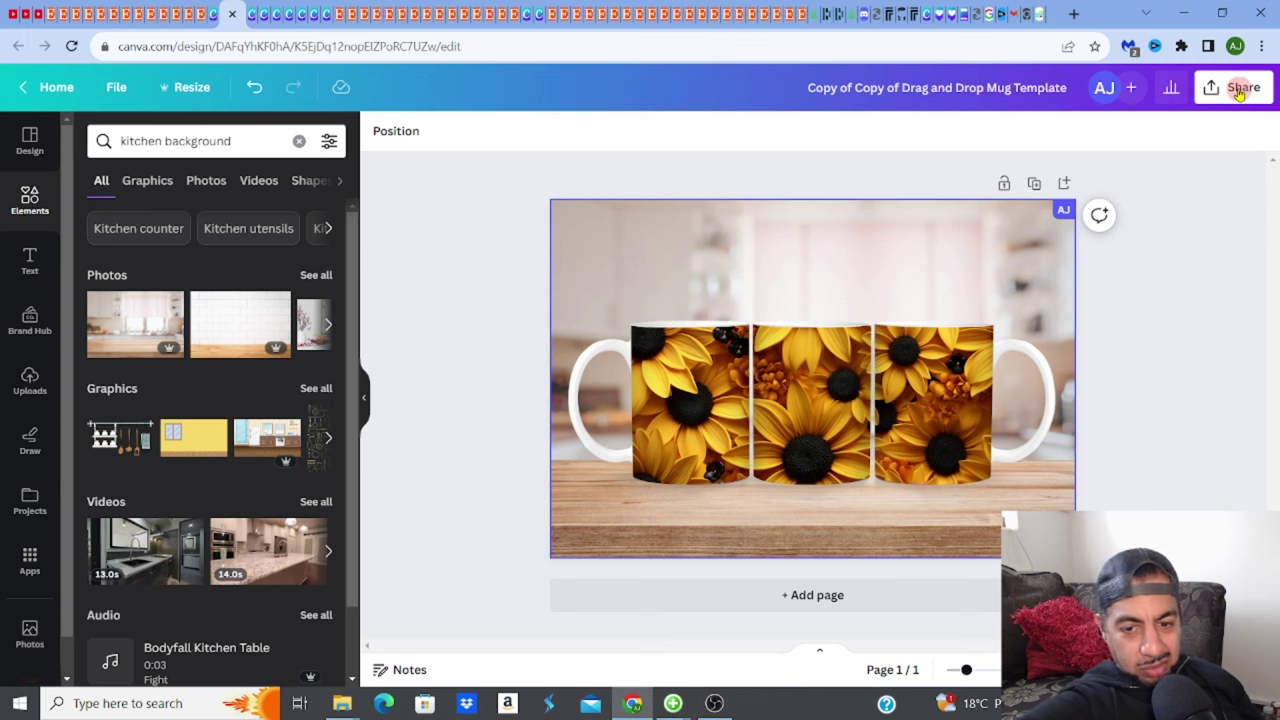
# - Examine the mockup images in the Etsy Christmas Mug Wrap Bundle listing up close, and return to the 3D floral mug wrap bundle image
pyautogui.click(89, 16)
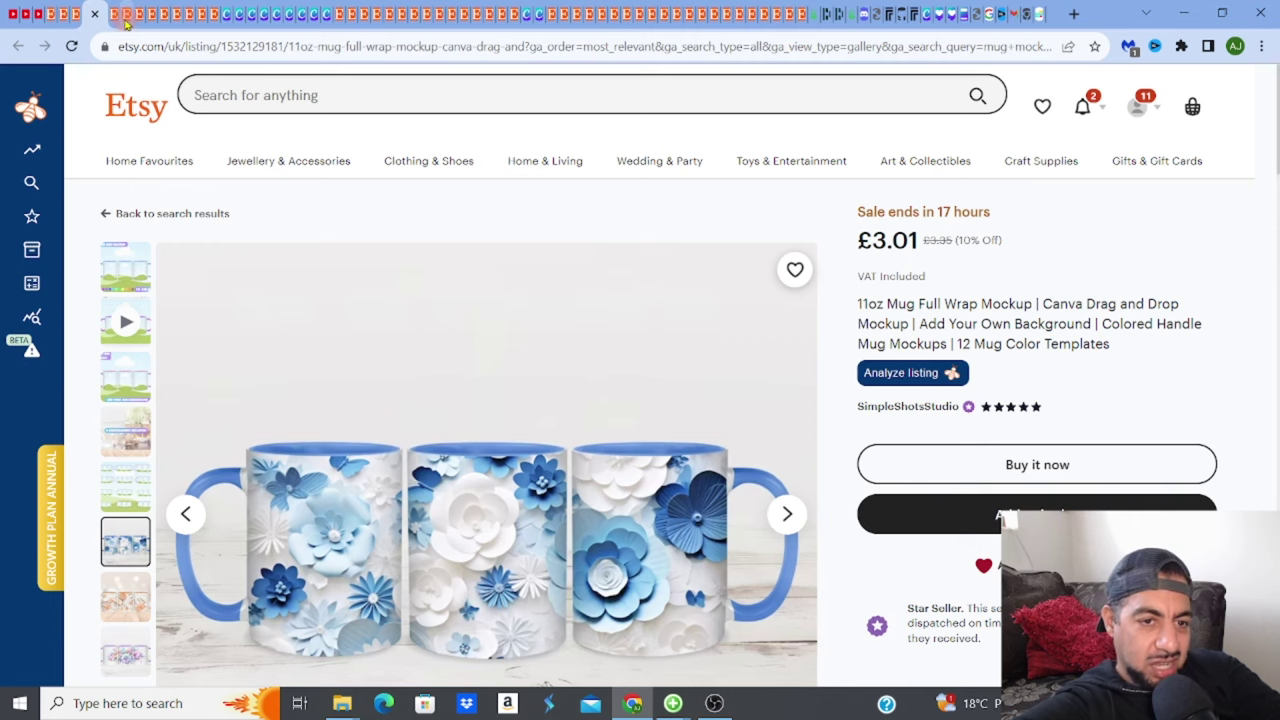
pyautogui.click(126, 20)
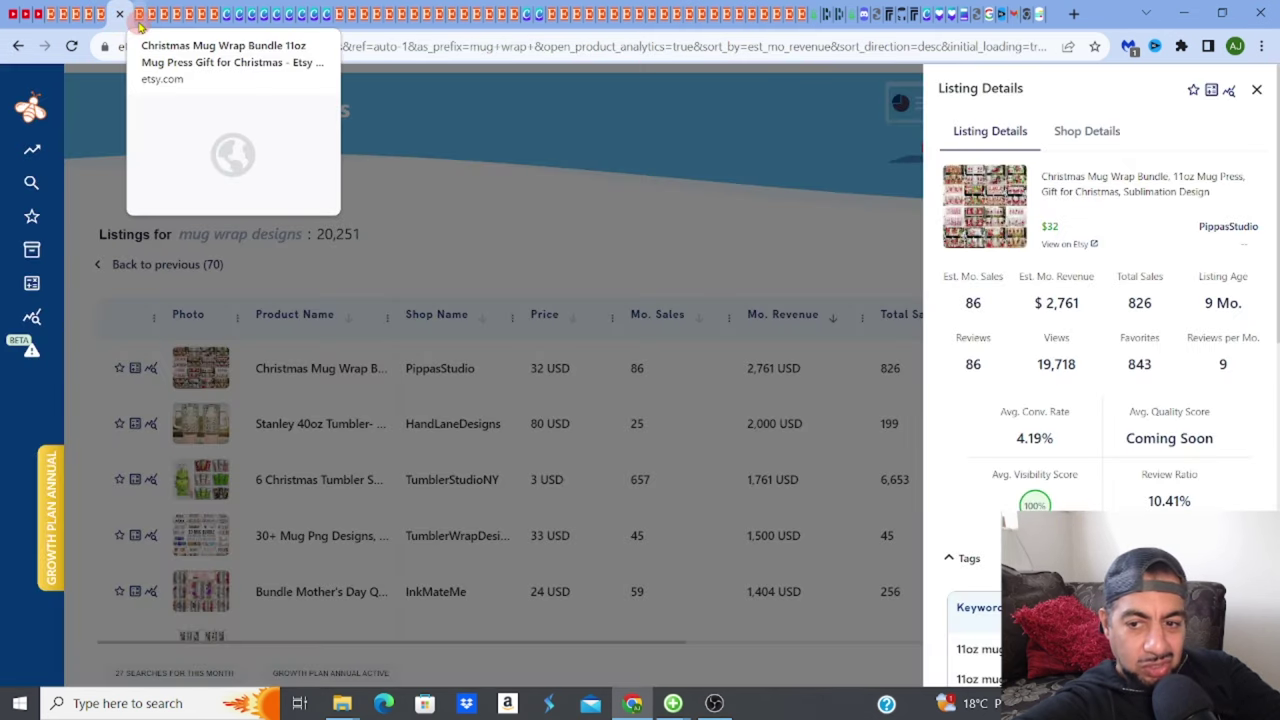
pyautogui.click(138, 22)
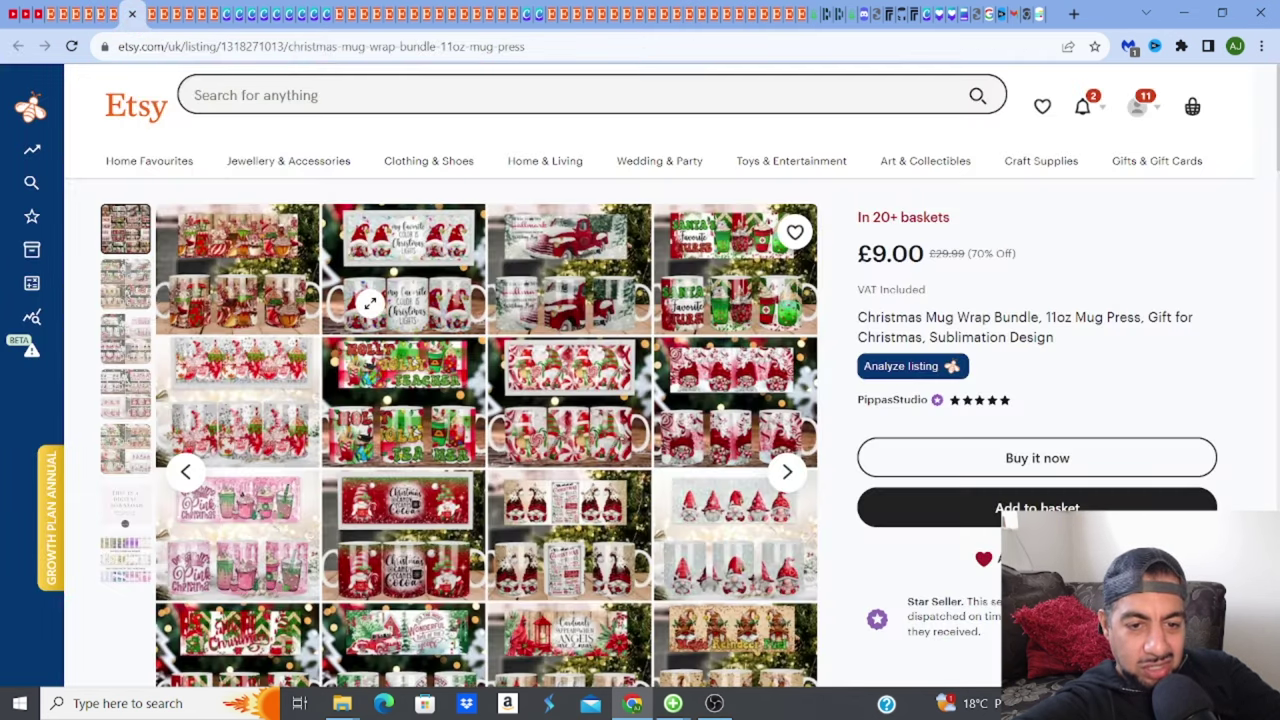
pyautogui.click(370, 304)
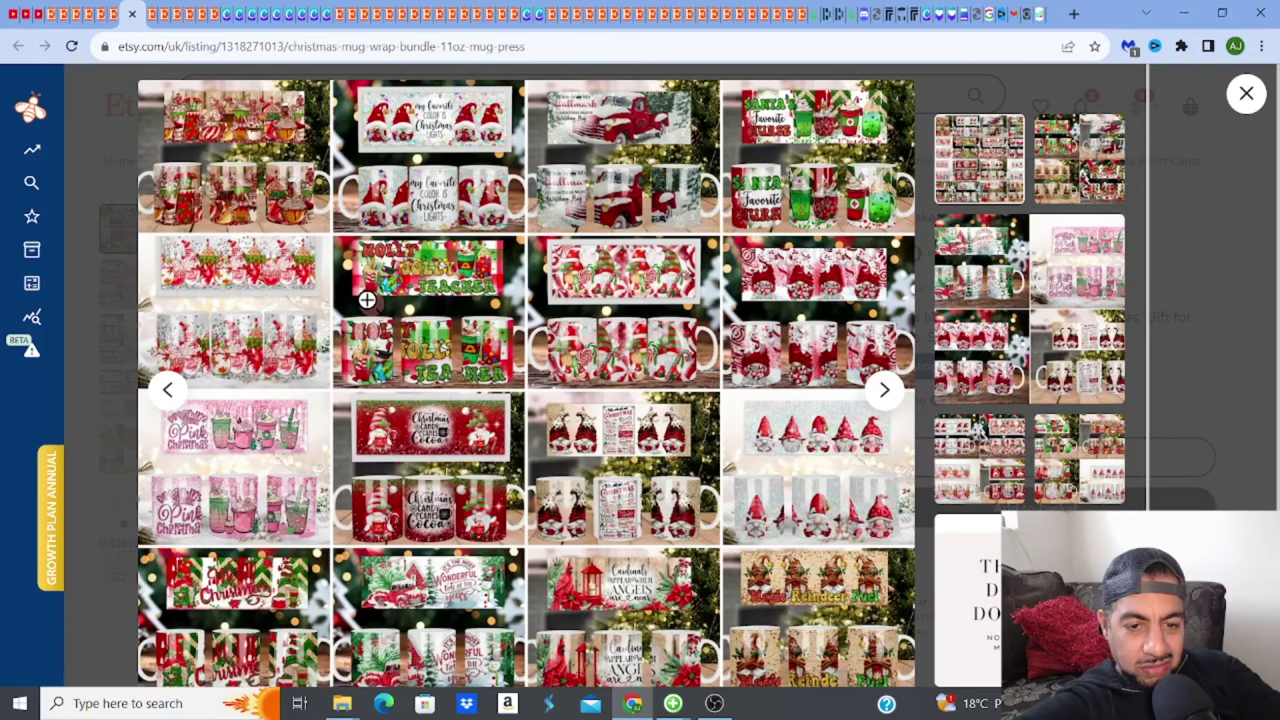
pyautogui.click(405, 178)
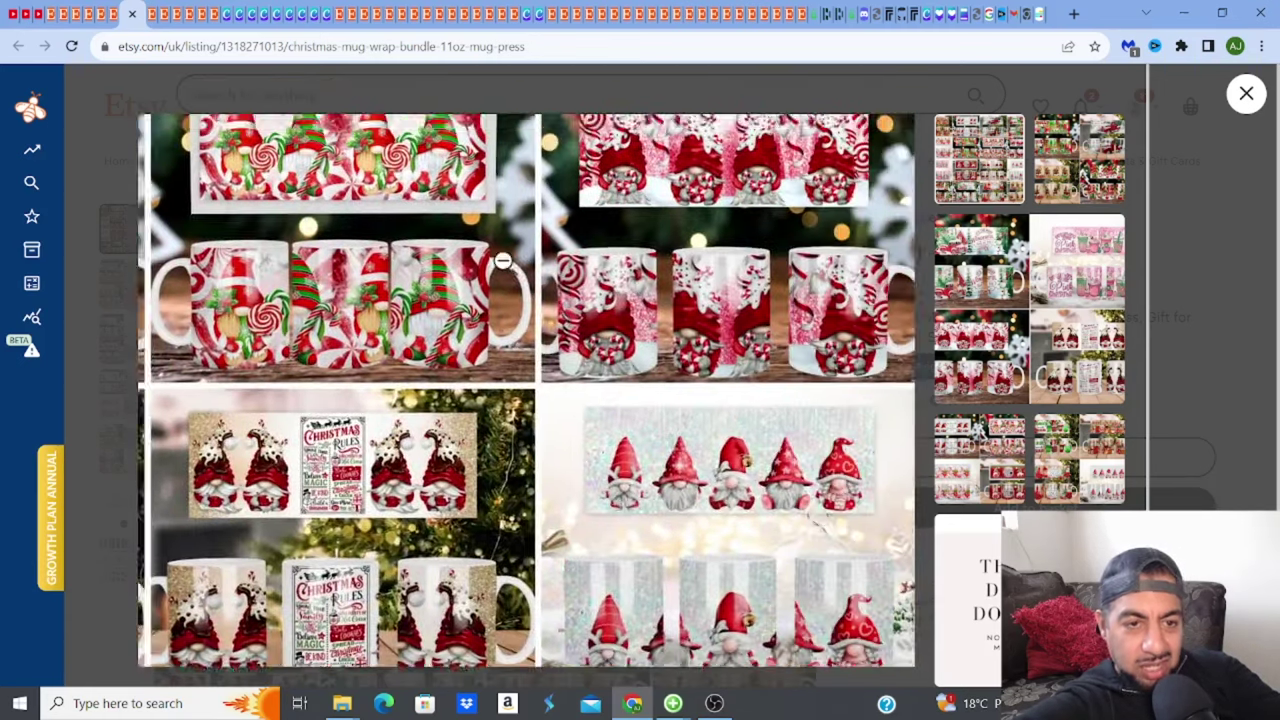
pyautogui.click(503, 261)
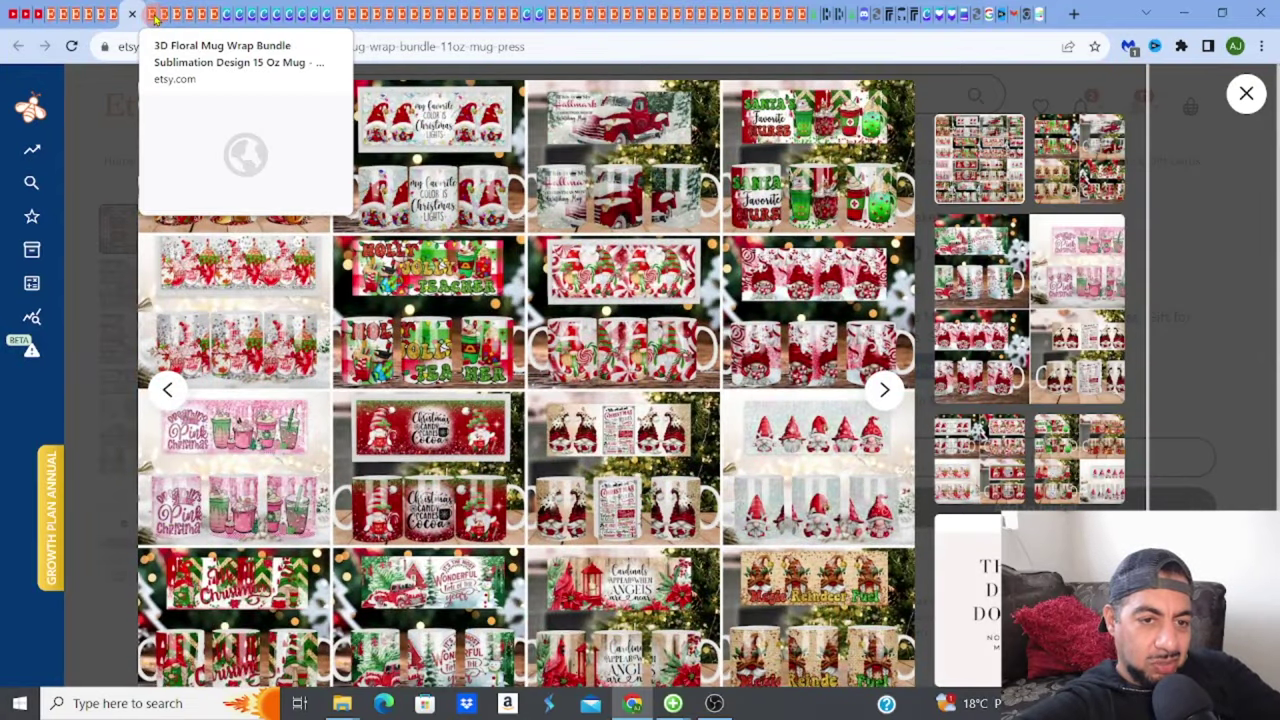
pyautogui.click(155, 16)
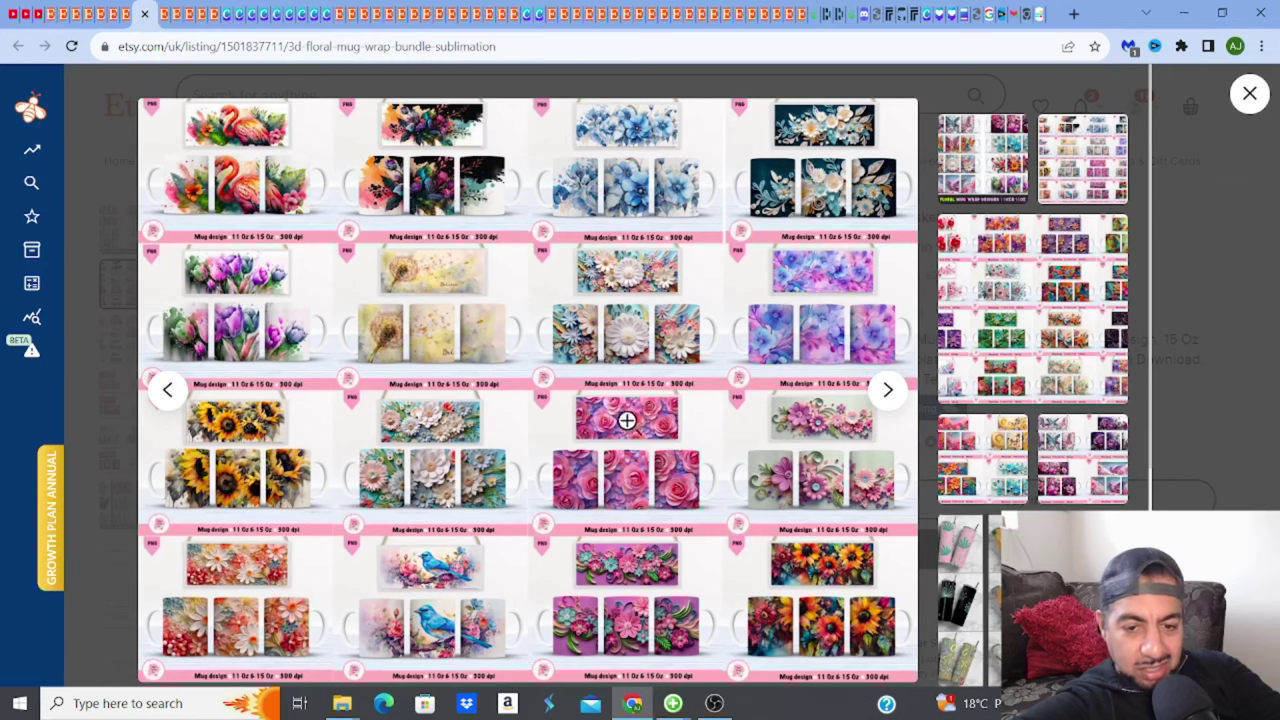
# - Return to the Etsy "mug mockup canva" results, open the Rotating 15oz Mug Canva Template listing and view its preview video
pyautogui.click(656, 496)
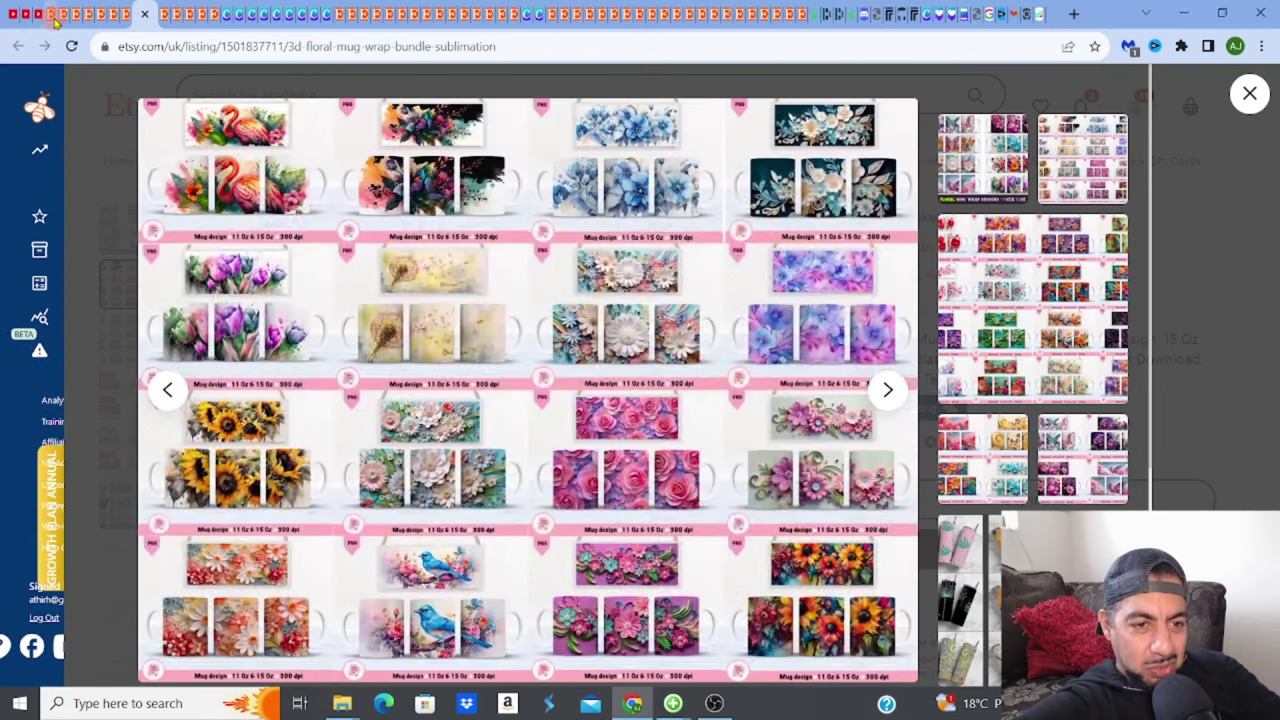
pyautogui.click(56, 16)
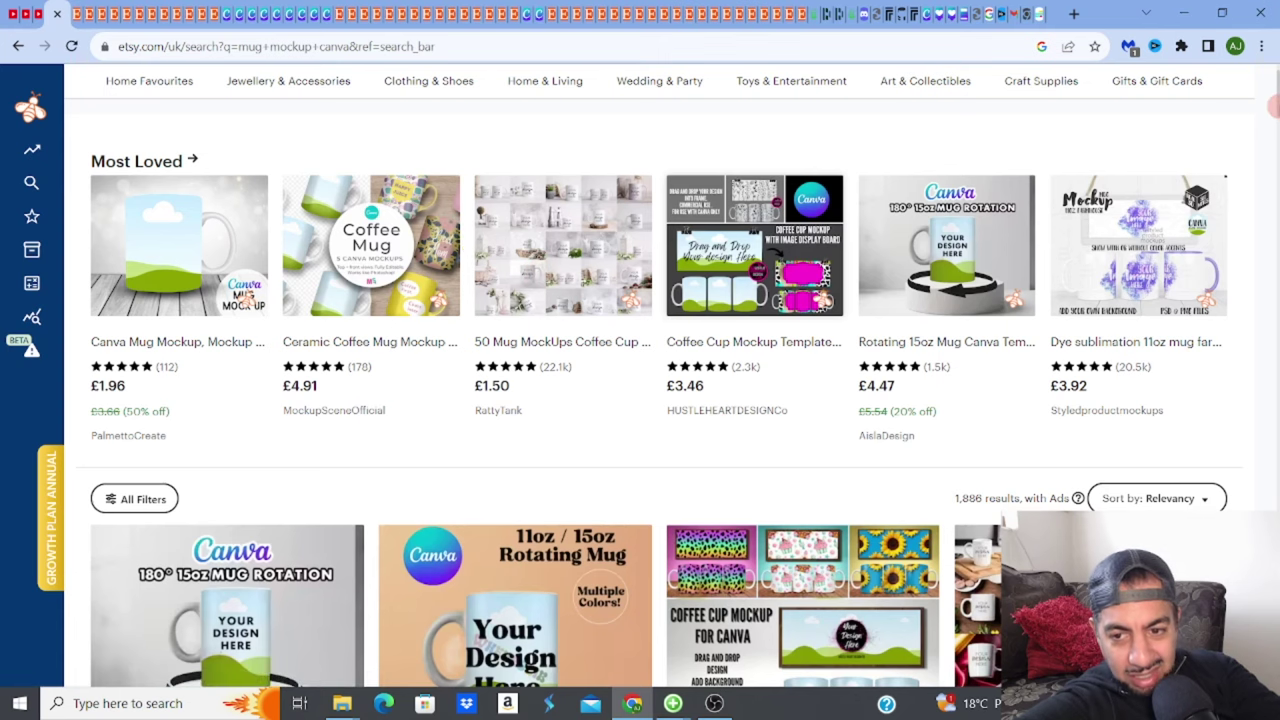
pyautogui.scroll(-1, 1274, 115)
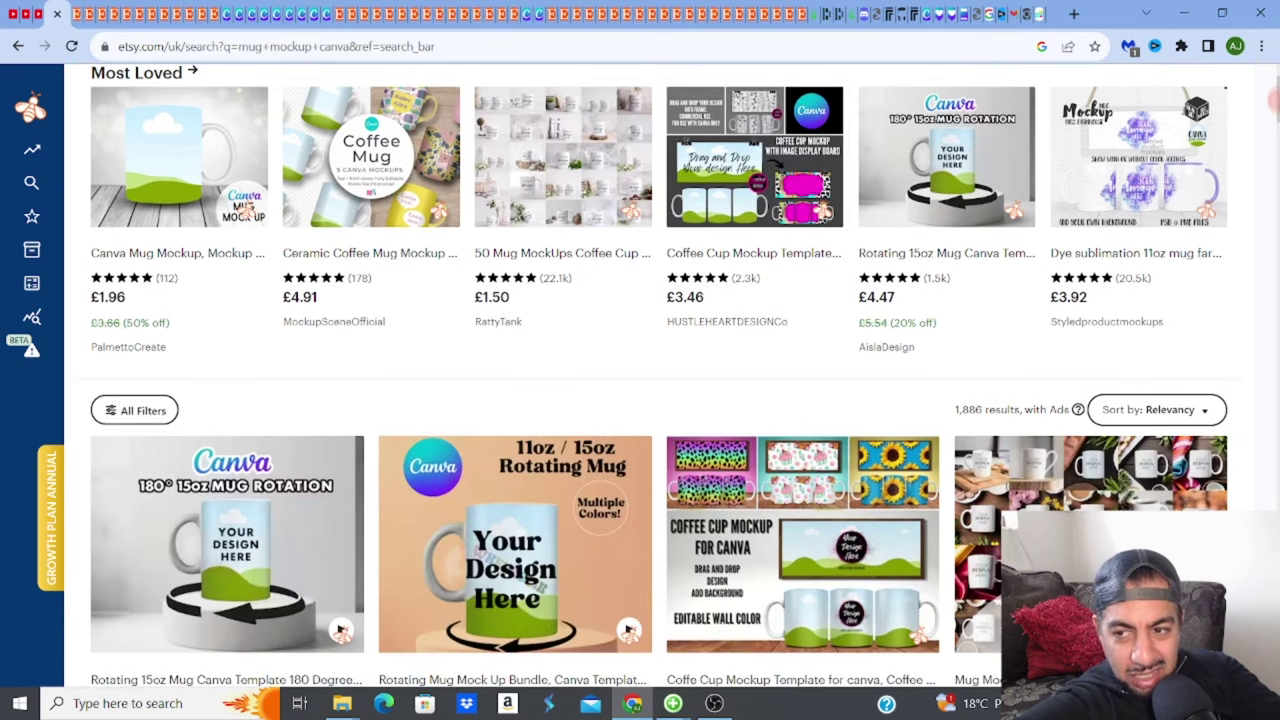
pyautogui.scroll(1, 1274, 98)
pyautogui.click(956, 322)
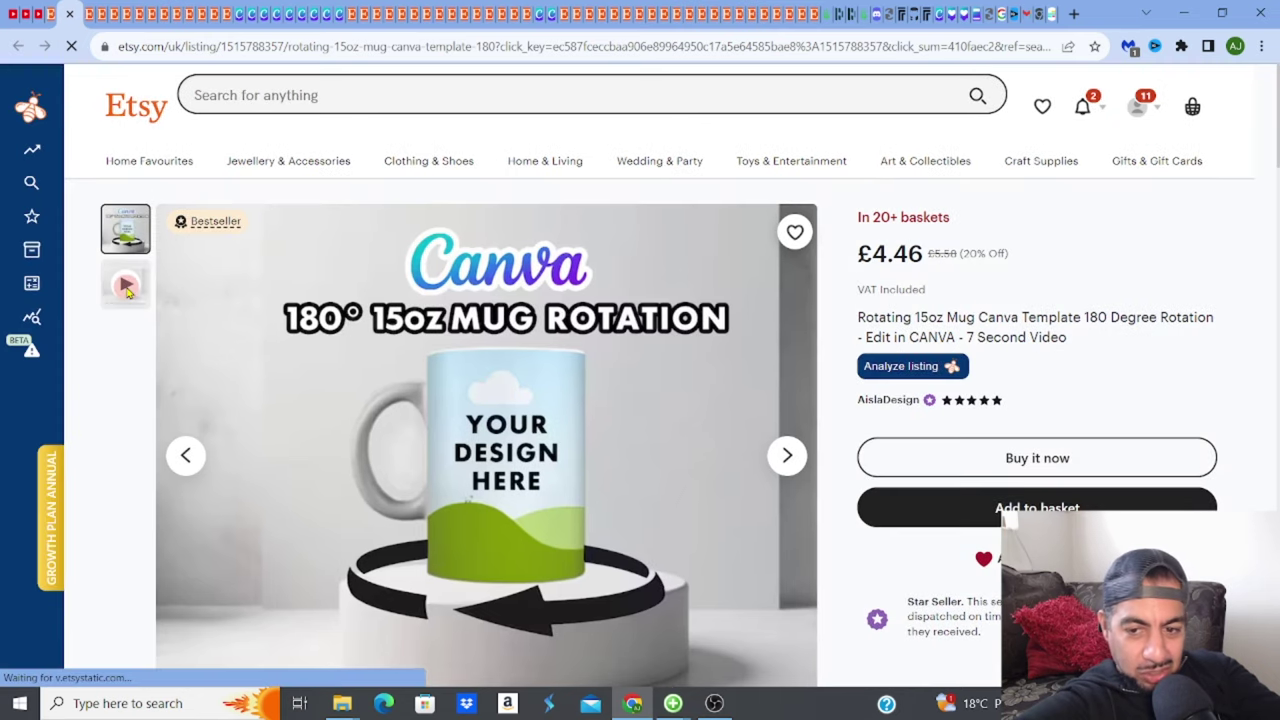
pyautogui.click(127, 288)
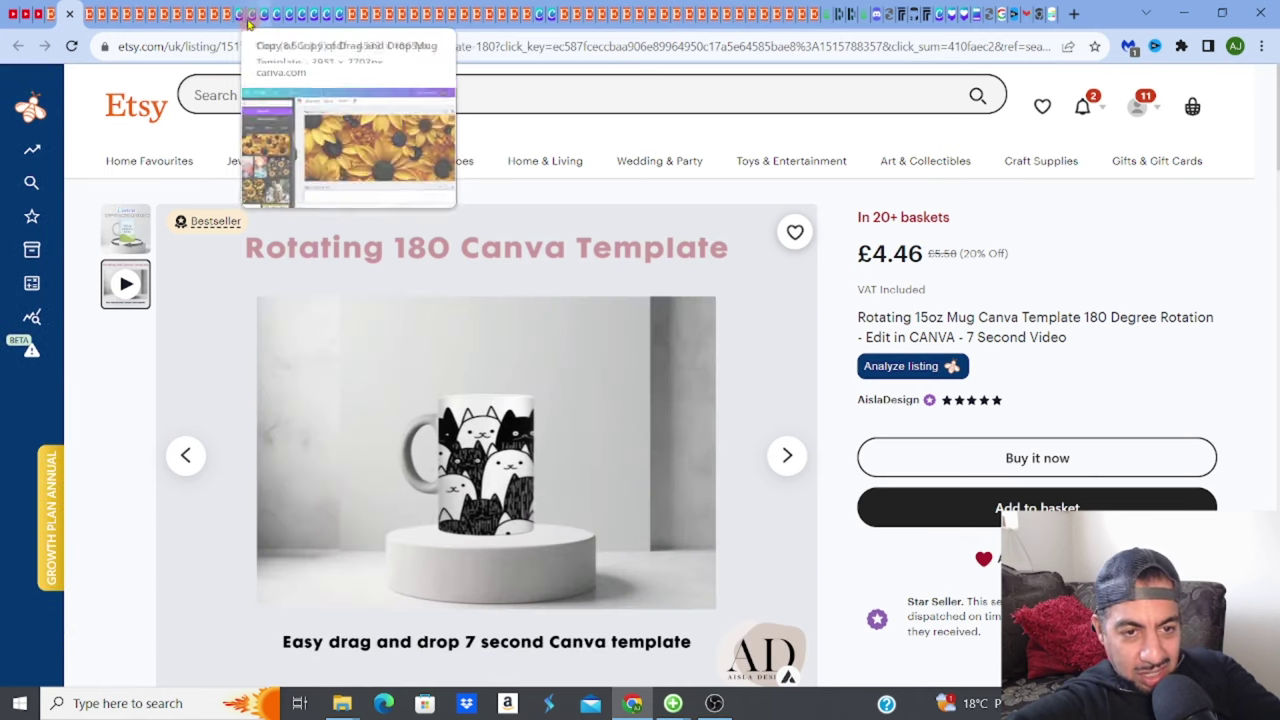
# - Switch to the Canva home page and open the recent design Copy of 180 Mug Rotation V2
pyautogui.click(237, 16)
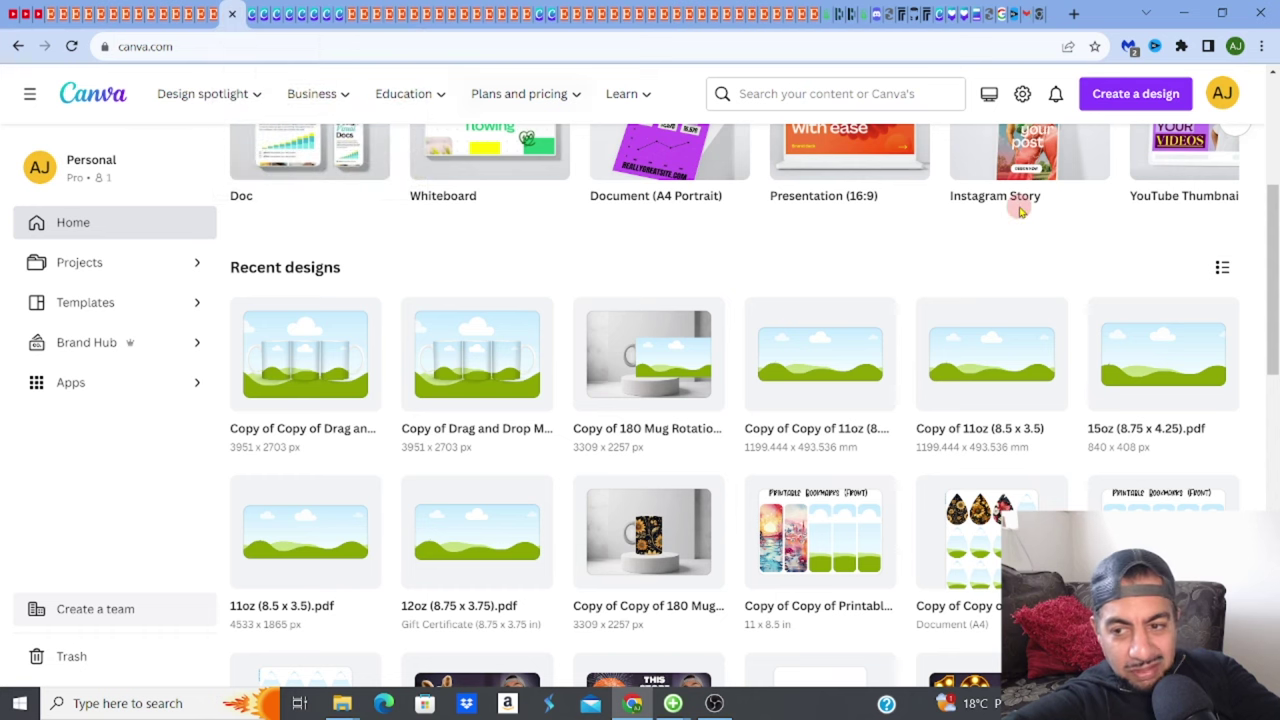
pyautogui.moveTo(1275, 282); pyautogui.dragTo(1275, 240)
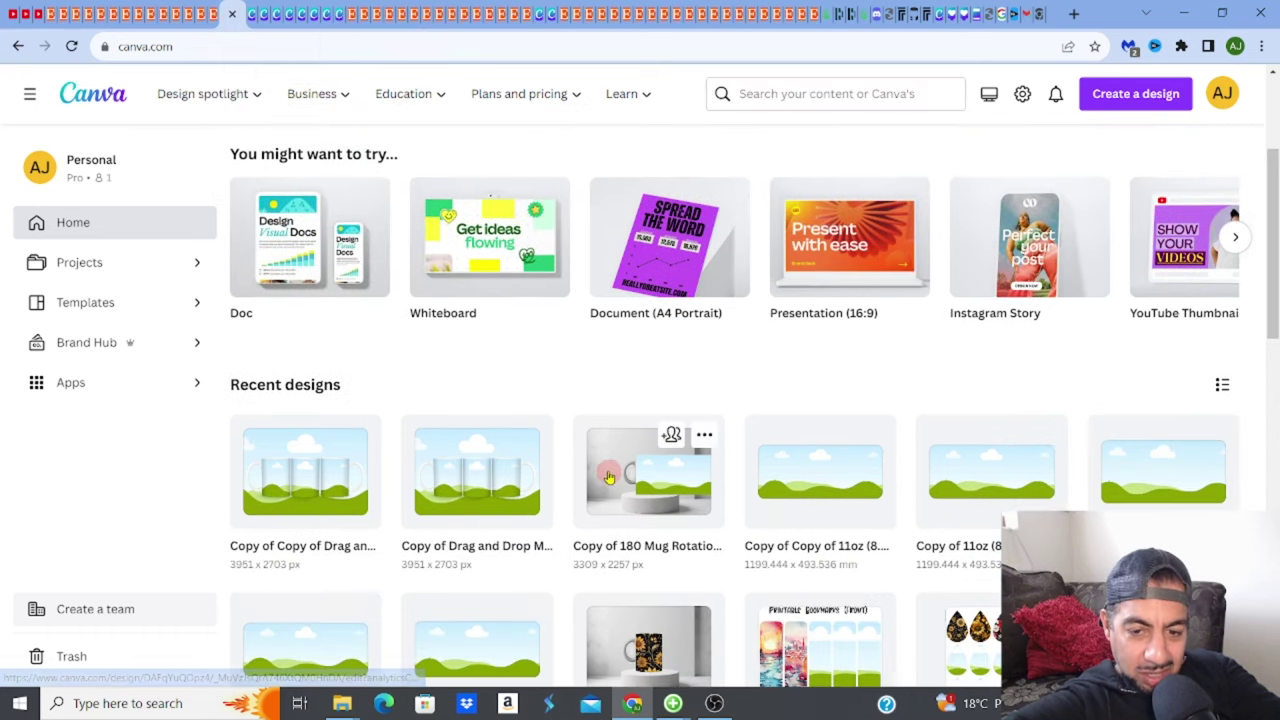
pyautogui.click(609, 475)
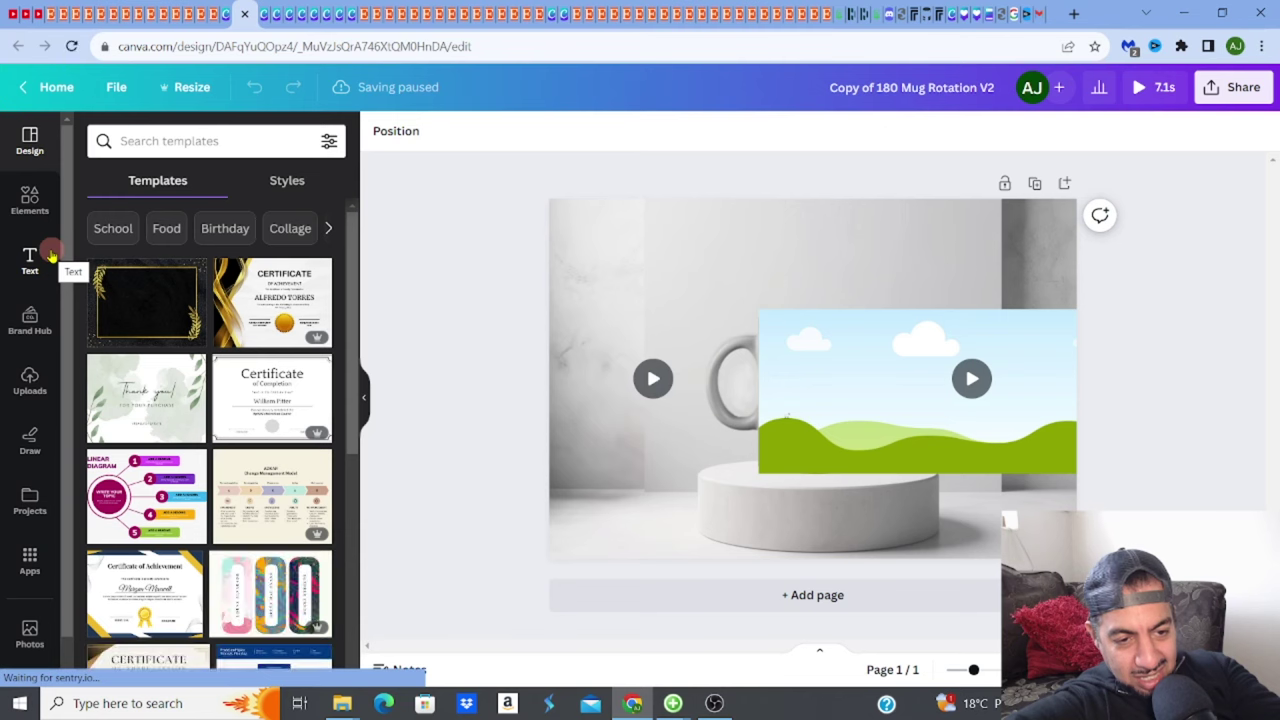
# - Add the uploaded 3D sunflower pattern to the page and drop it into the landscape placeholder frame
pyautogui.click(29, 380)
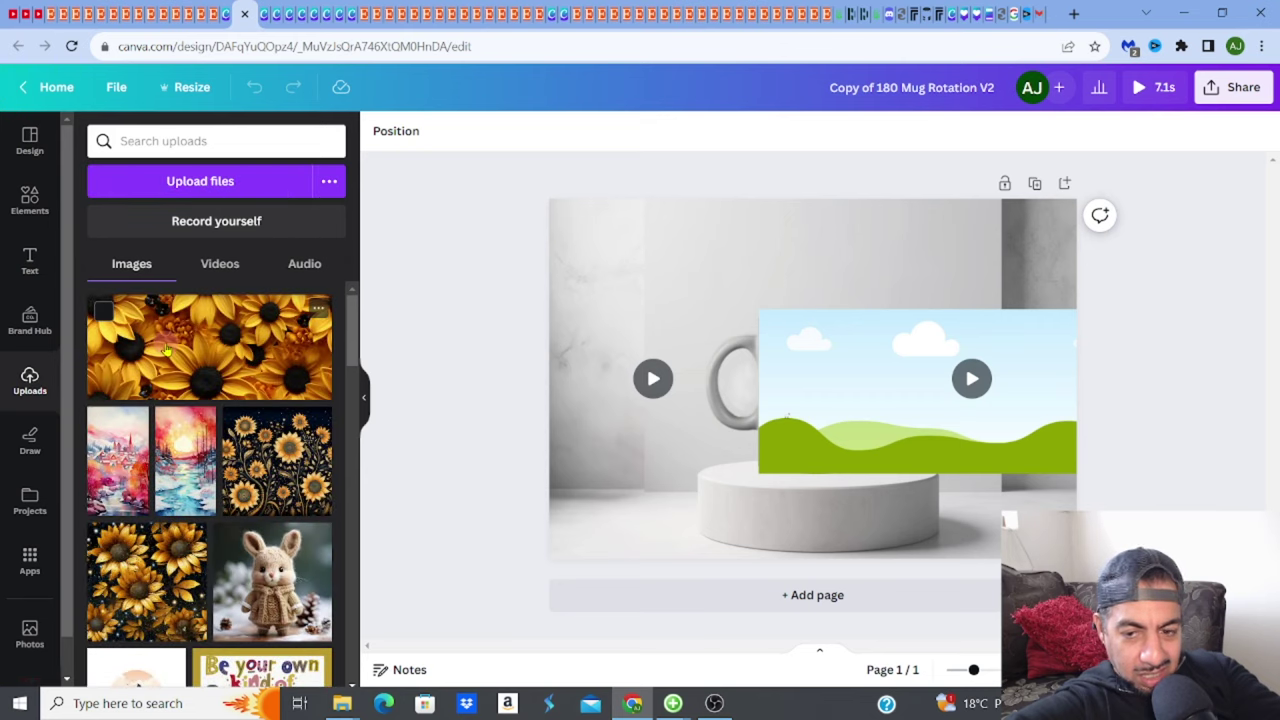
pyautogui.click(166, 349)
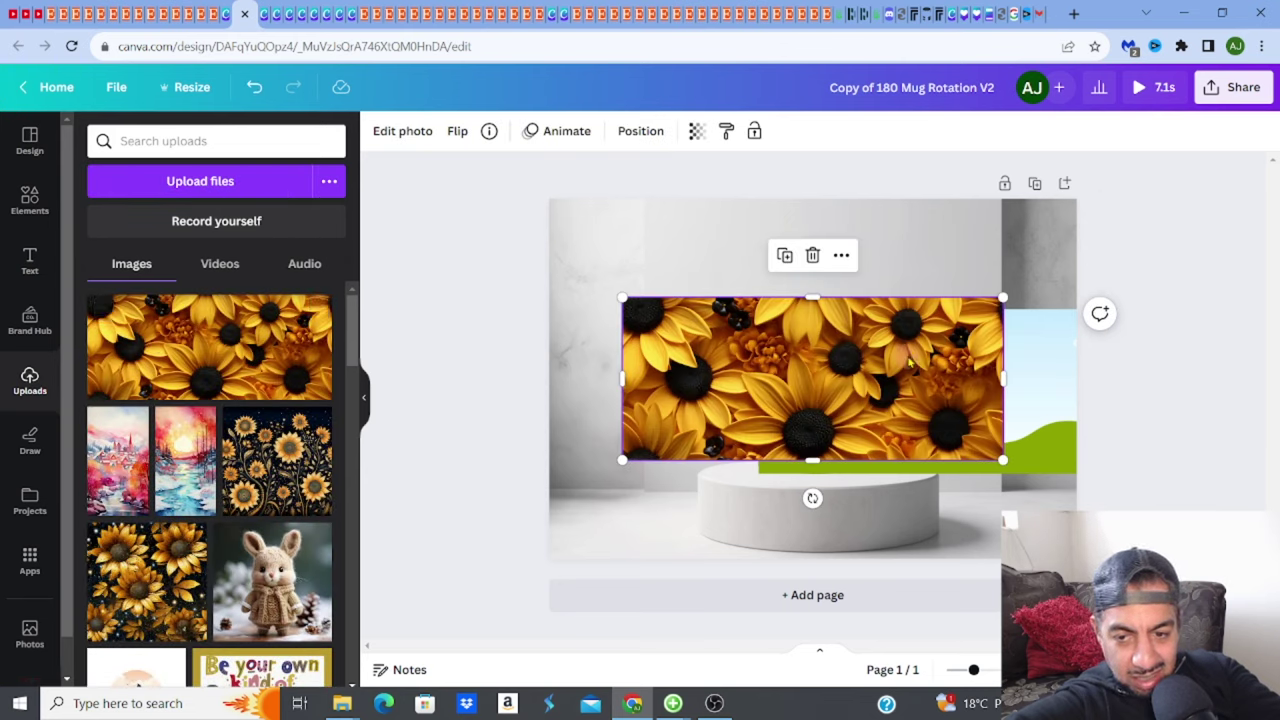
pyautogui.moveTo(909, 362); pyautogui.dragTo(965, 364)
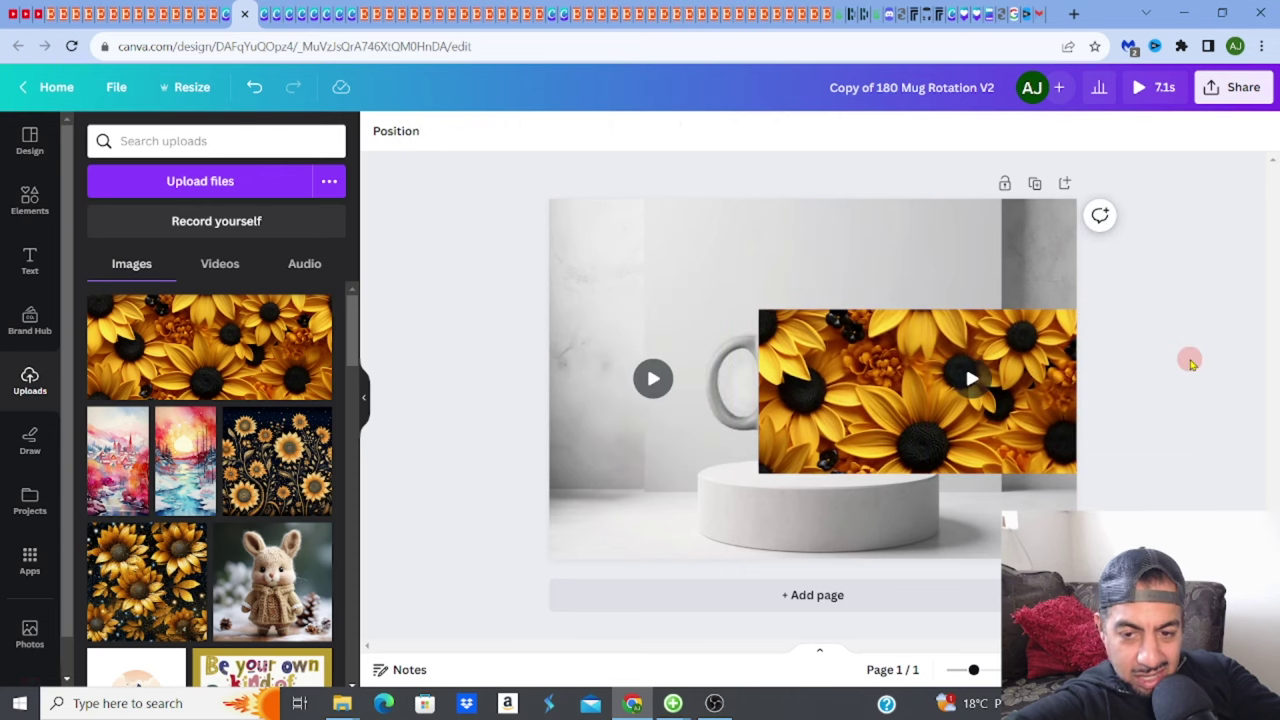
# - Send the sunflower-filled frame to the back layer so the pattern sits within the mug shape
pyautogui.rightClick(855, 390)
pyautogui.moveTo(880, 408)
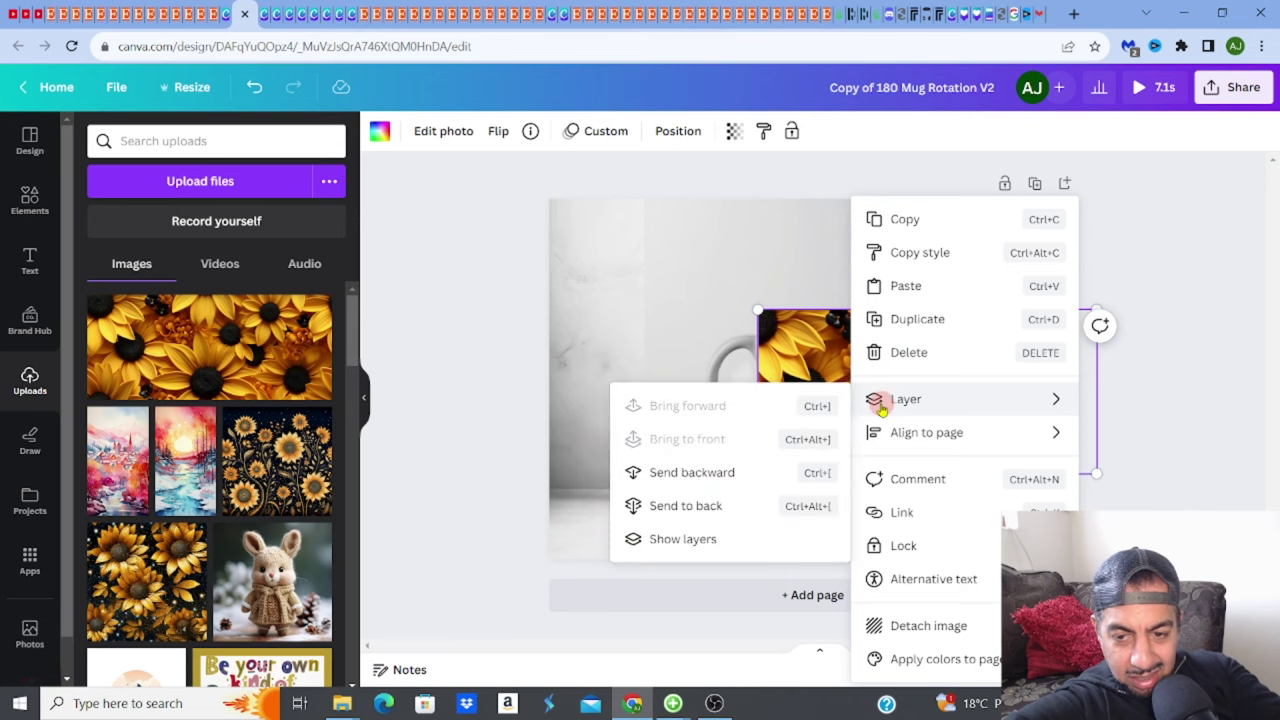
pyautogui.click(704, 506)
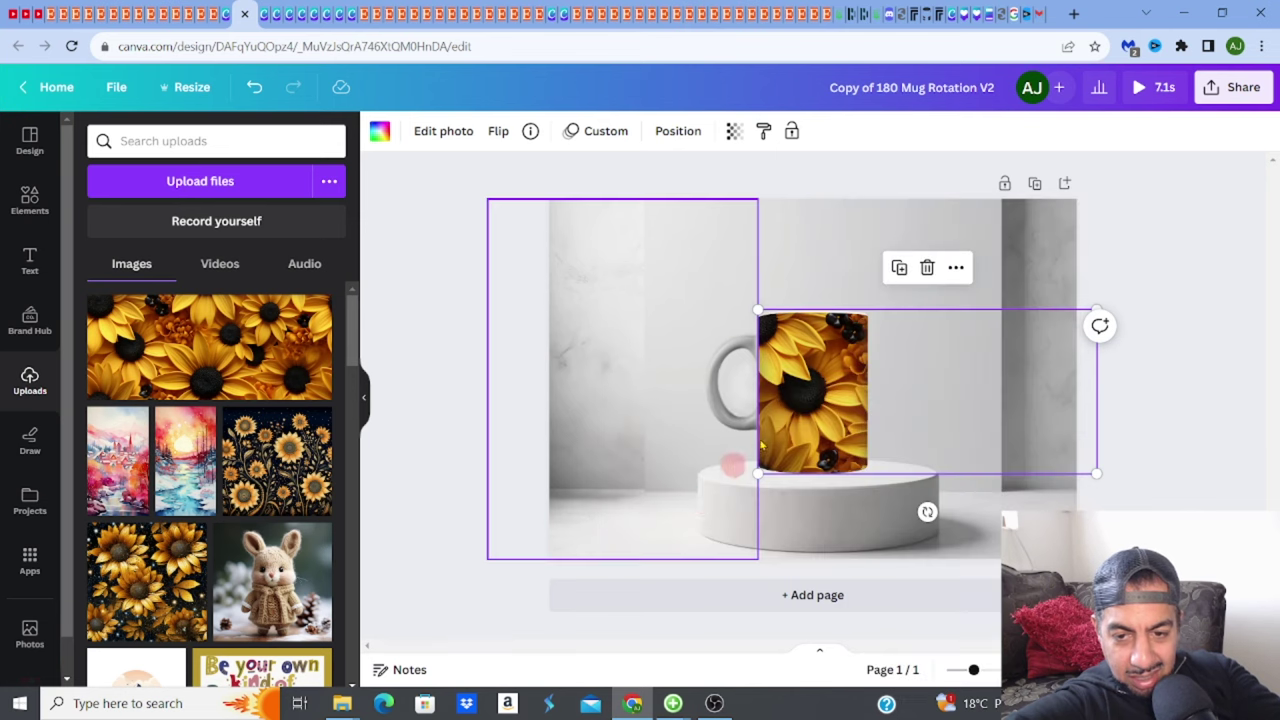
pyautogui.click(1237, 357)
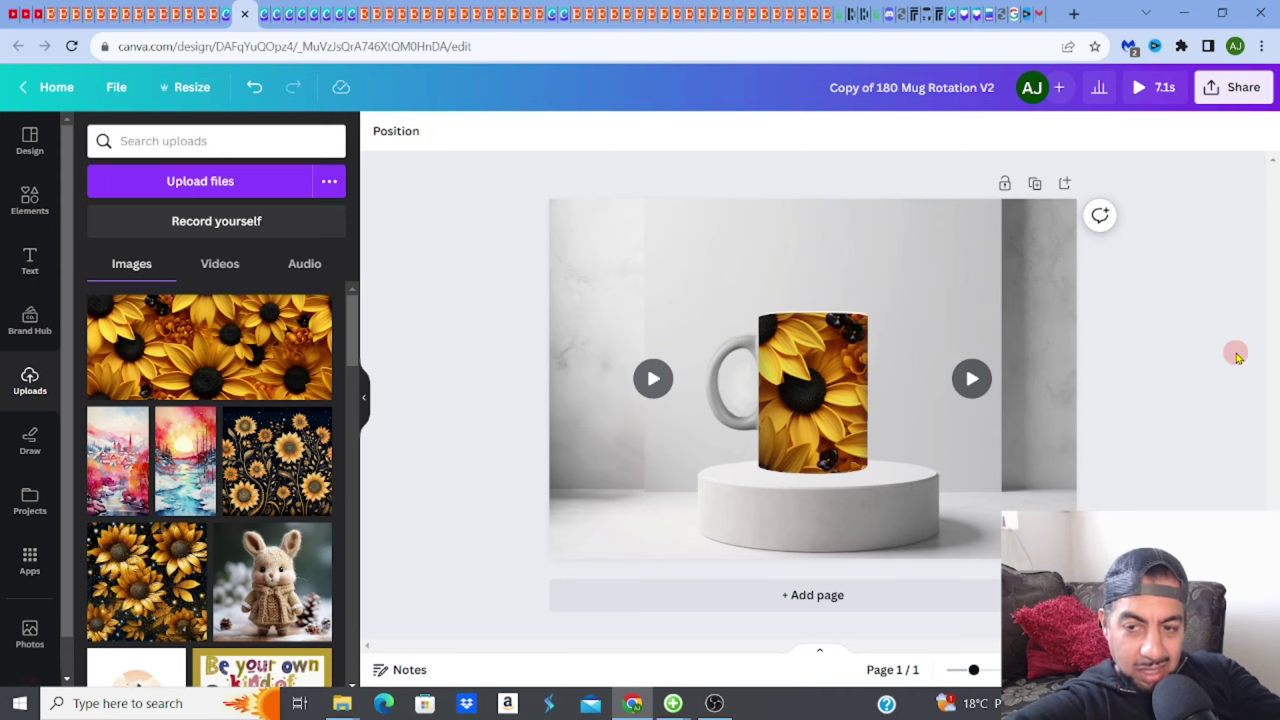
# - Play the full preview of the rotating sunflower mug video and return to the editor
pyautogui.click(1150, 100)
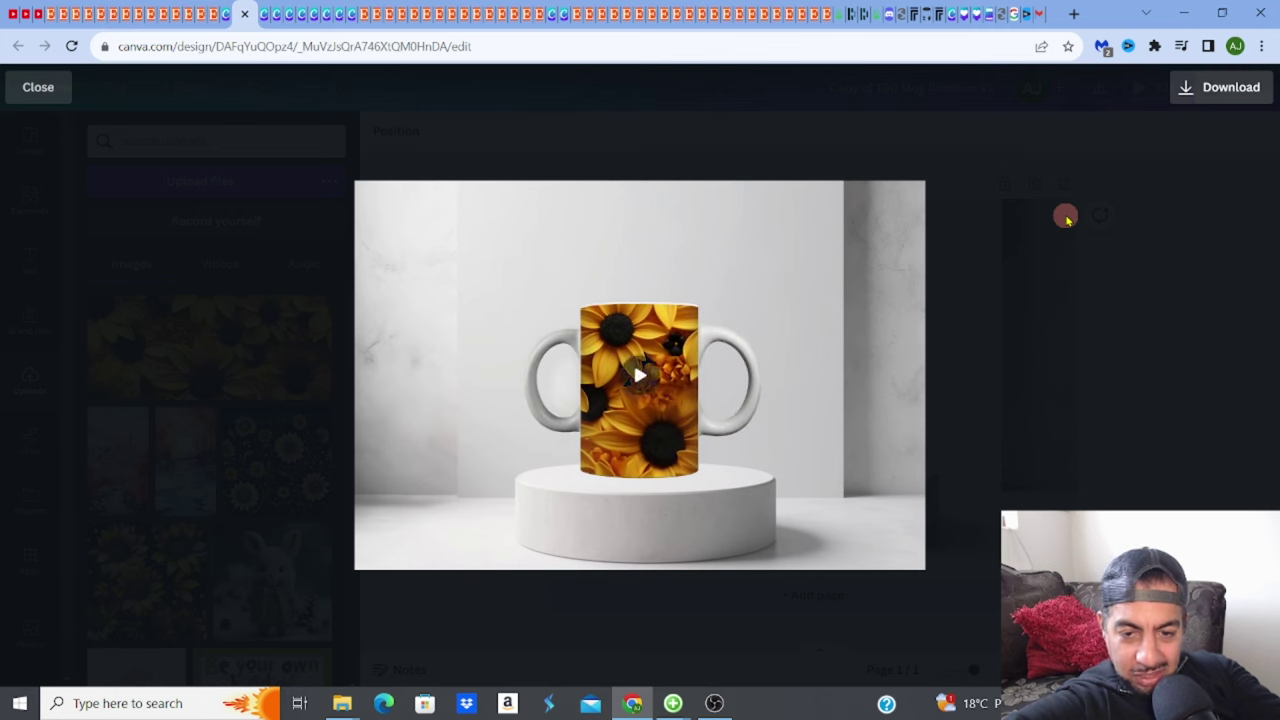
pyautogui.click(636, 378)
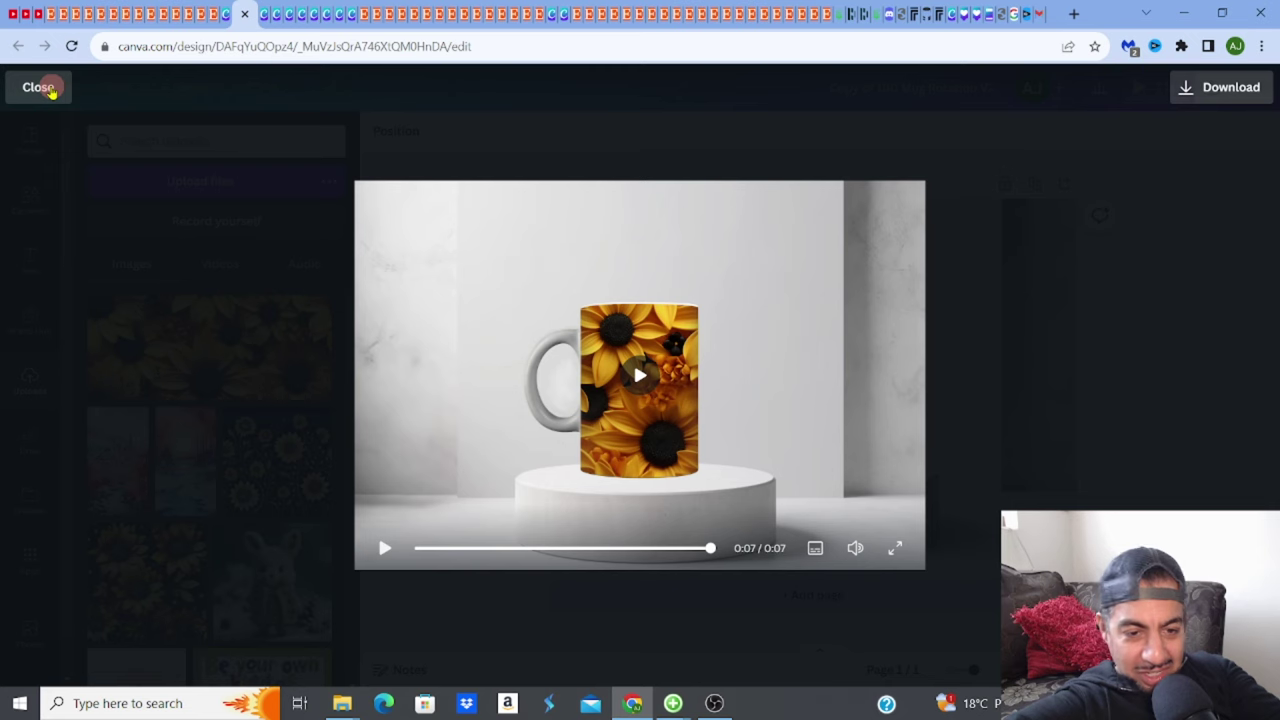
pyautogui.click(45, 88)
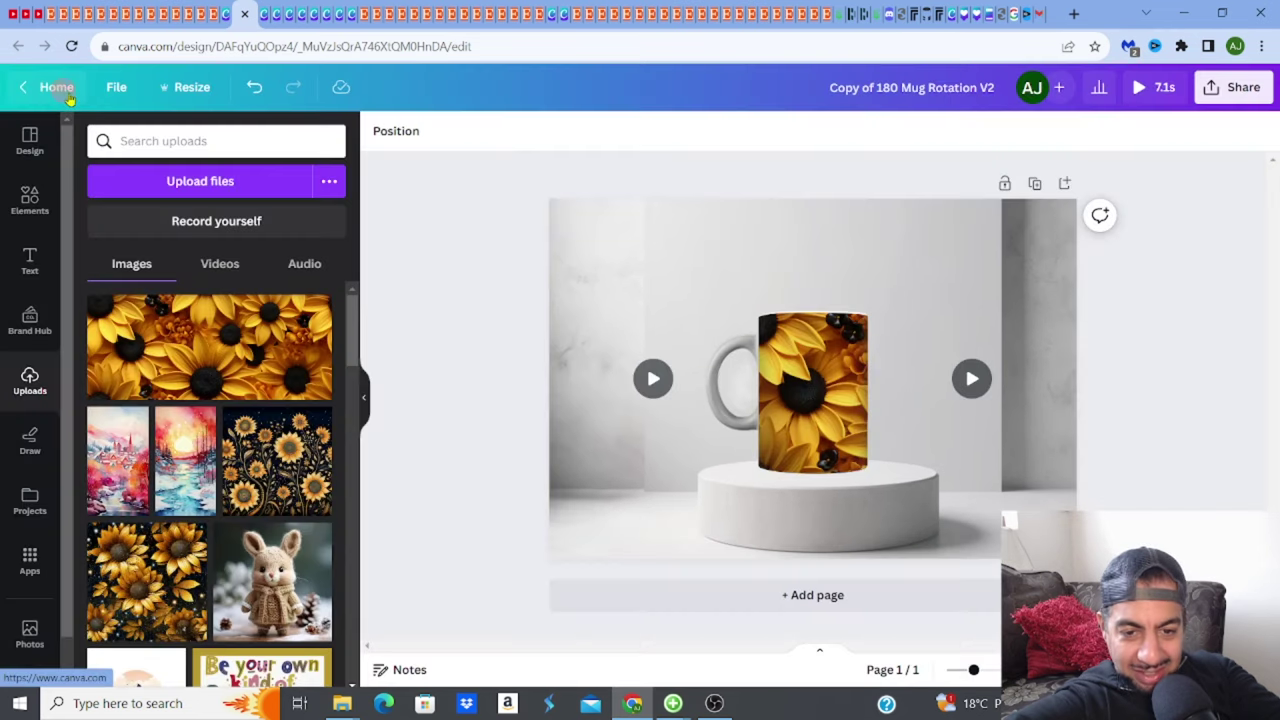